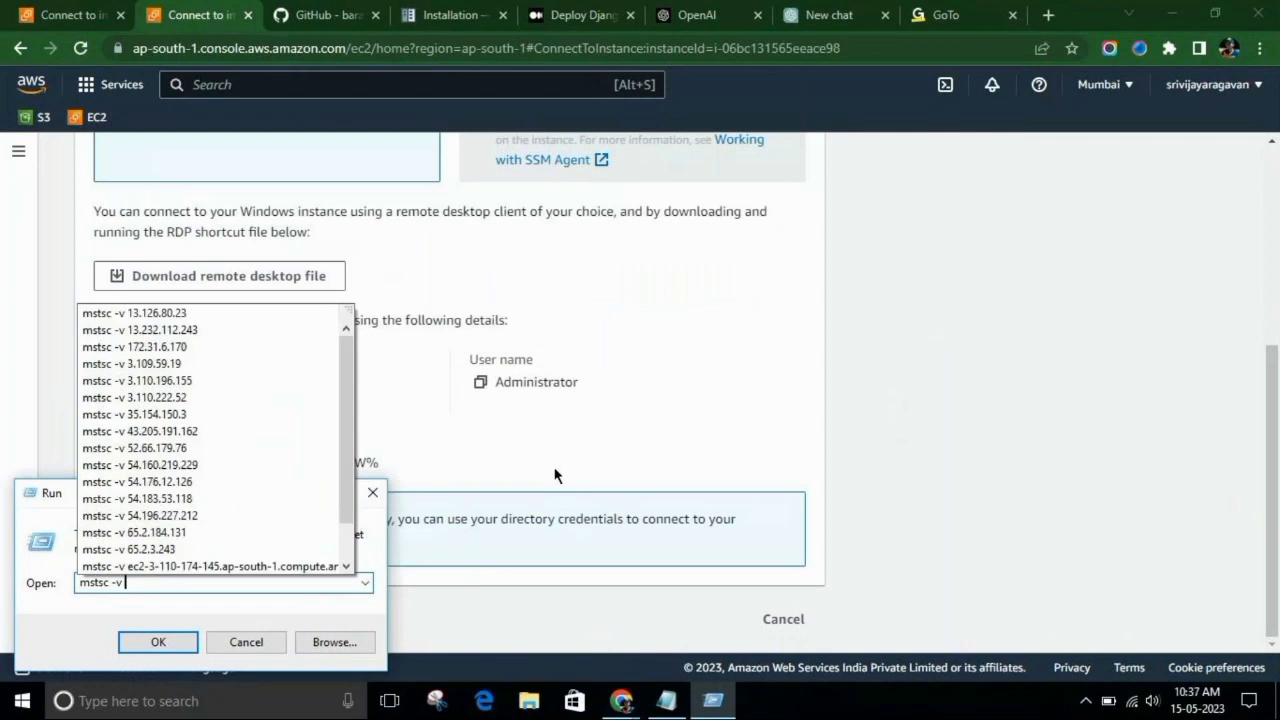
left_click(147, 437)
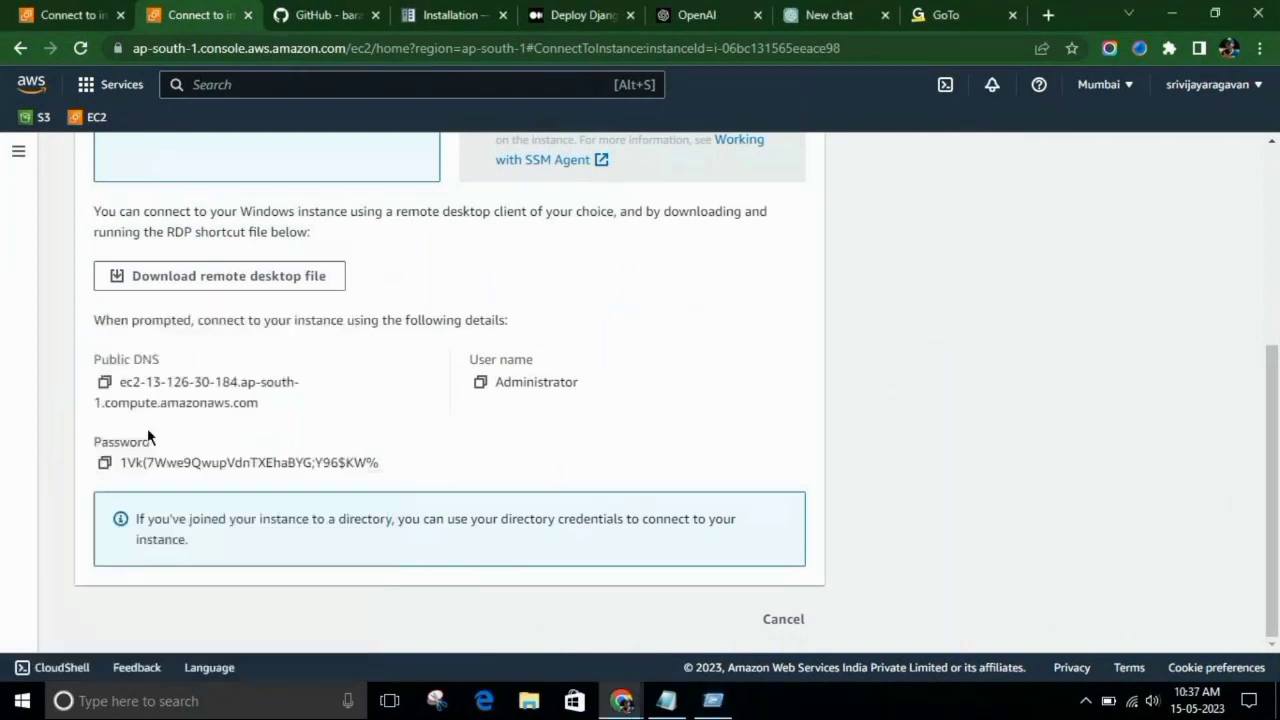
left_click(105, 463)
left_click(713, 700)
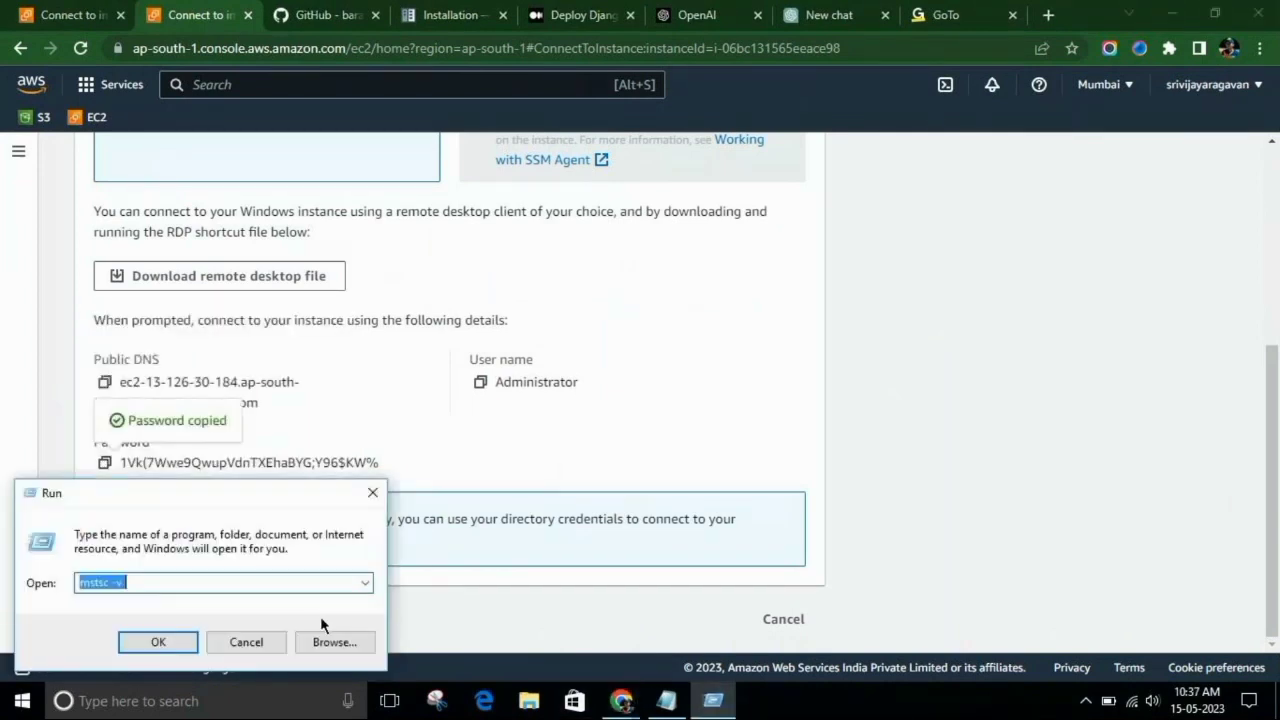
Step: Copy the instance's public DNS and start a remote desktop connection to it by running "mstsc -v ec2-13-126-30-184.ap-south-1.compute.amazonaws.com"
left_click(228, 404)
left_click(105, 382)
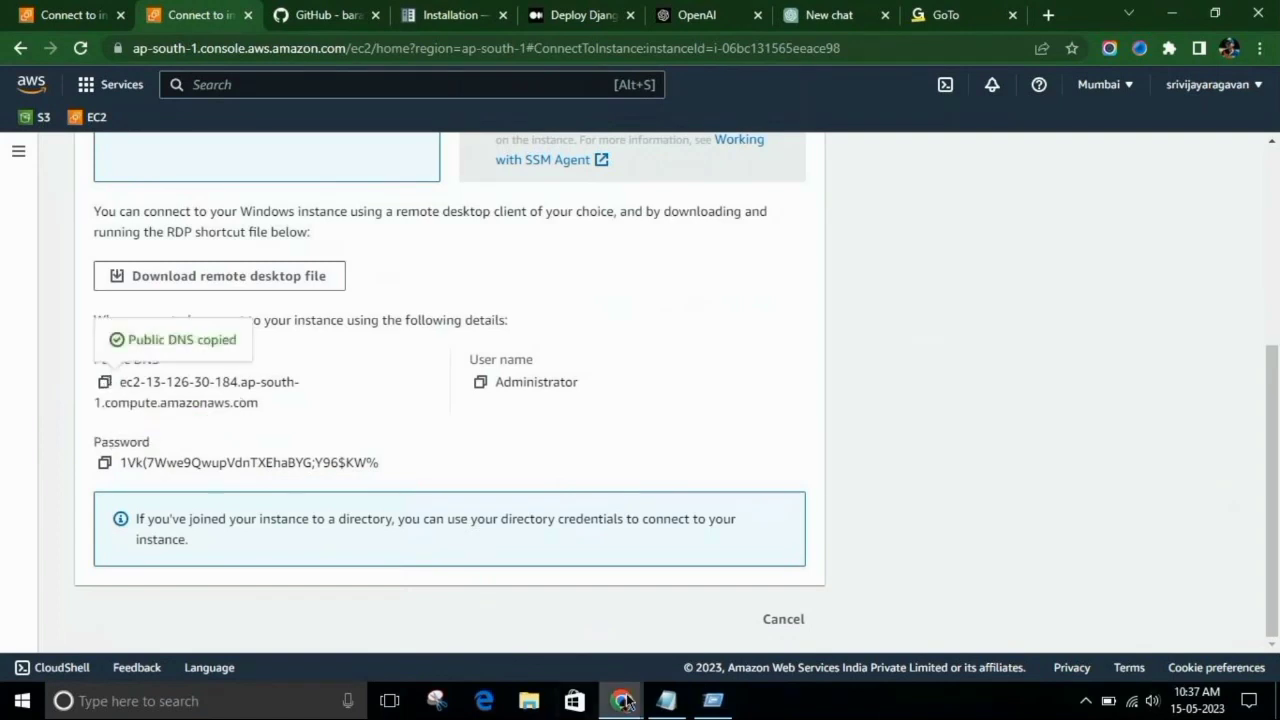
left_click(713, 700)
right_click(207, 585)
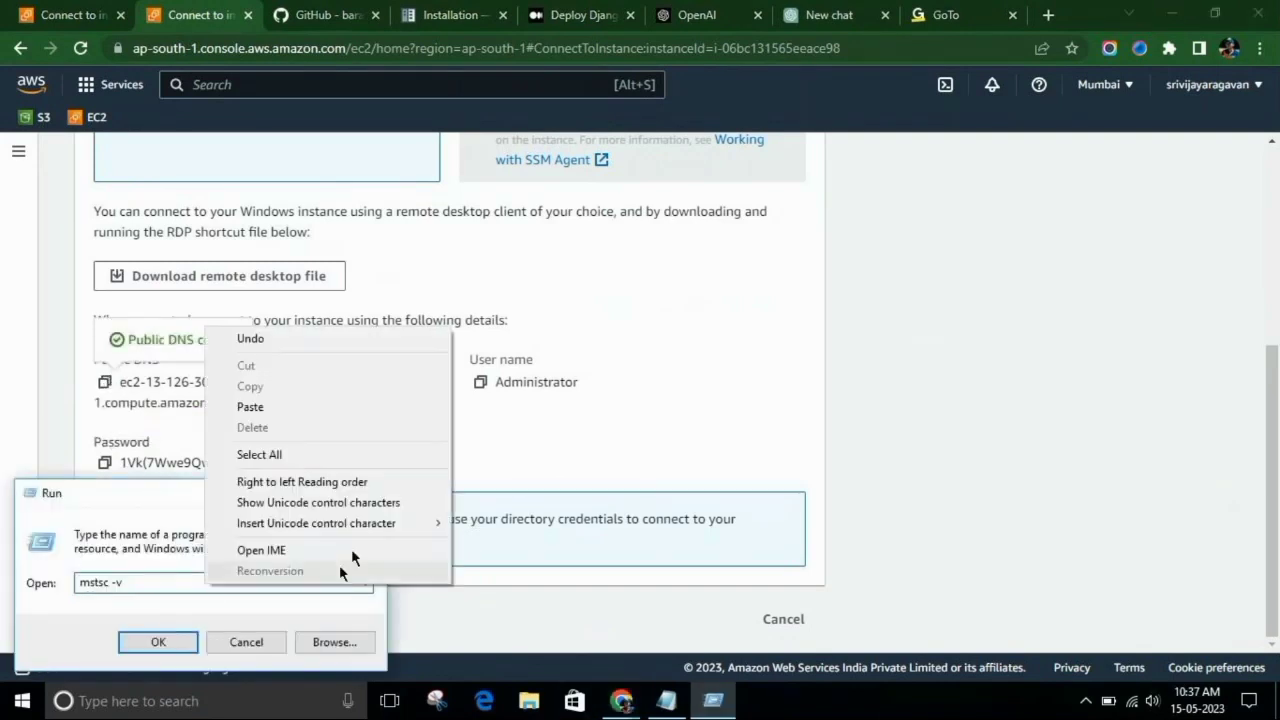
left_click(124, 581)
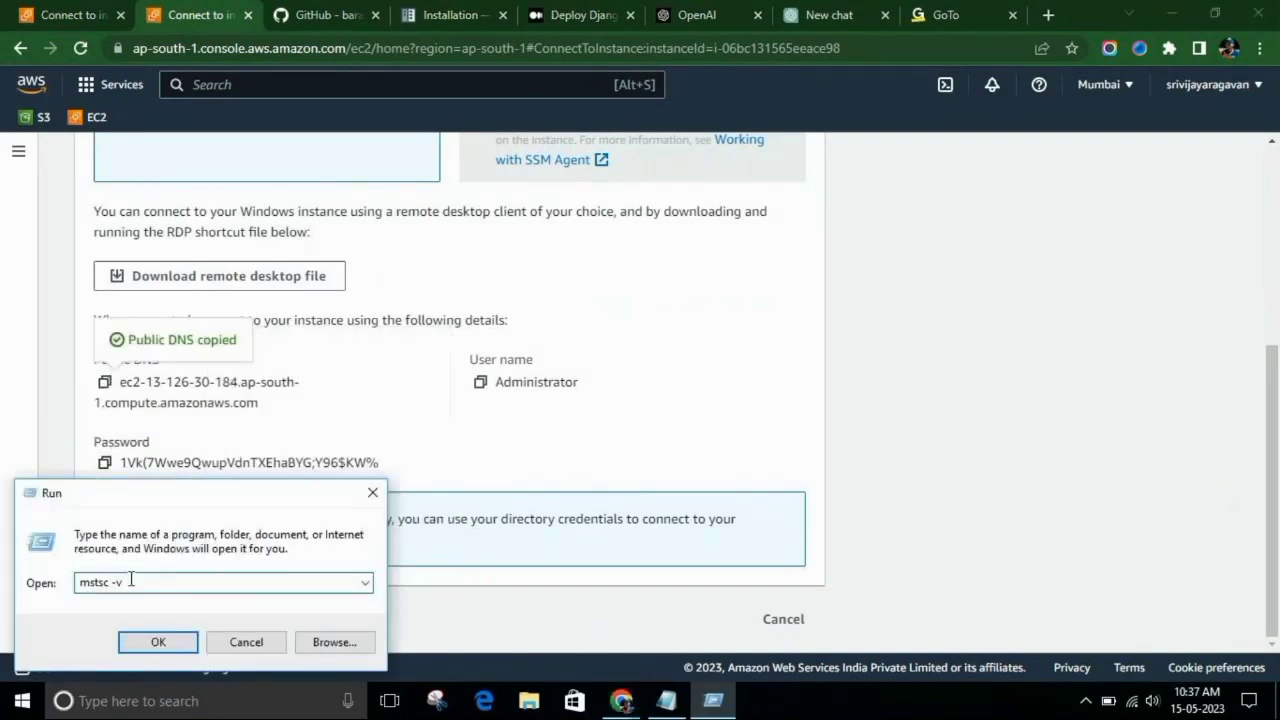
right_click(133, 580)
left_click(195, 401)
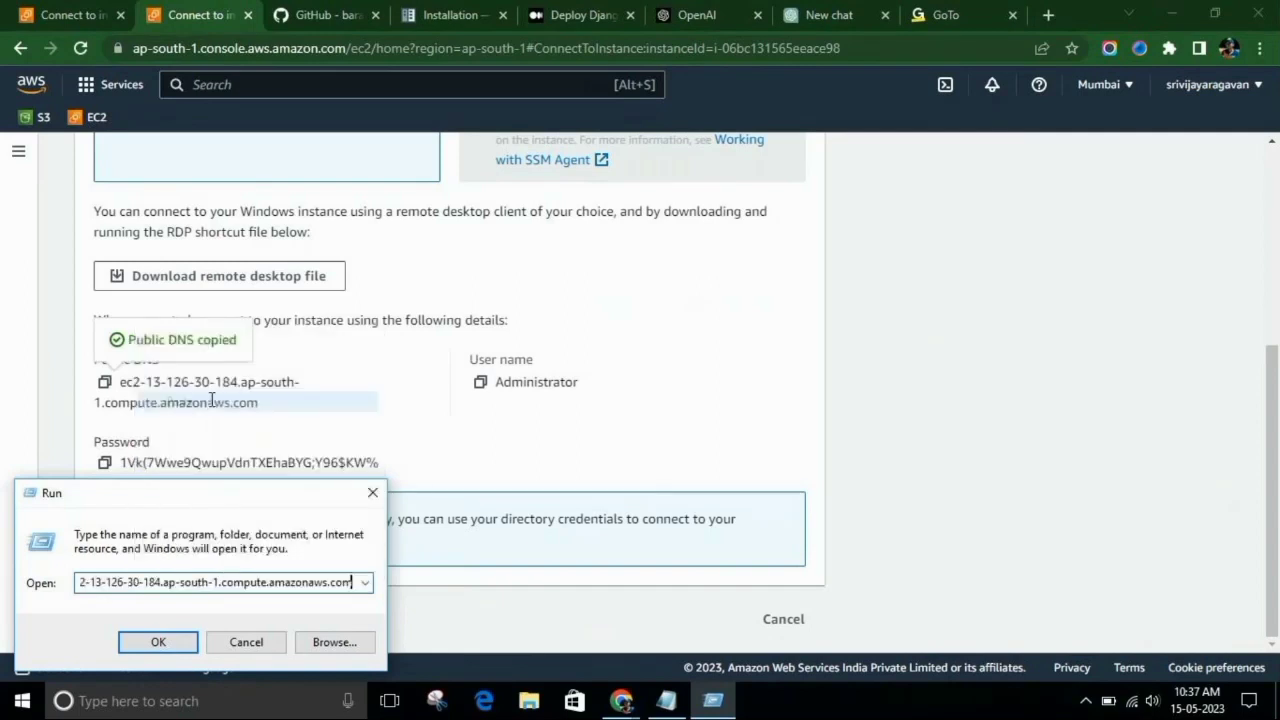
left_click(165, 645)
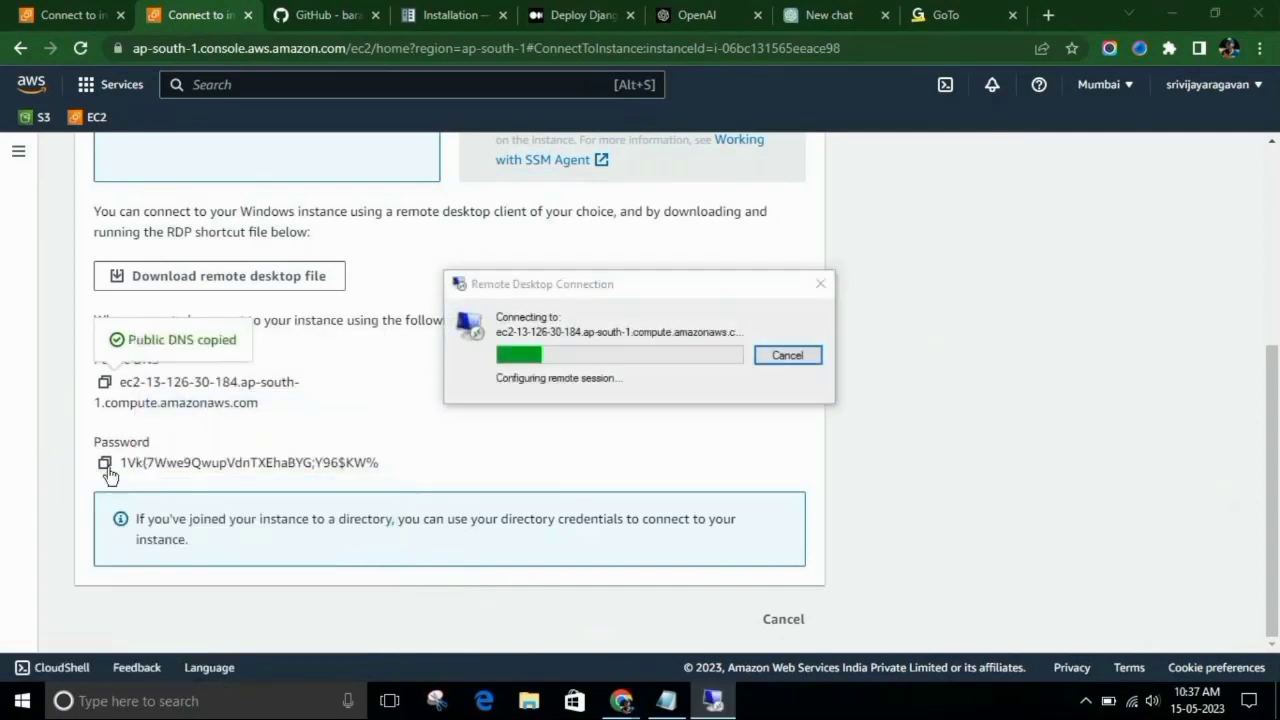
Step: Copy the instance's password from its connection details and enter it in the remote login's password field
left_click(104, 462)
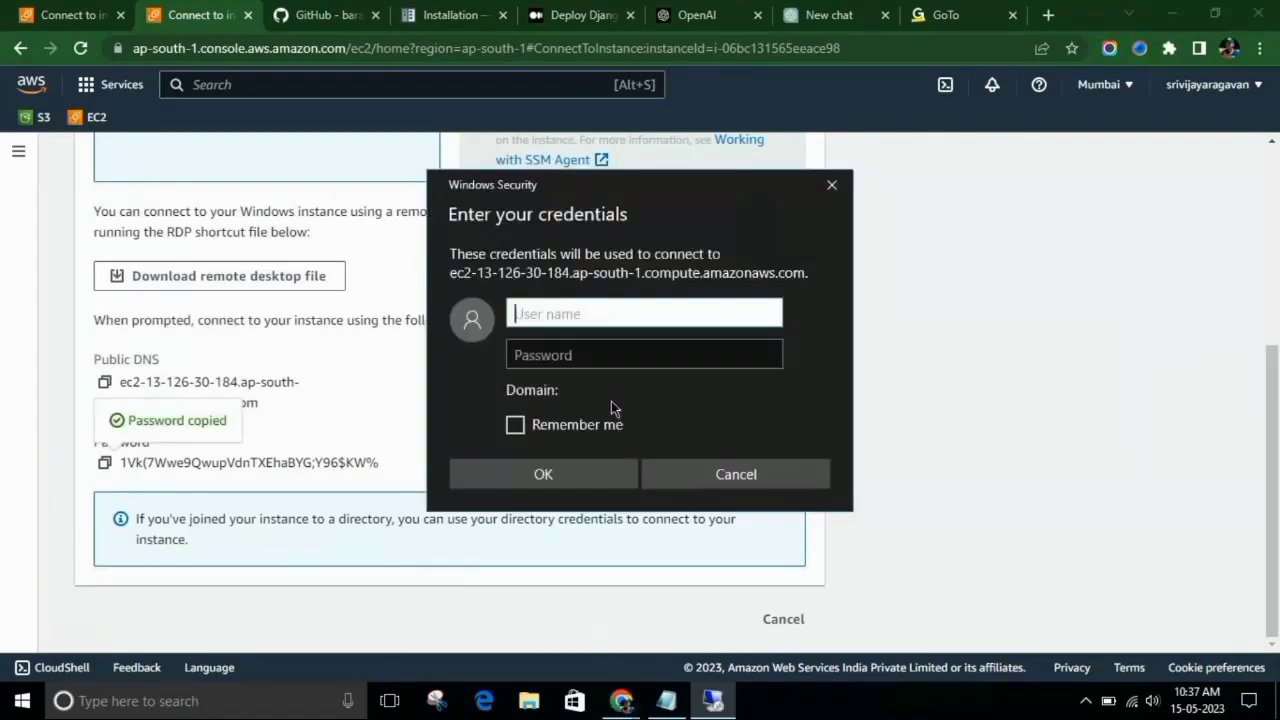
left_click(610, 358)
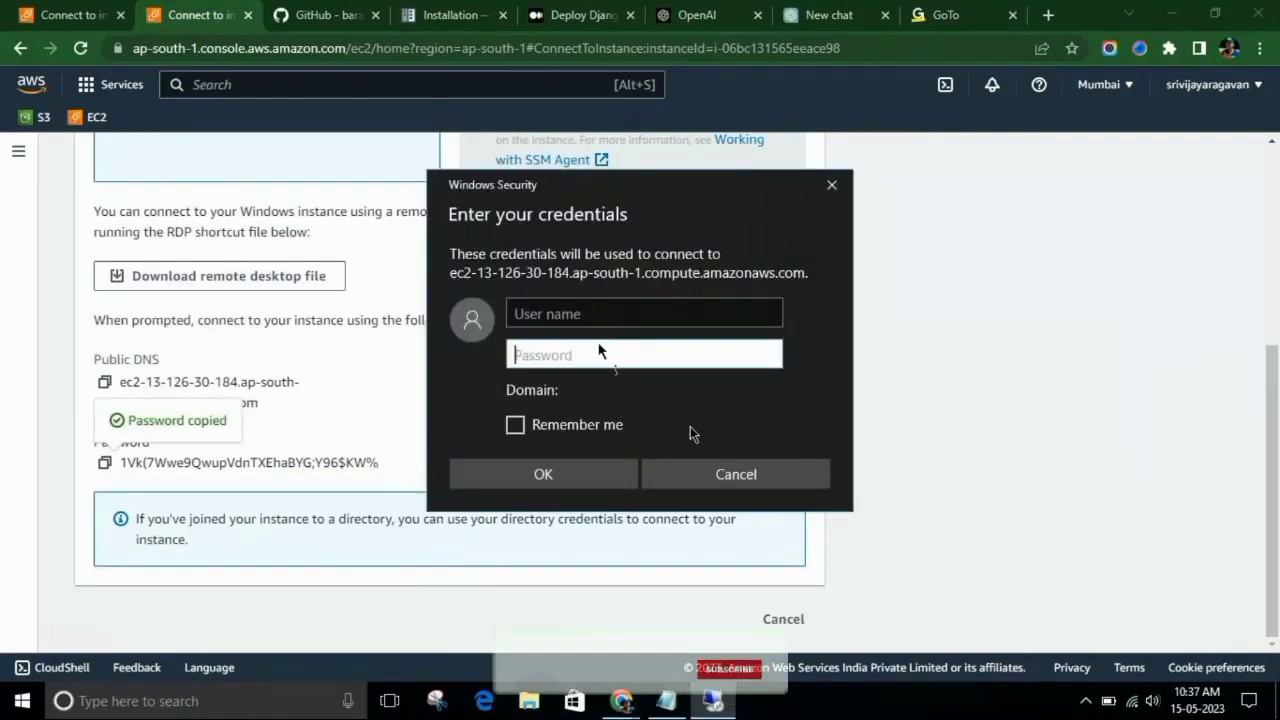
key("ctrl+v")
Step: Copy the user name Administrator from the connection details into the remote login and connect to the instance
left_click(399, 397)
left_click(479, 382)
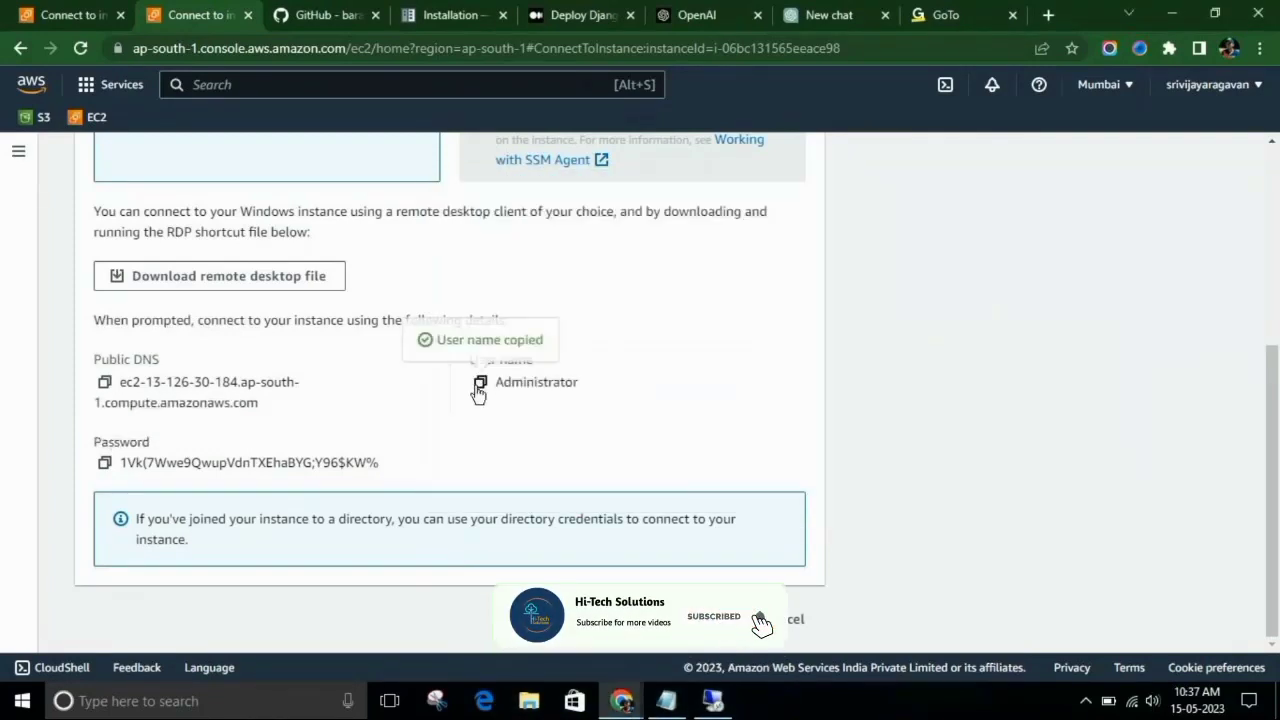
key("alt+Tab")
left_click(520, 313)
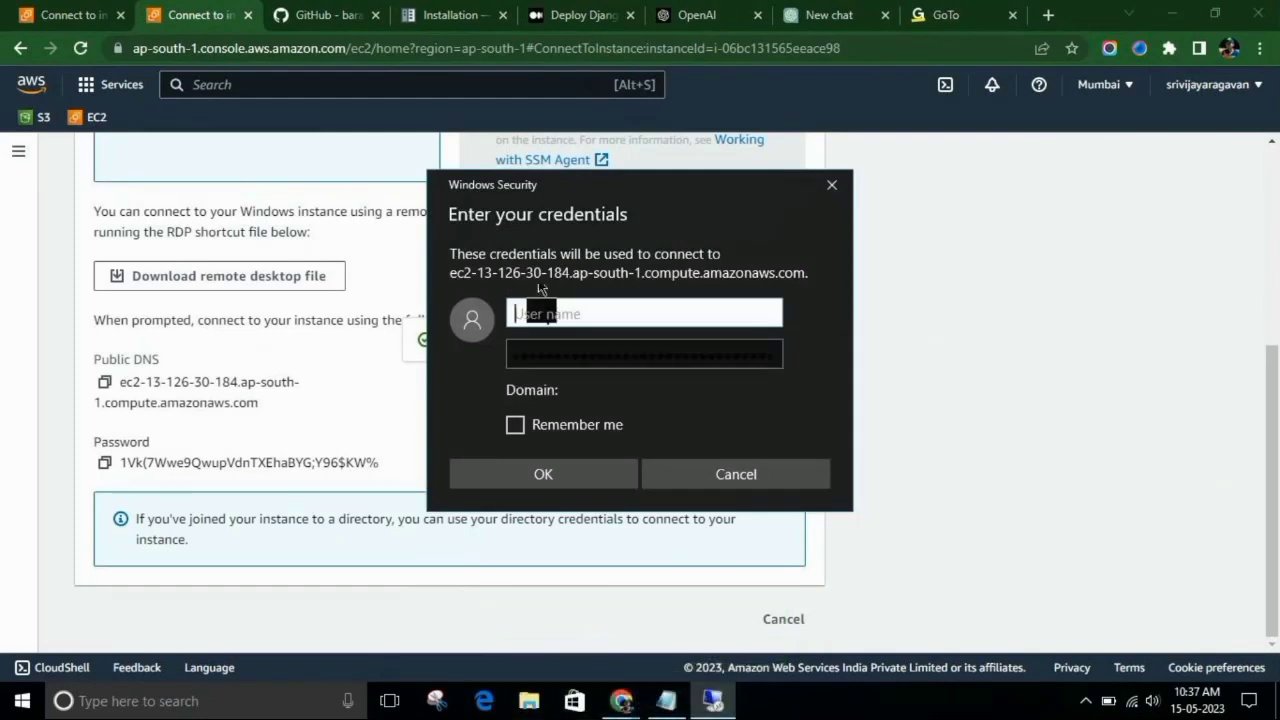
key("ctrl+v")
left_click(569, 472)
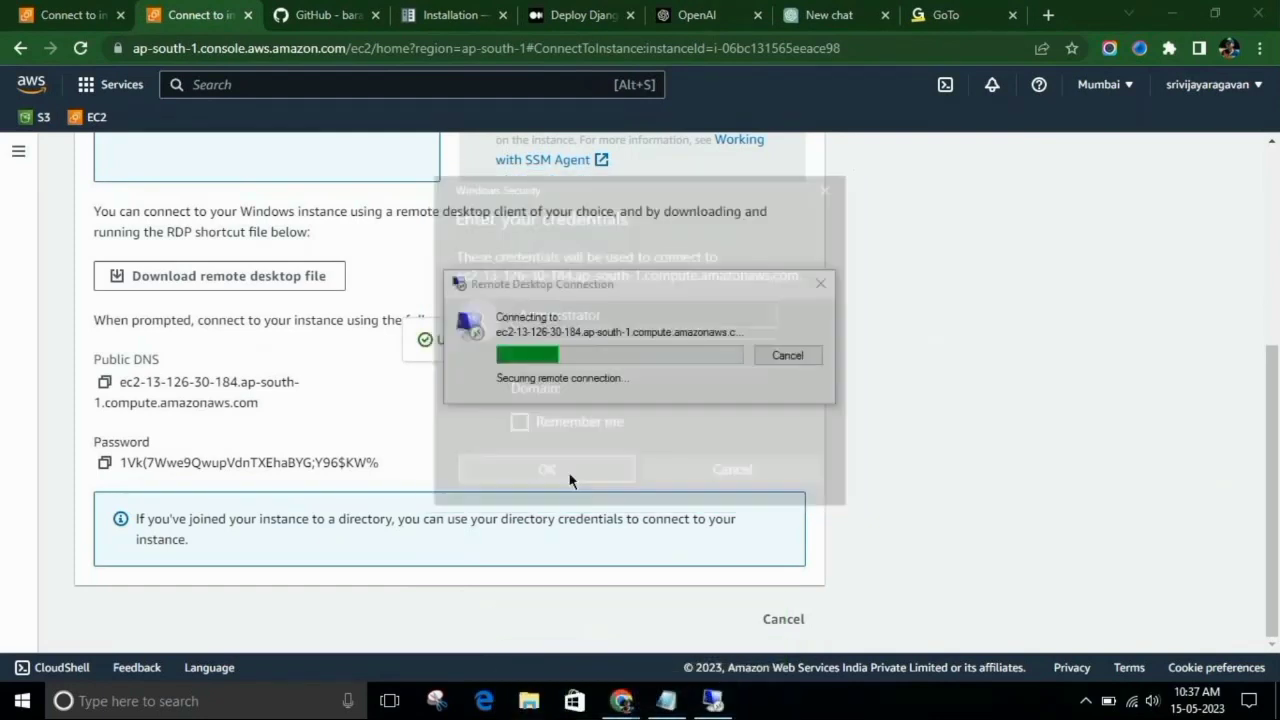
left_click(697, 501)
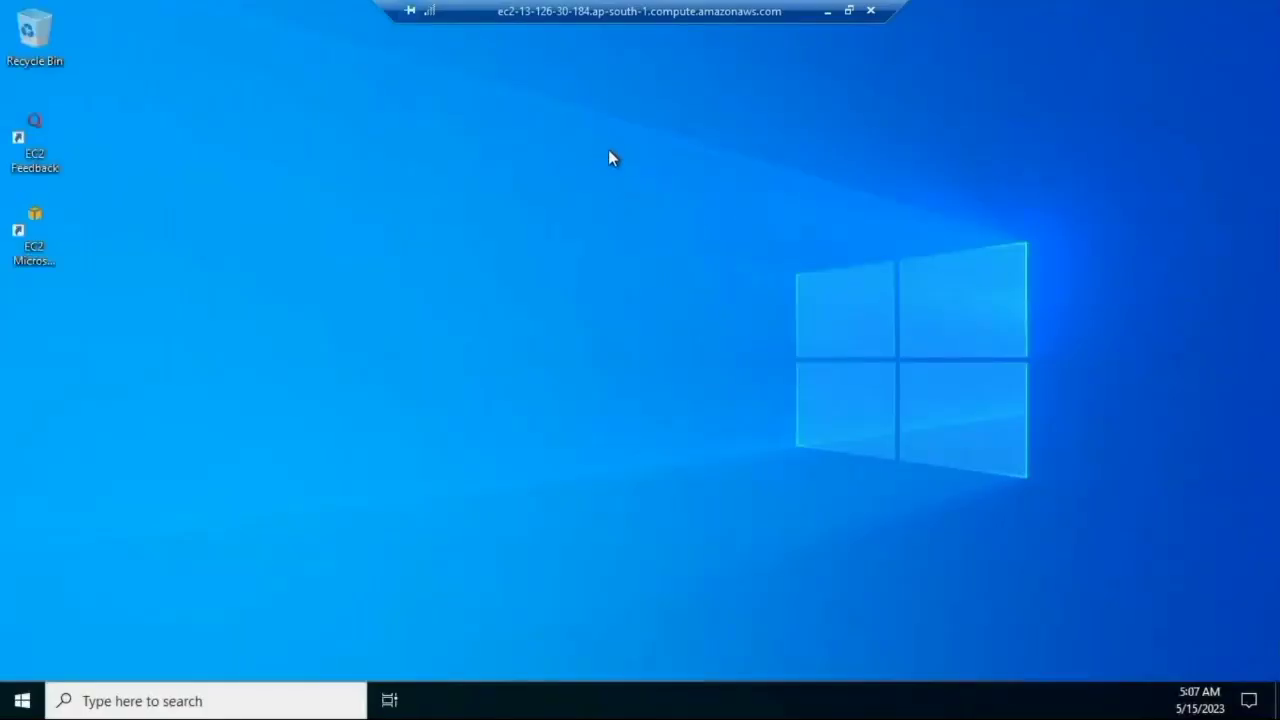
right_click(608, 150)
left_click(654, 214)
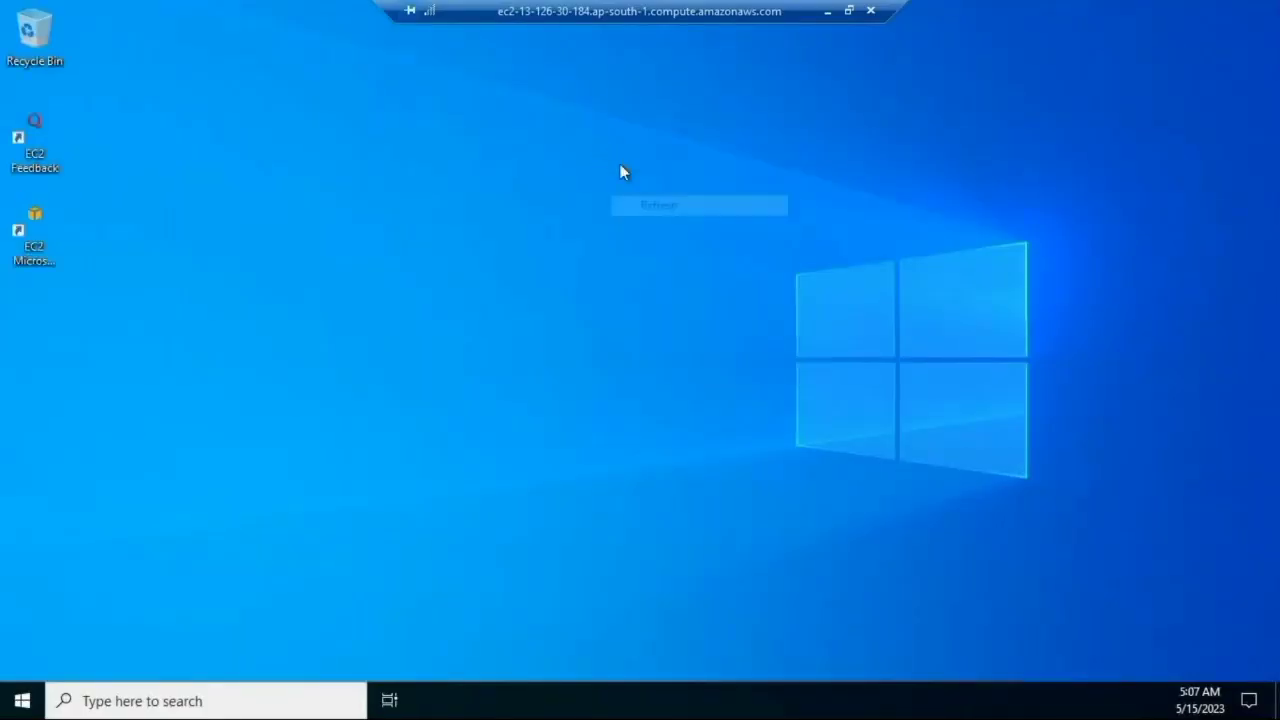
right_click(620, 161)
left_click(657, 214)
right_click(563, 133)
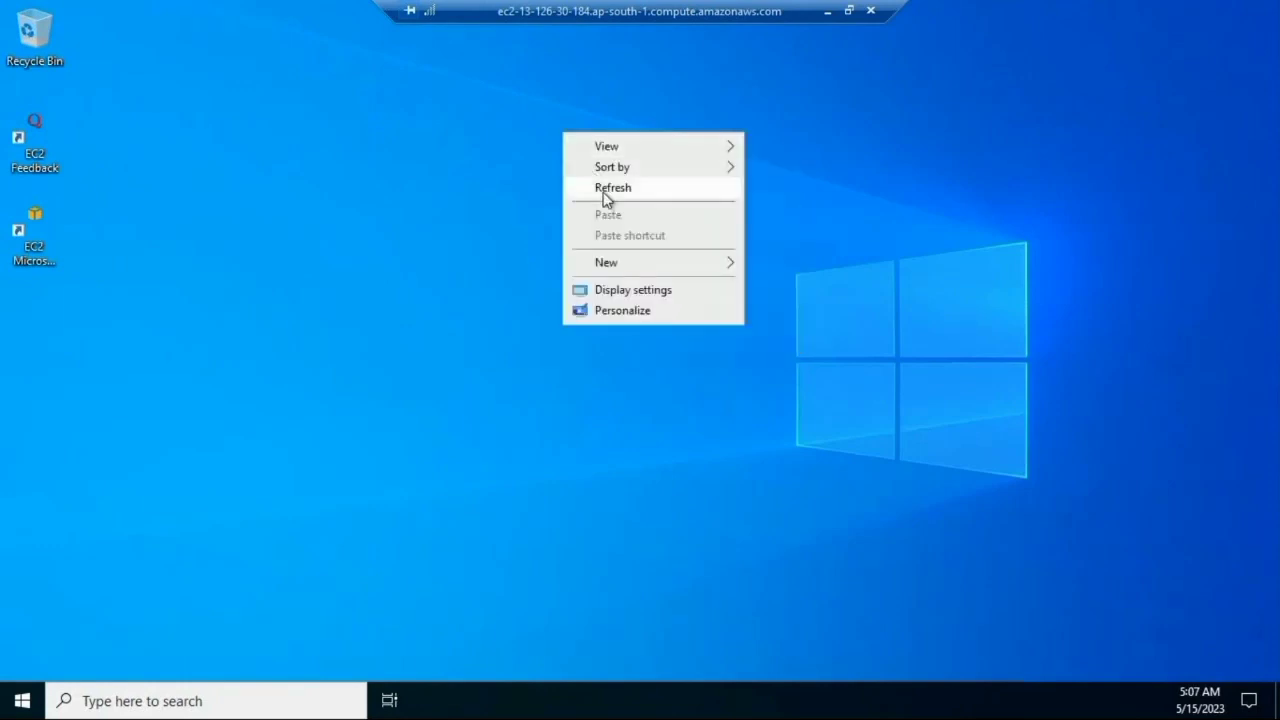
left_click(603, 188)
right_click(633, 153)
left_click(674, 213)
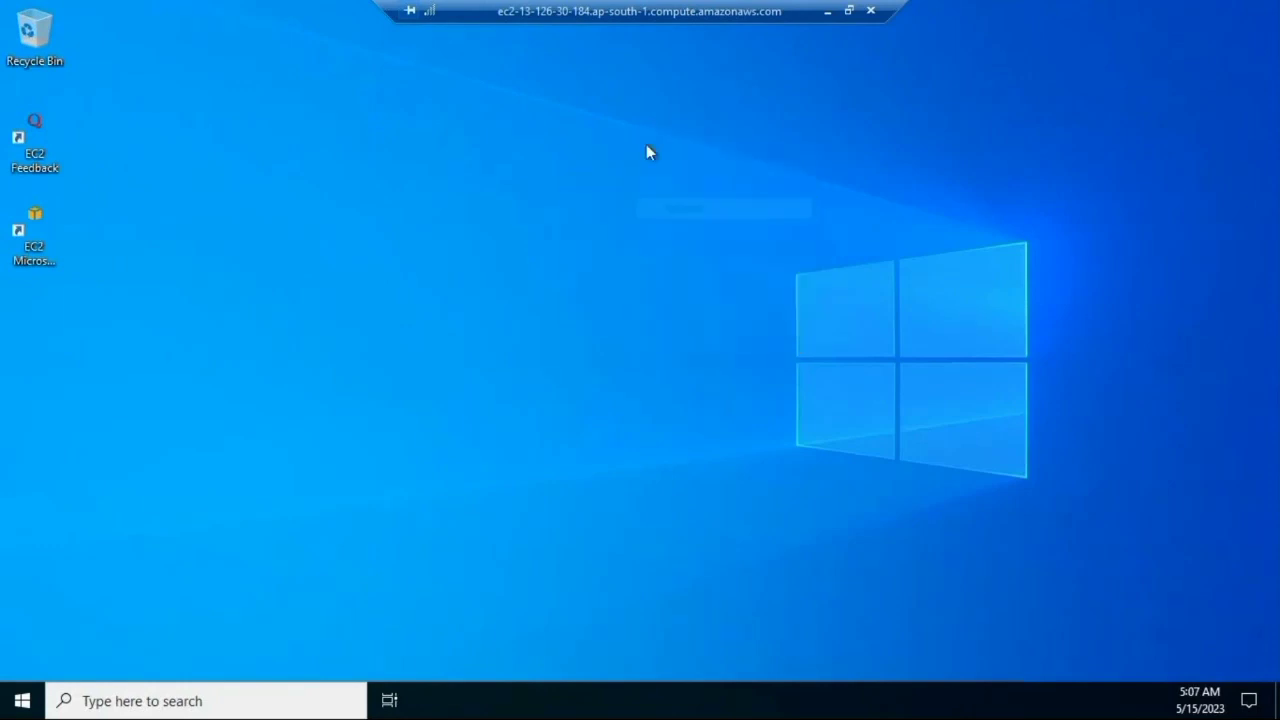
right_click(646, 145)
left_click(694, 200)
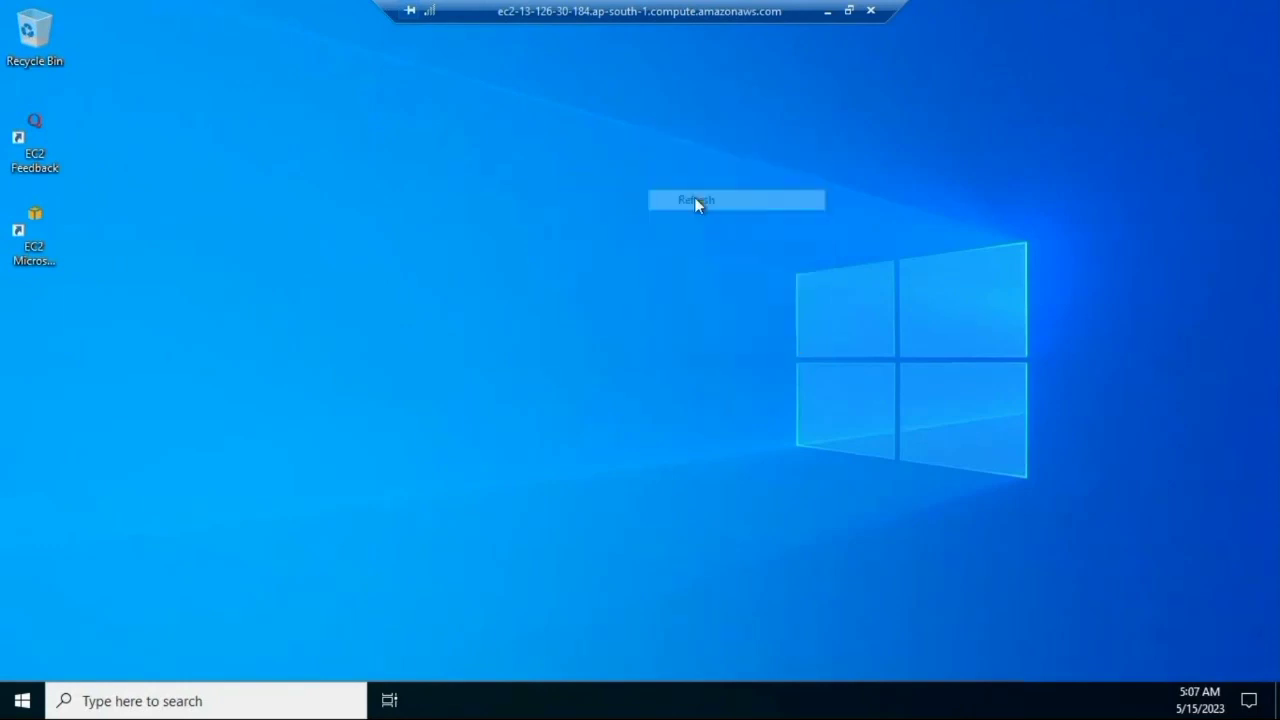
right_click(654, 78)
left_click(688, 131)
right_click(660, 122)
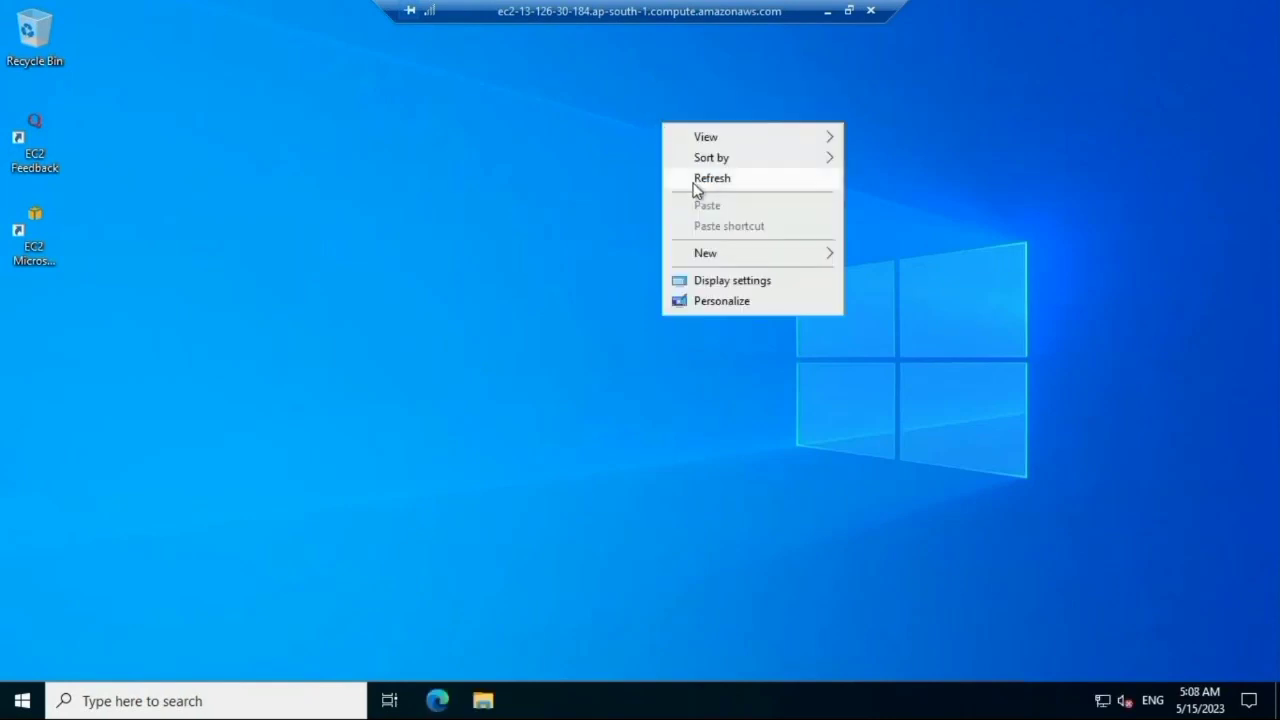
left_click(697, 187)
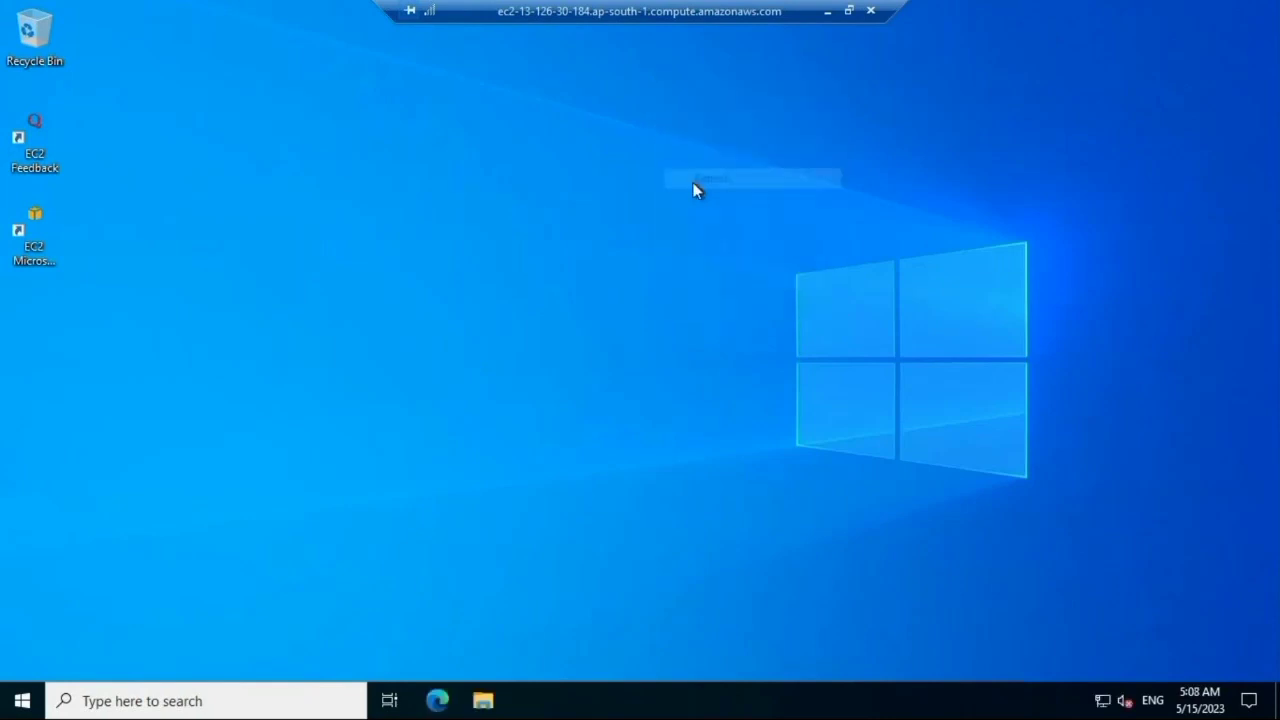
right_click(597, 185)
left_click(637, 234)
right_click(581, 124)
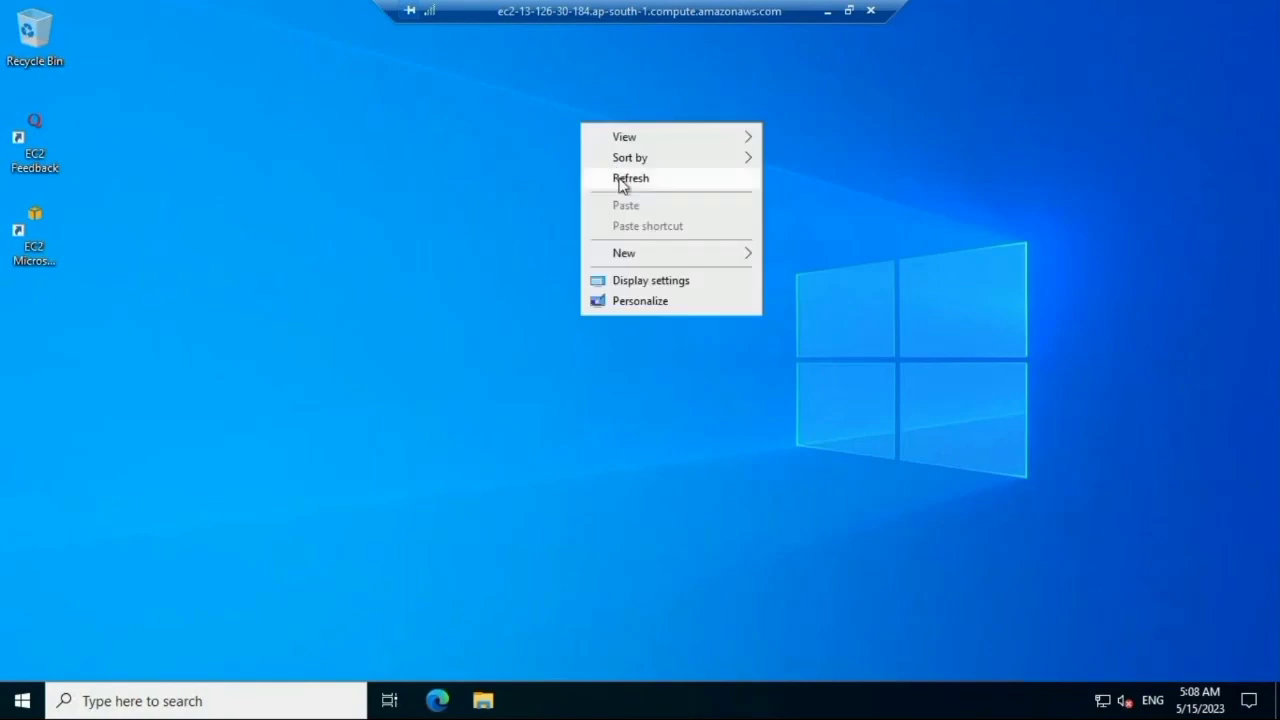
left_click(620, 178)
right_click(581, 164)
left_click(620, 220)
right_click(602, 184)
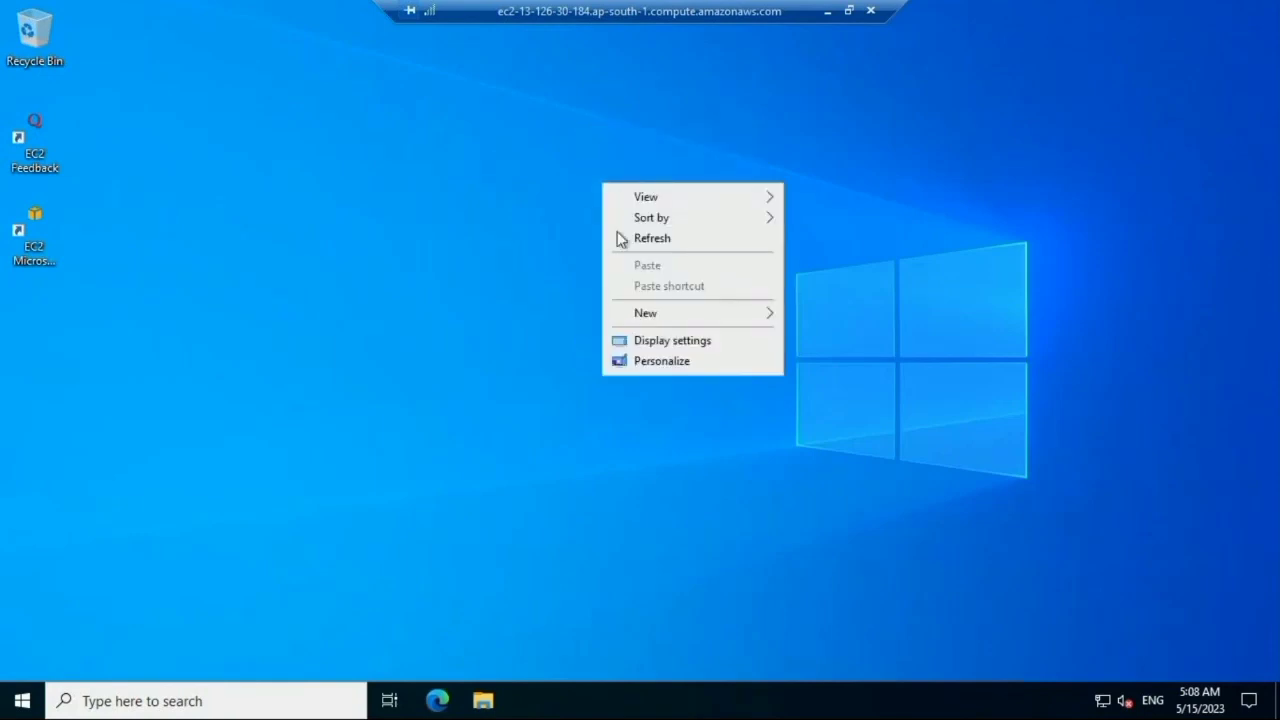
left_click(622, 237)
right_click(551, 134)
left_click(590, 189)
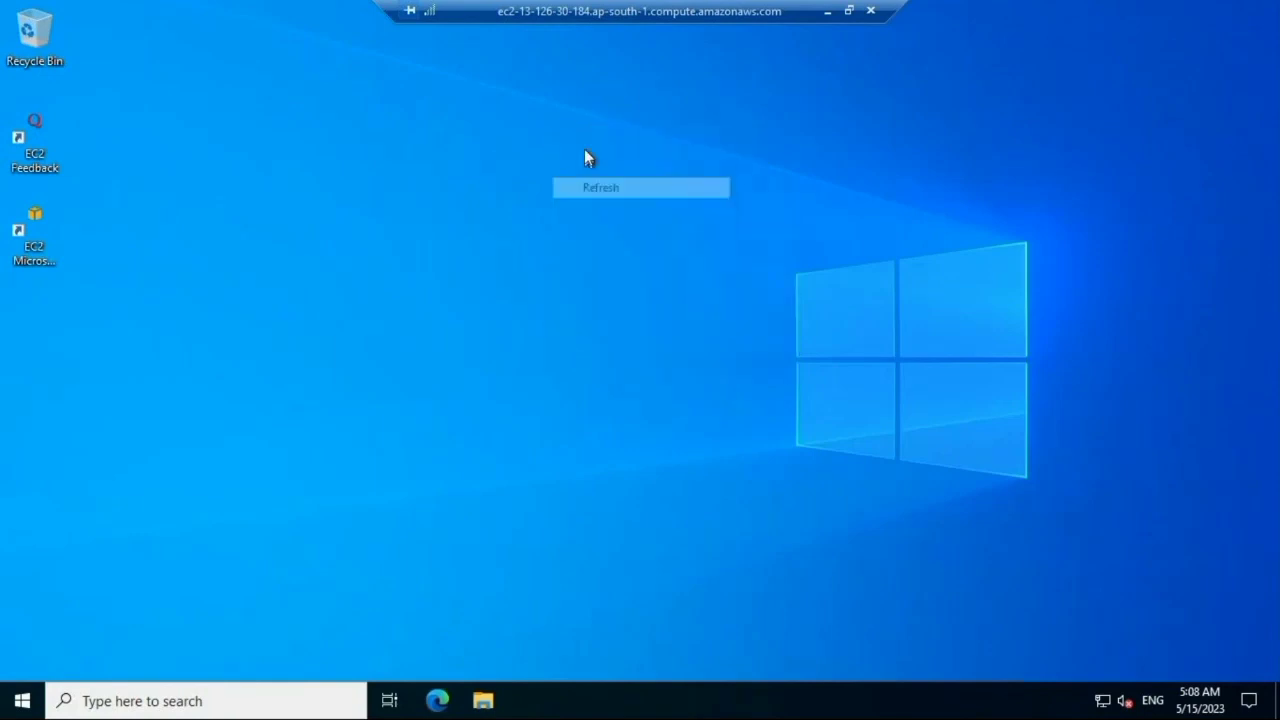
right_click(585, 149)
left_click(659, 208)
right_click(544, 137)
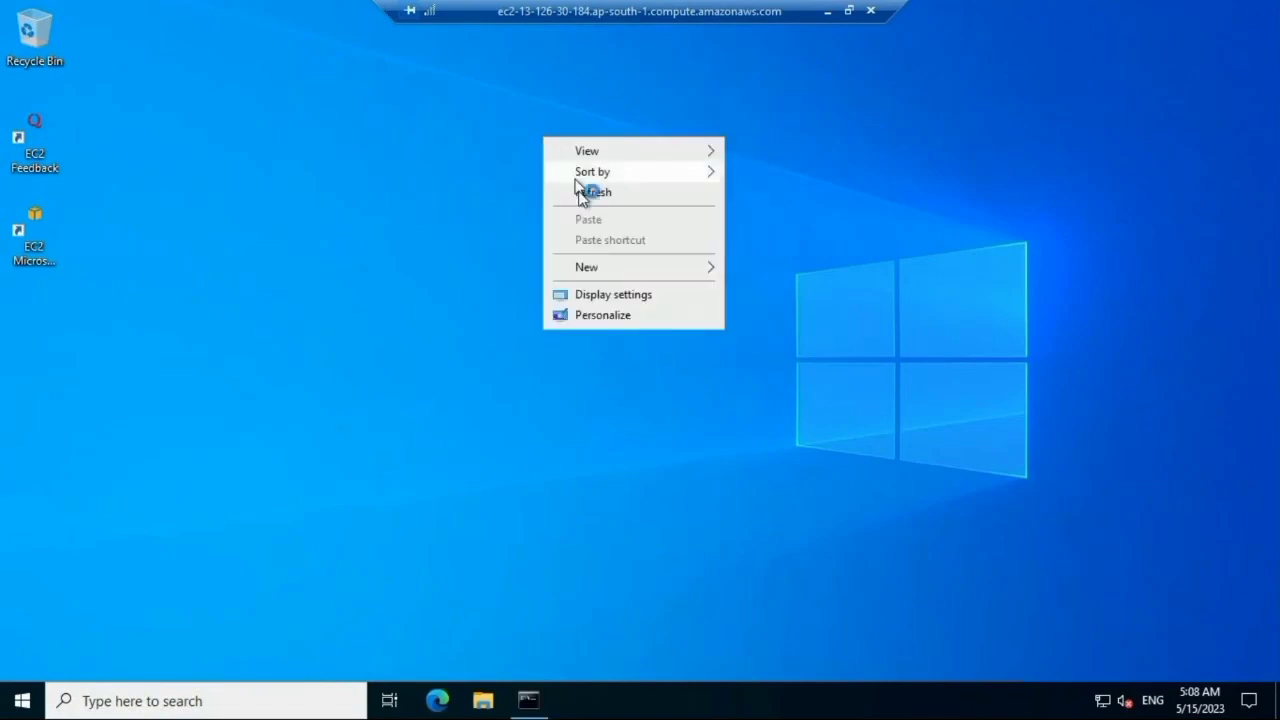
left_click(588, 190)
right_click(556, 158)
left_click(604, 218)
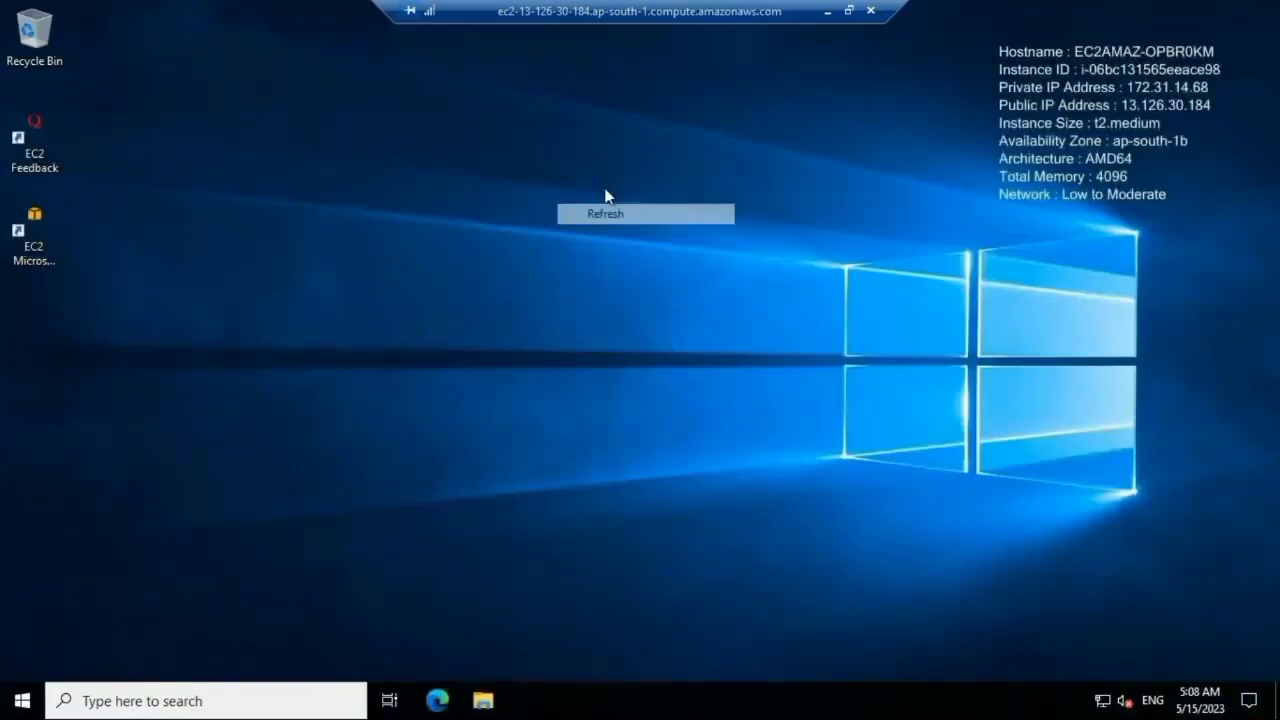
right_click(566, 203)
left_click(600, 257)
right_click(522, 252)
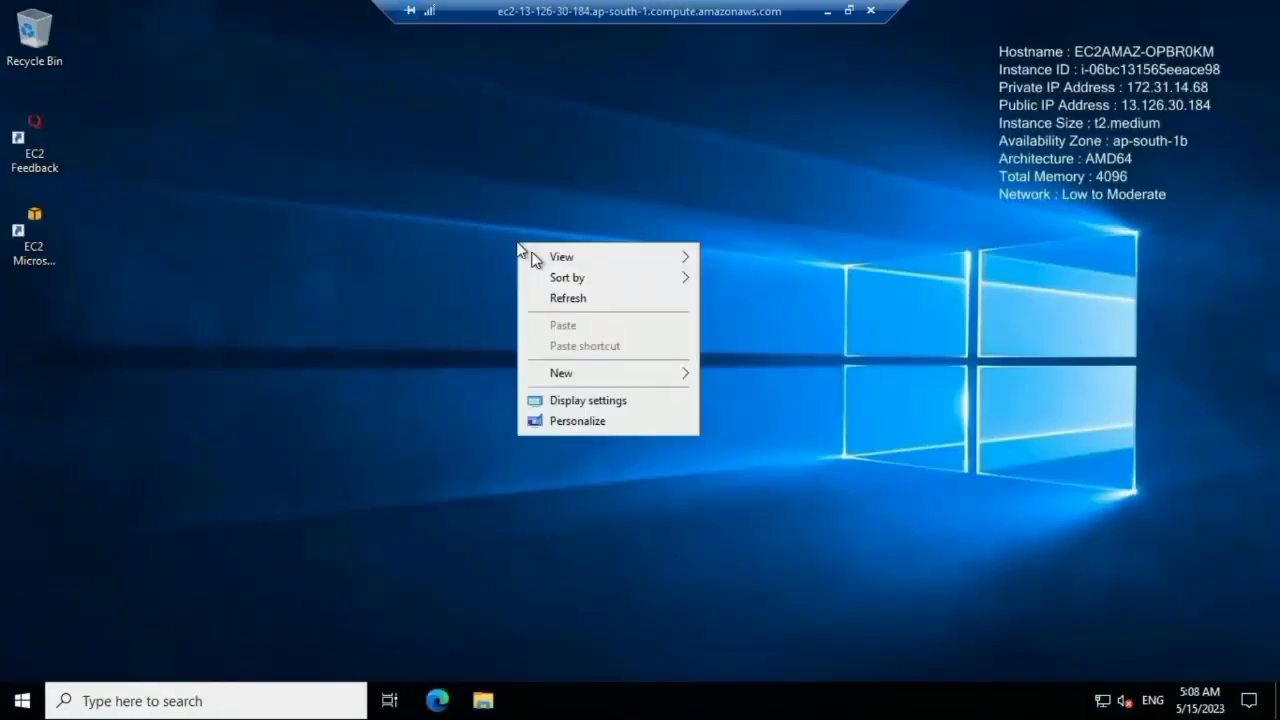
left_click(600, 294)
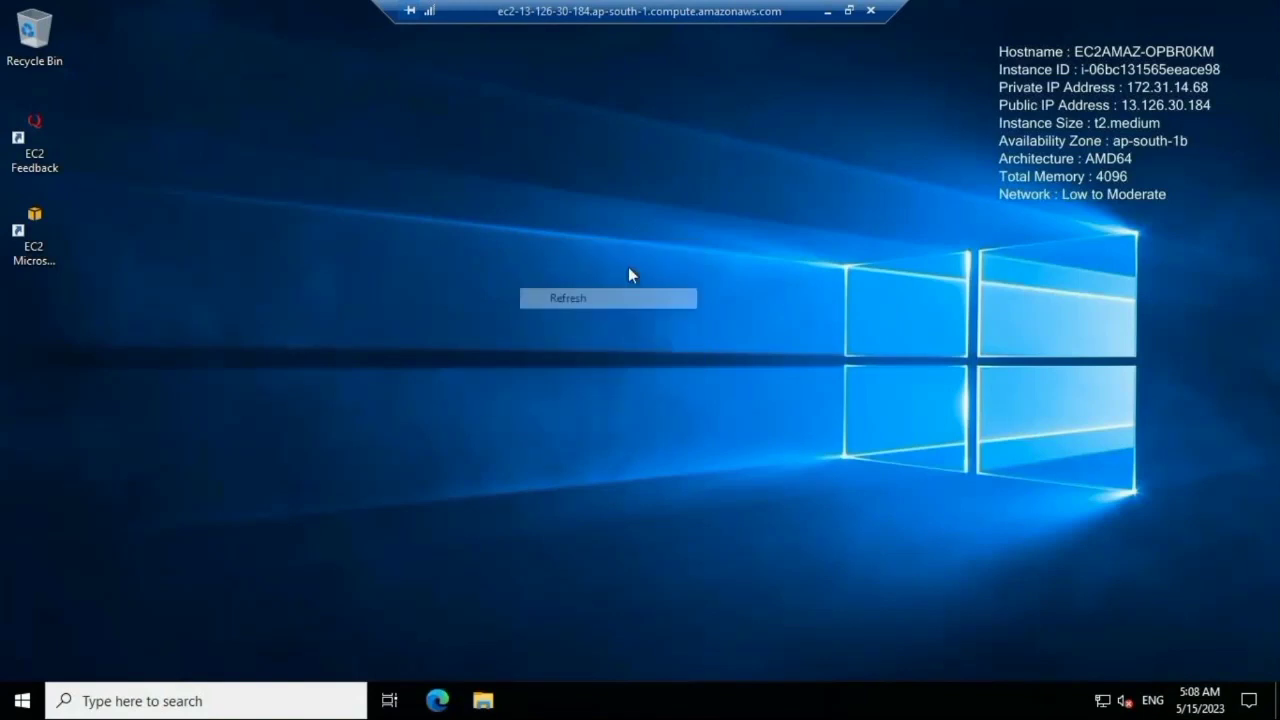
Step: Open Microsoft Edge on the remote instance and complete its first-run setup without signing in or importing Google data
left_click(437, 702)
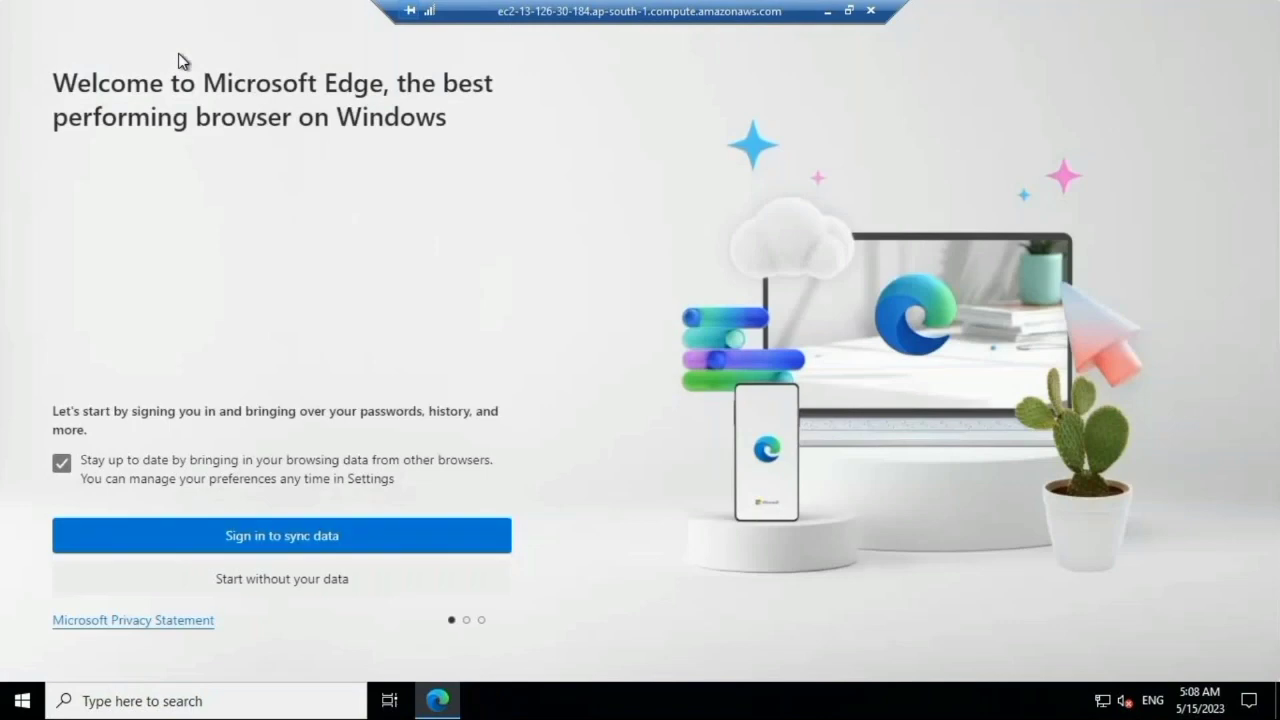
left_click(272, 582)
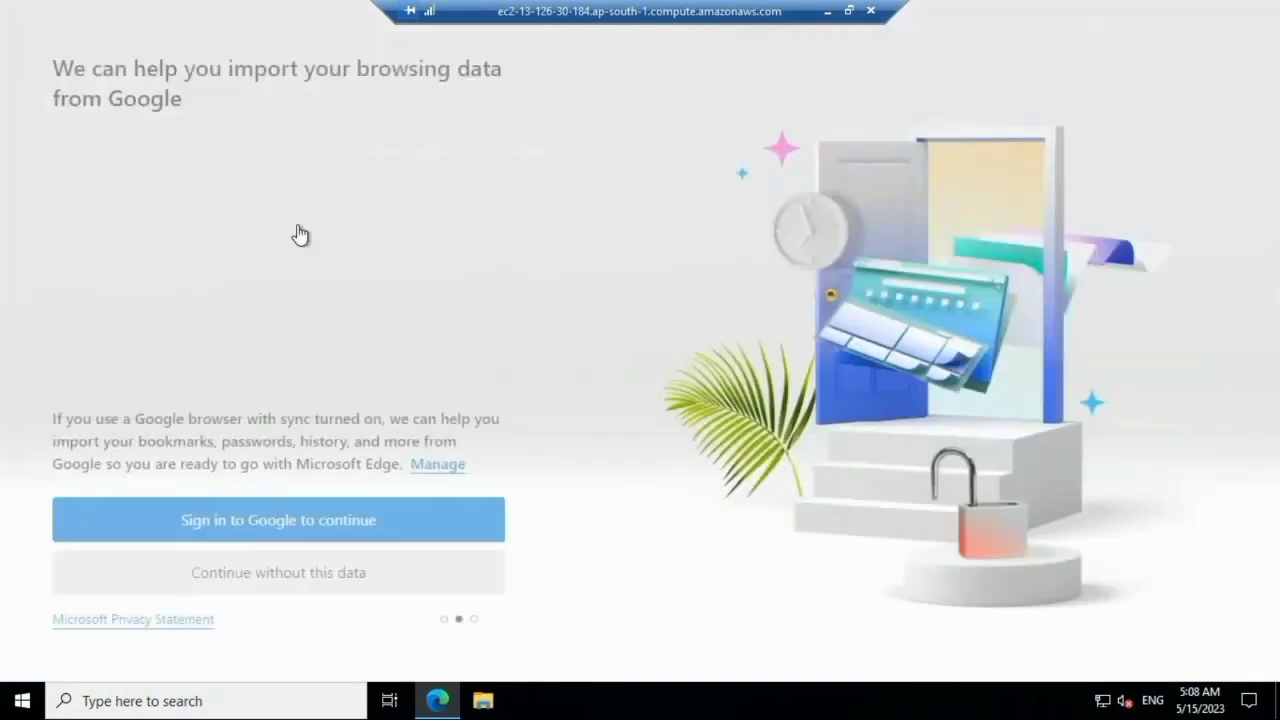
left_click(263, 574)
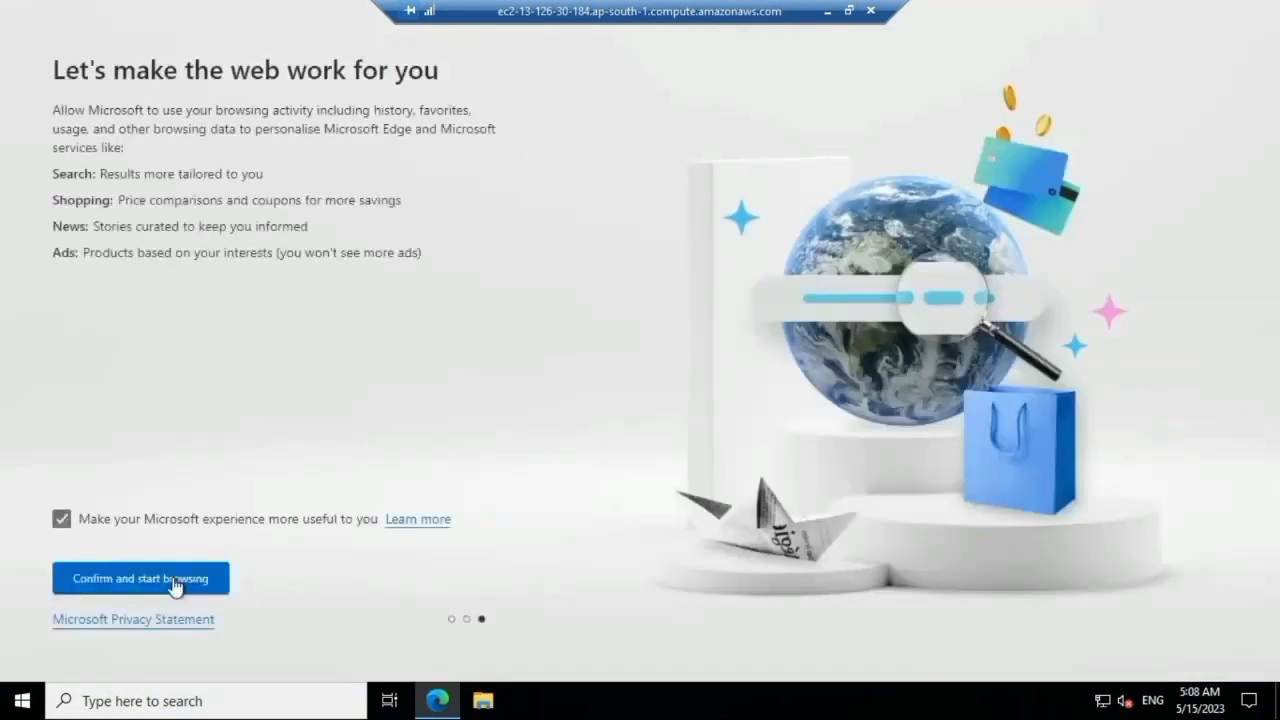
left_click(174, 580)
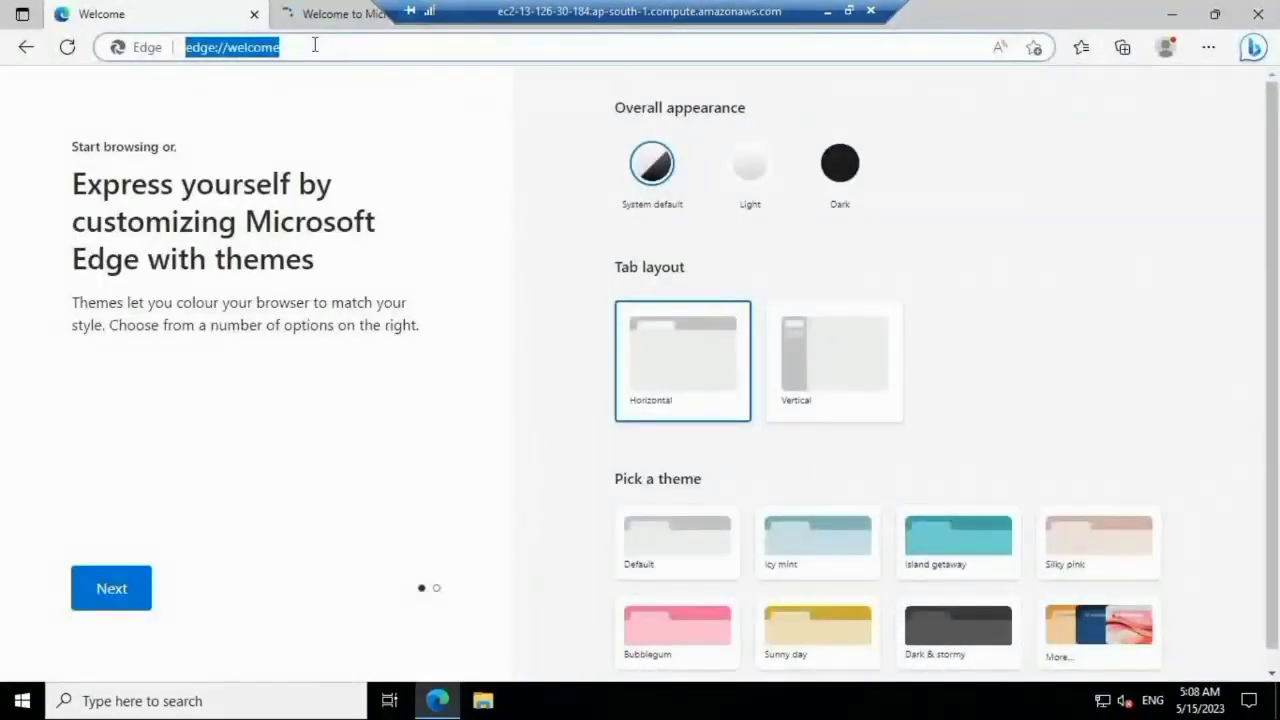
Step: Search the web for "download python" and download the Python 3.11.3 Windows installer from the Python.org downloads page
type("dow")
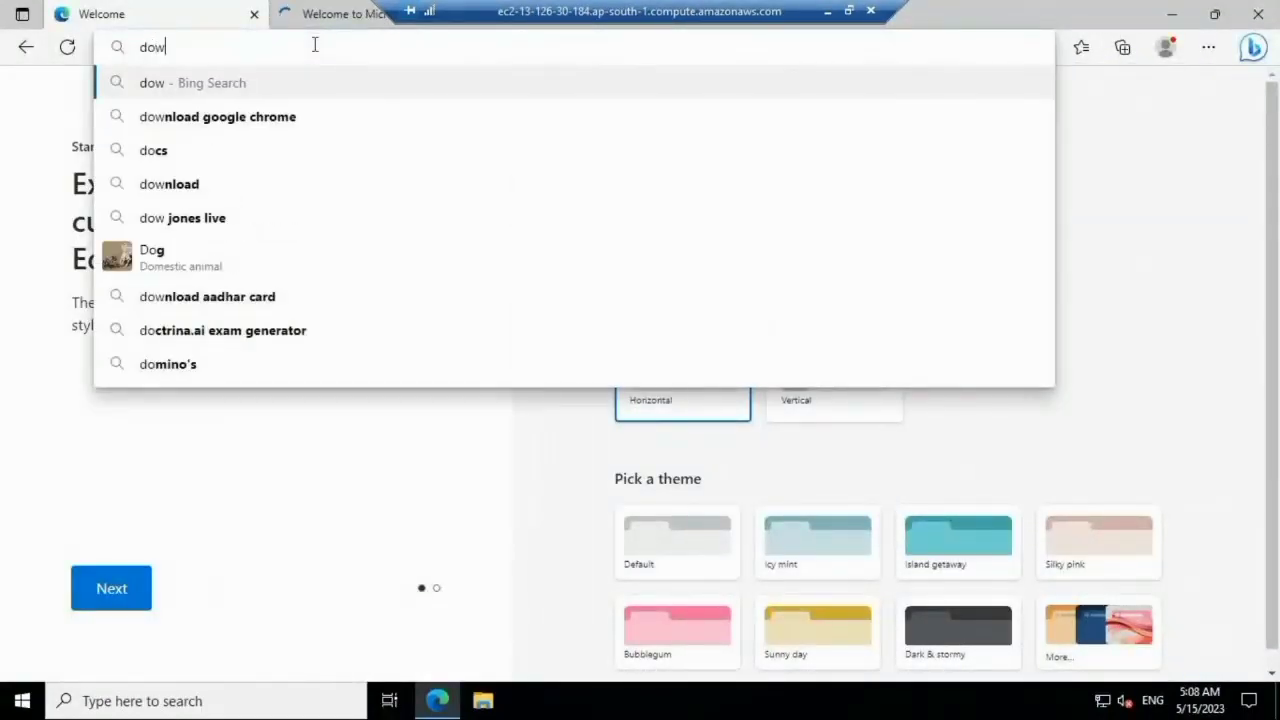
type("nload python")
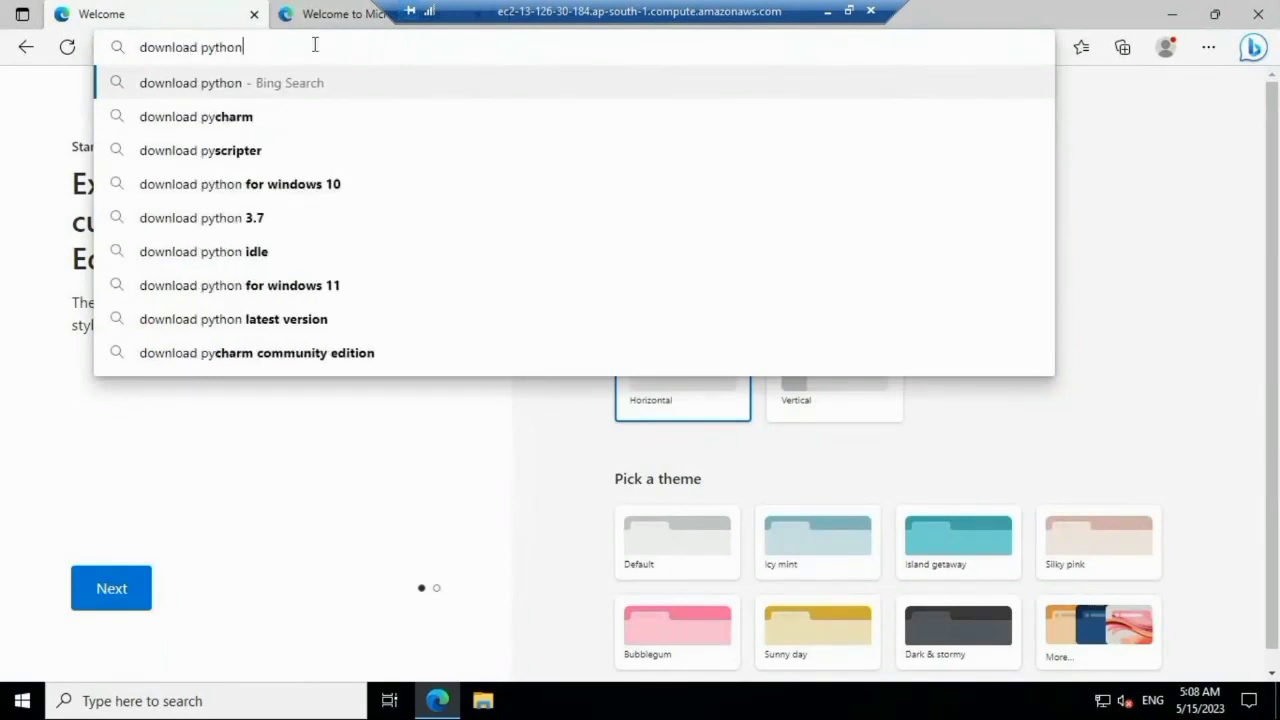
key("Return")
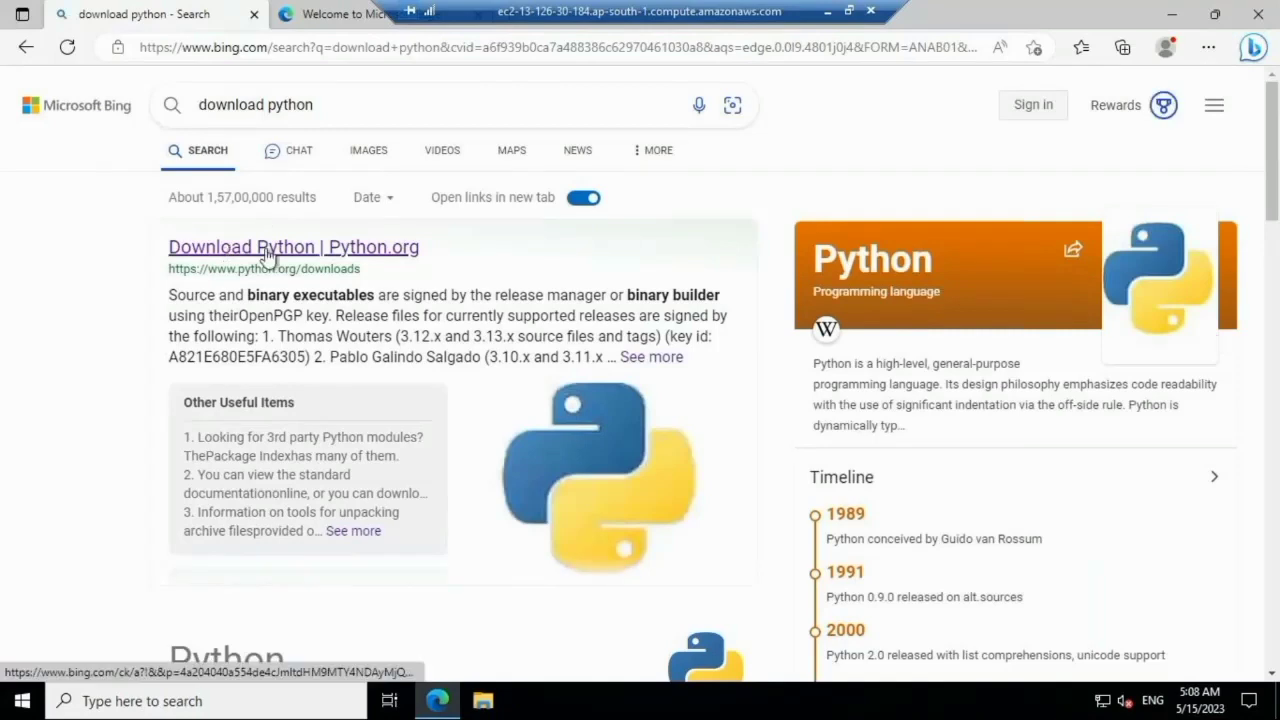
left_click(268, 252)
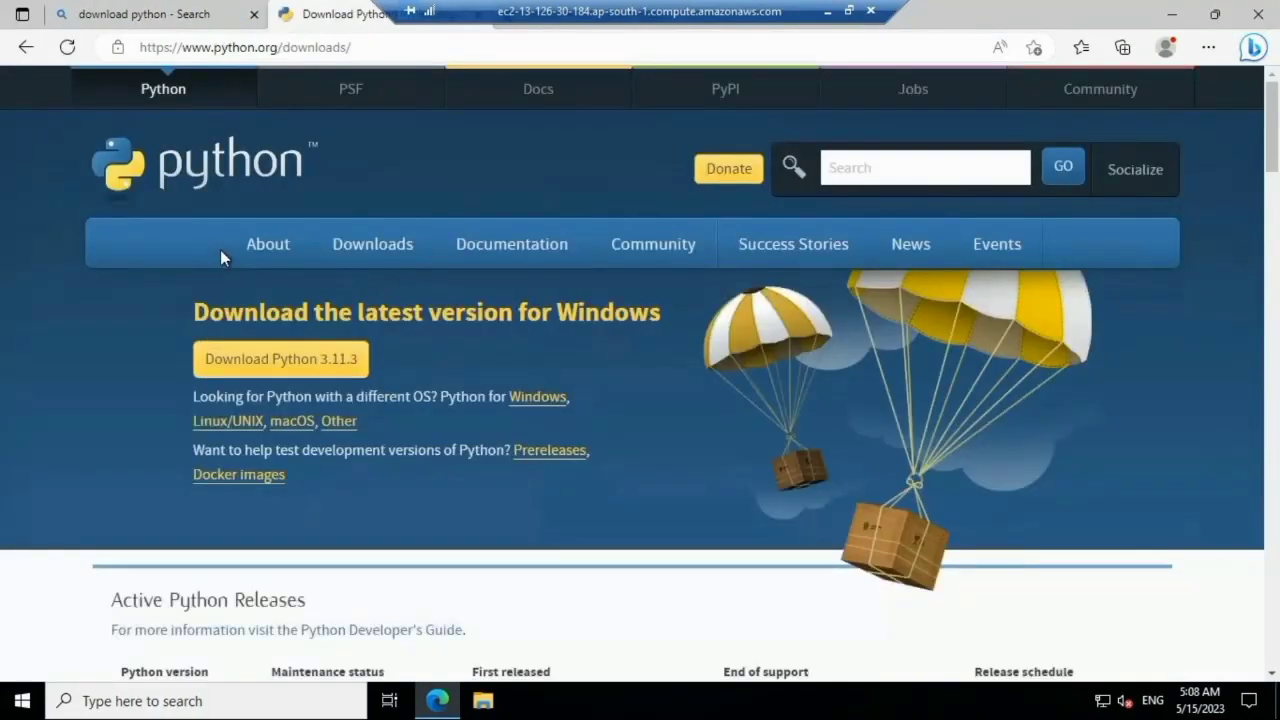
left_click(243, 358)
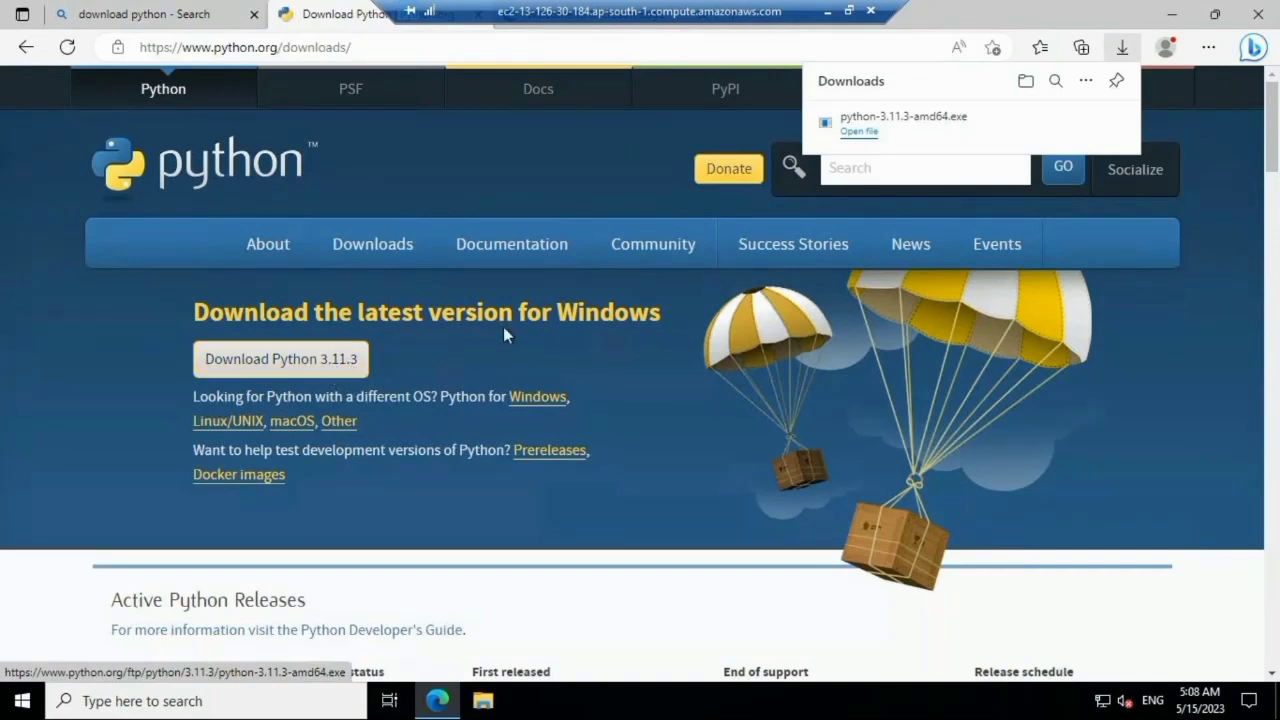
Step: Run the downloaded Python 3.11.3 installer, enable adding python.exe to PATH, and choose a customized installation with all optional features
left_click(859, 133)
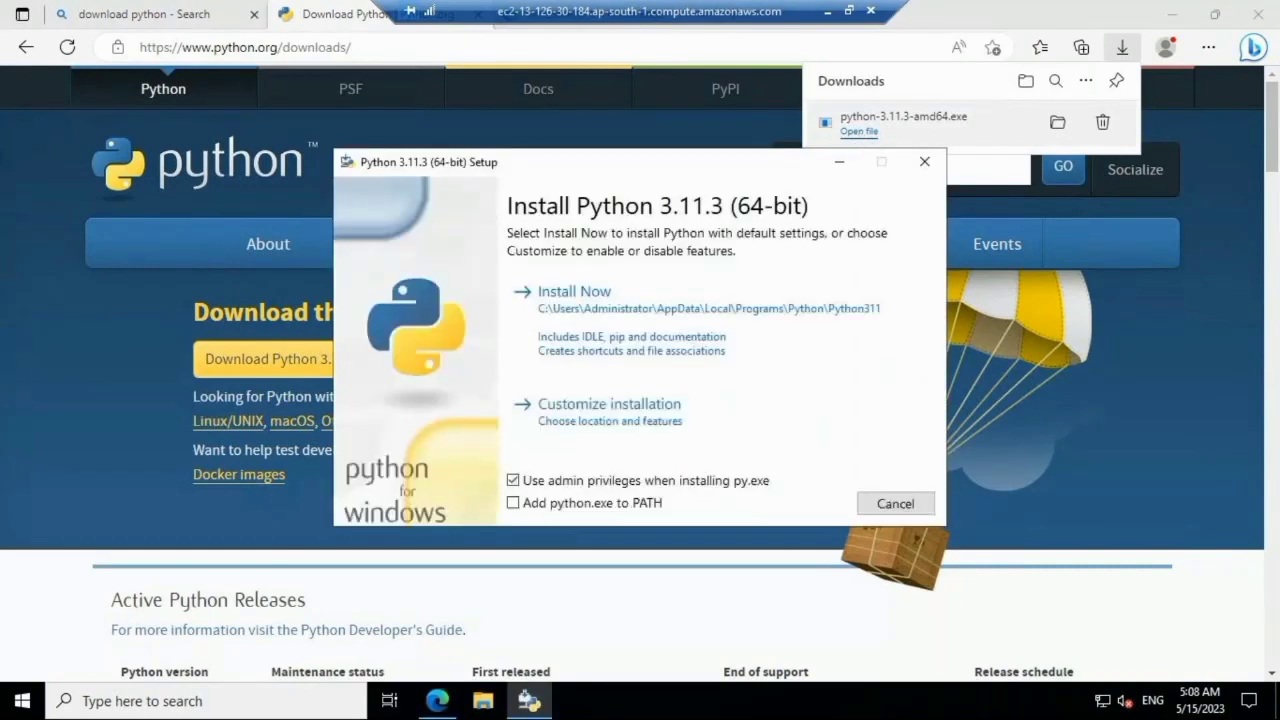
left_click(548, 504)
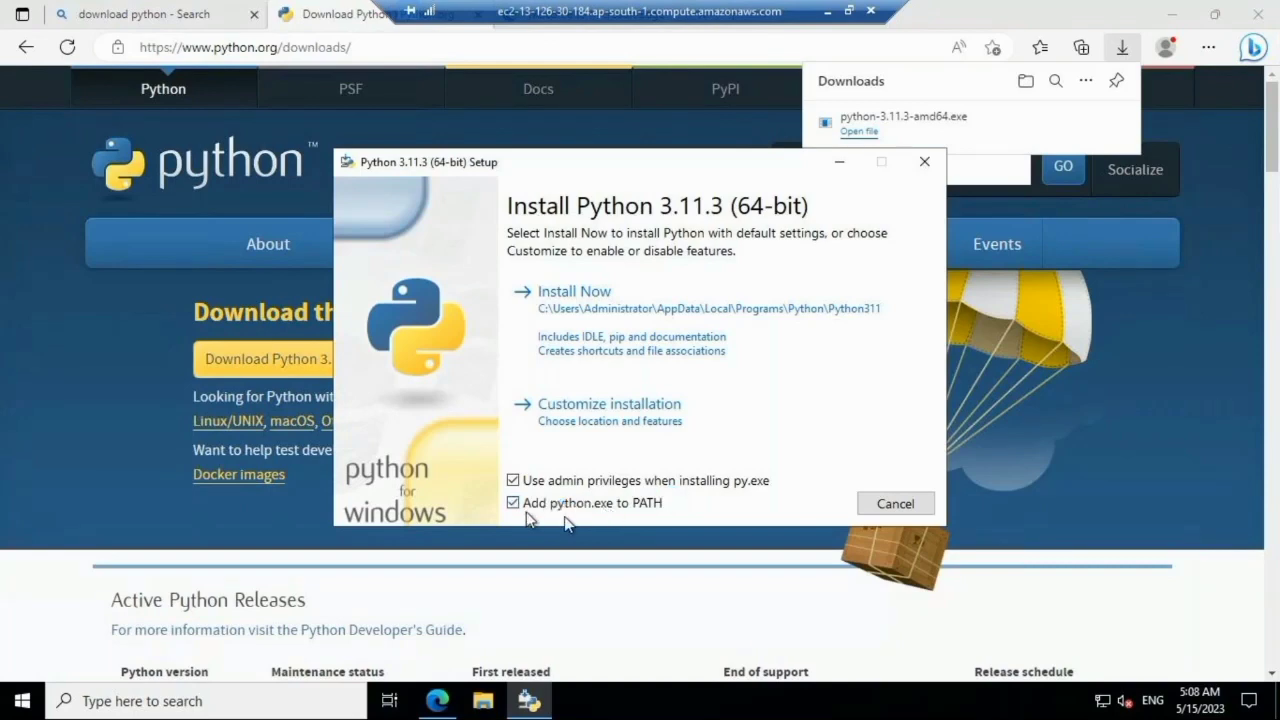
left_click(594, 408)
left_click(811, 503)
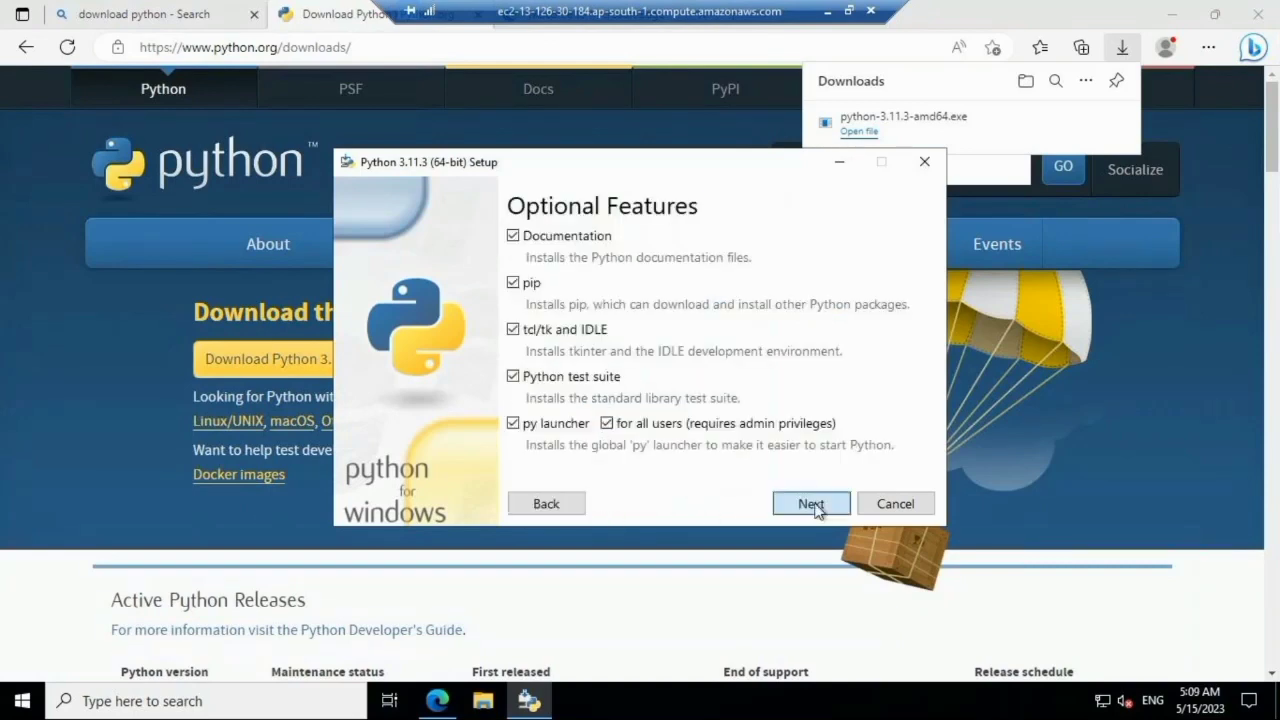
Step: Browse for a custom install location and select Local Disk (C:) under This PC
left_click(890, 449)
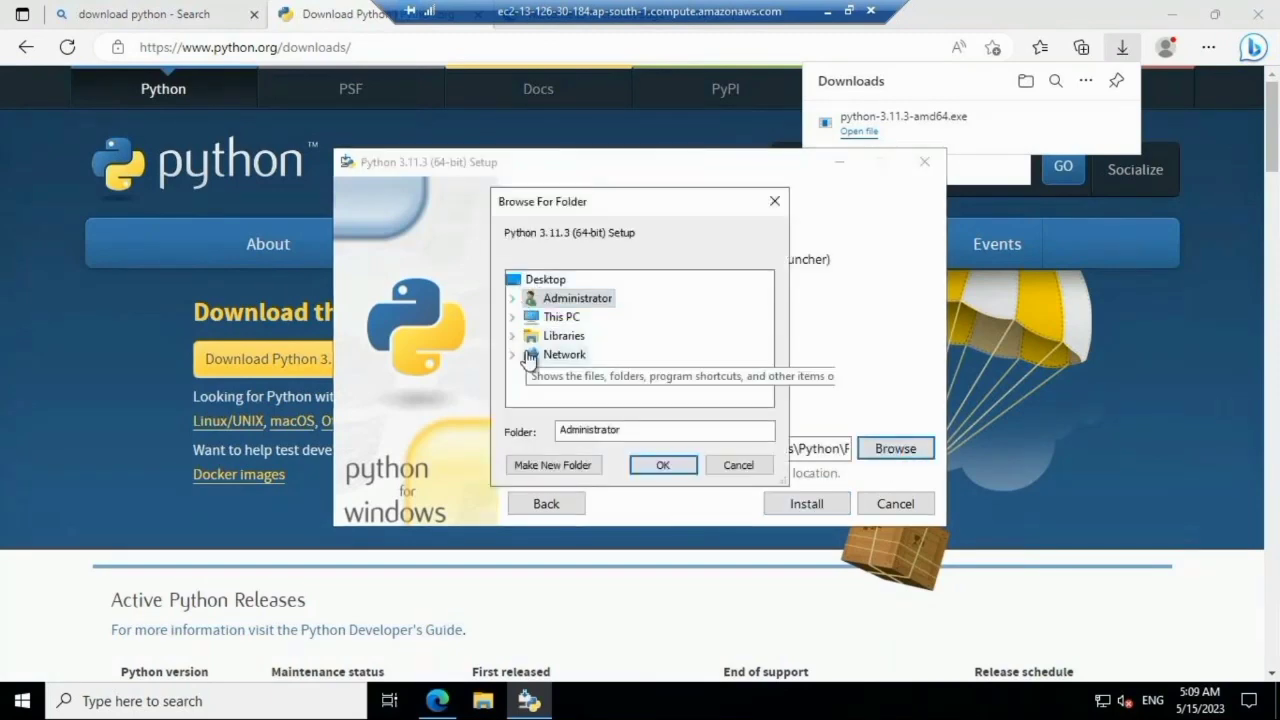
left_click(533, 317)
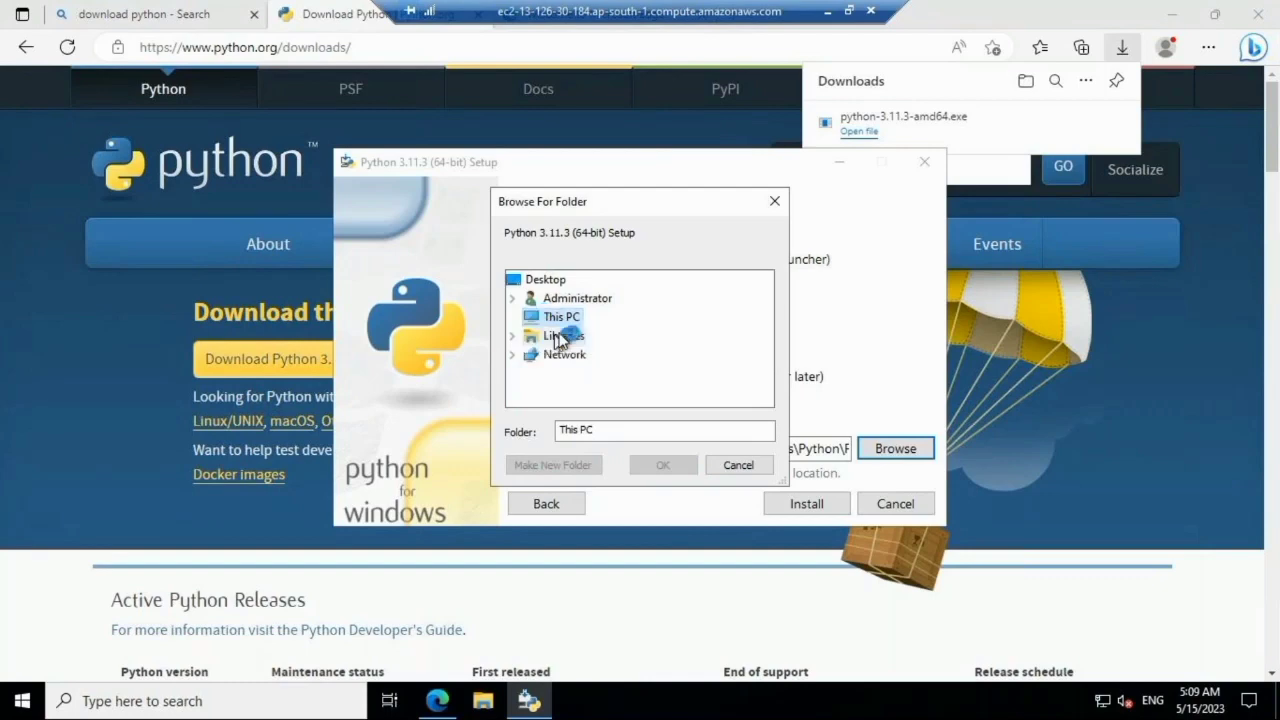
double_click(558, 317)
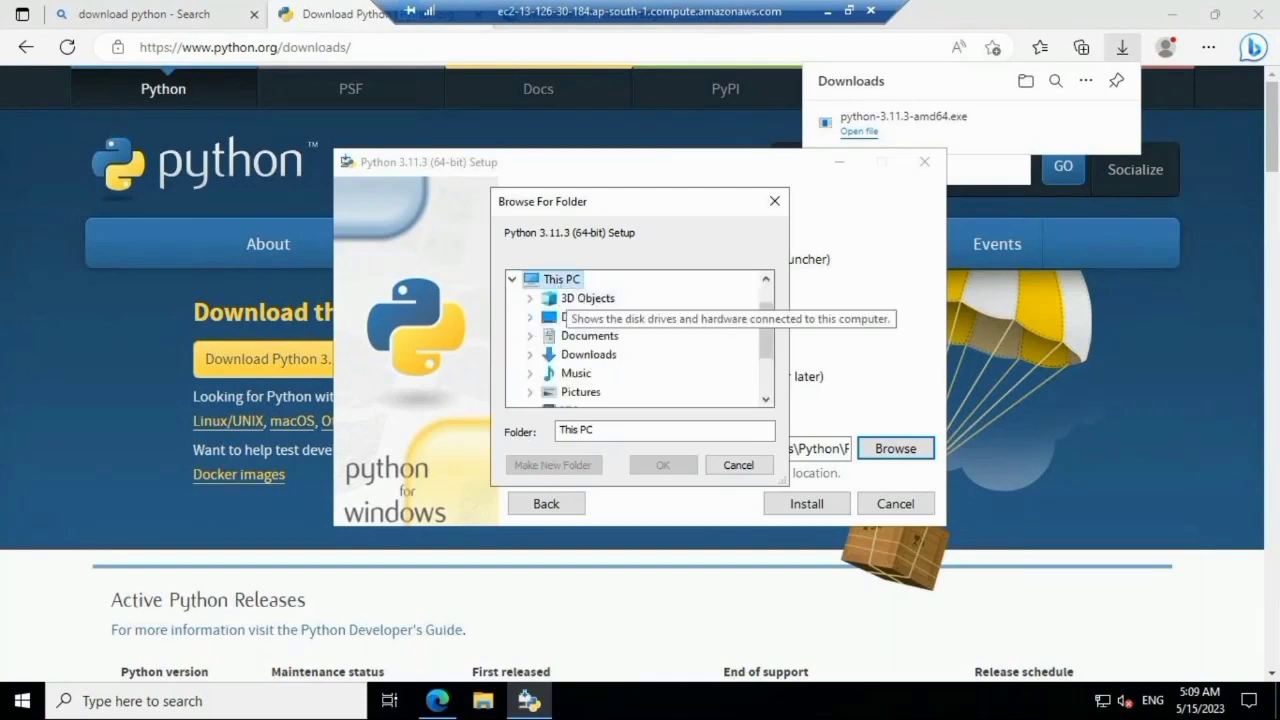
right_click(575, 282)
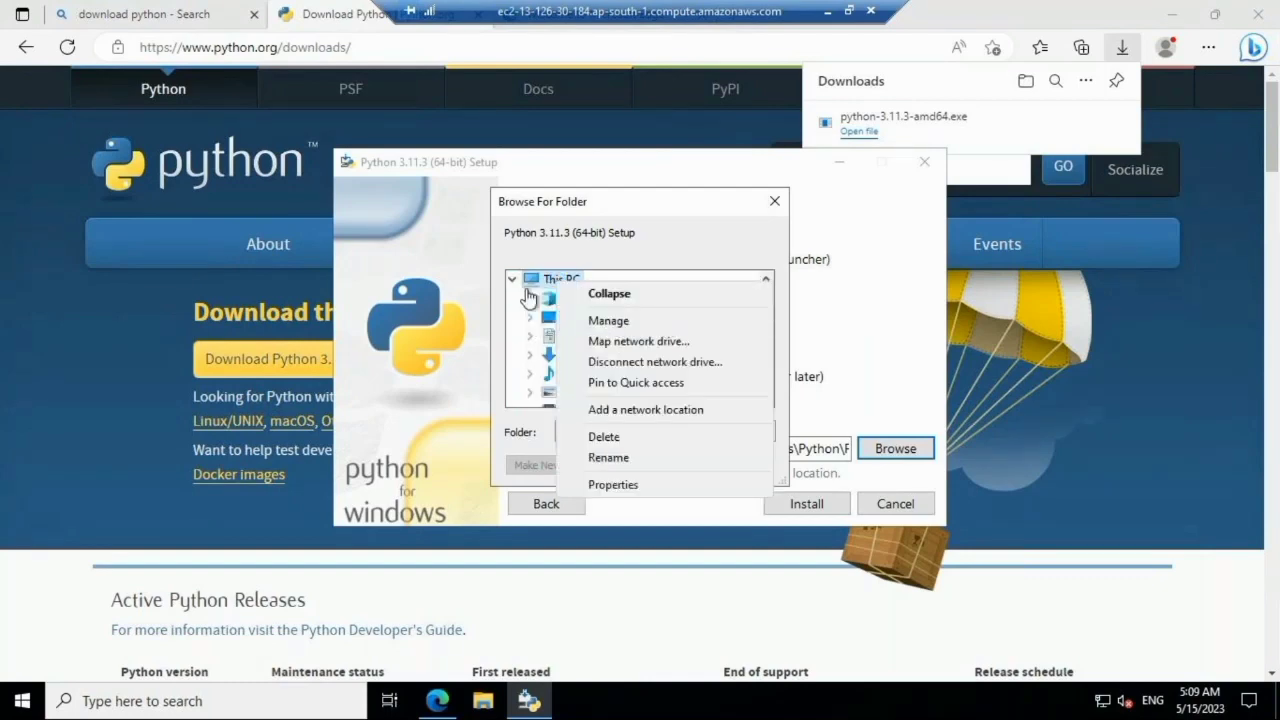
key("Escape")
left_click(768, 385)
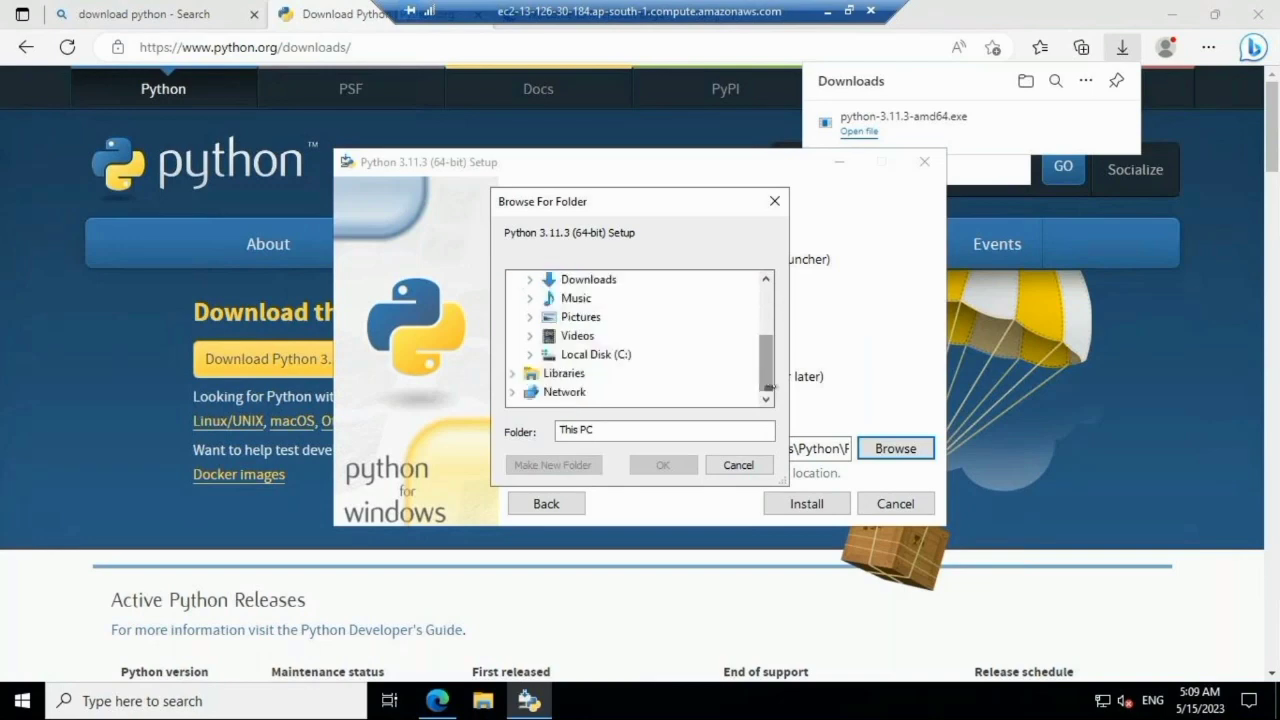
double_click(597, 355)
left_click(606, 286)
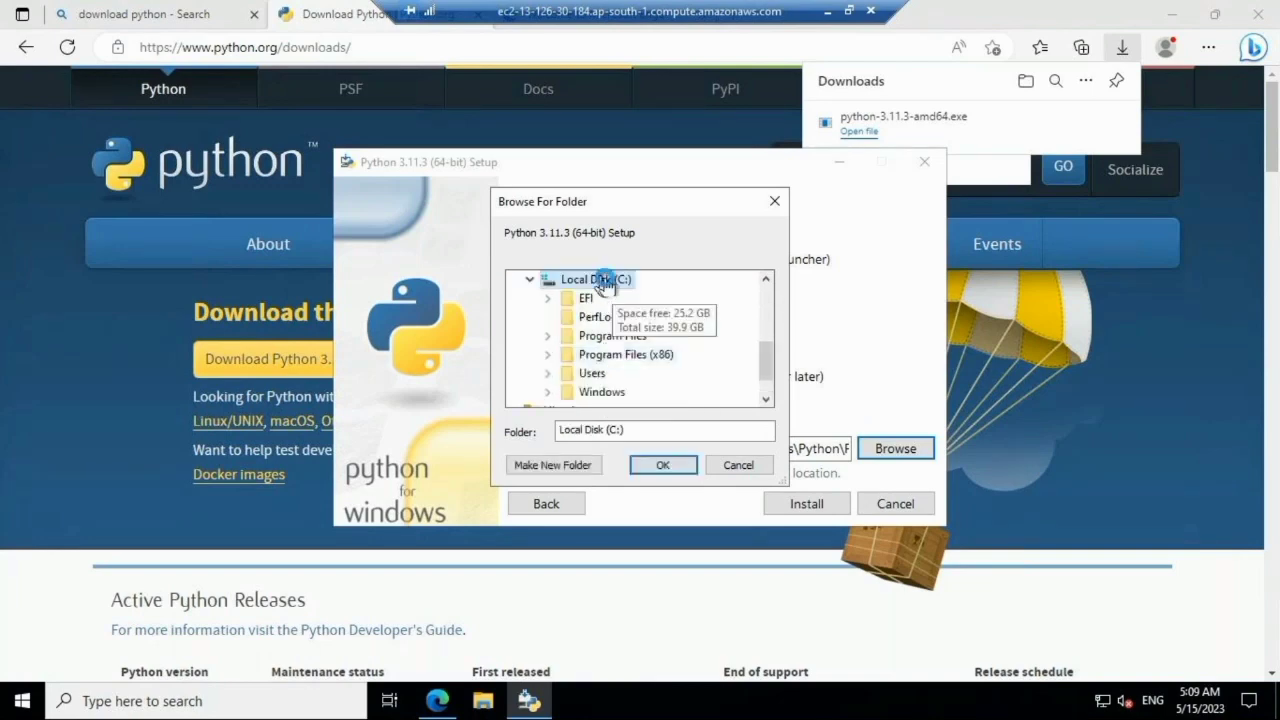
Step: Create a folder named python311 on Local Disk (C:) and set it as the install location
right_click(606, 284)
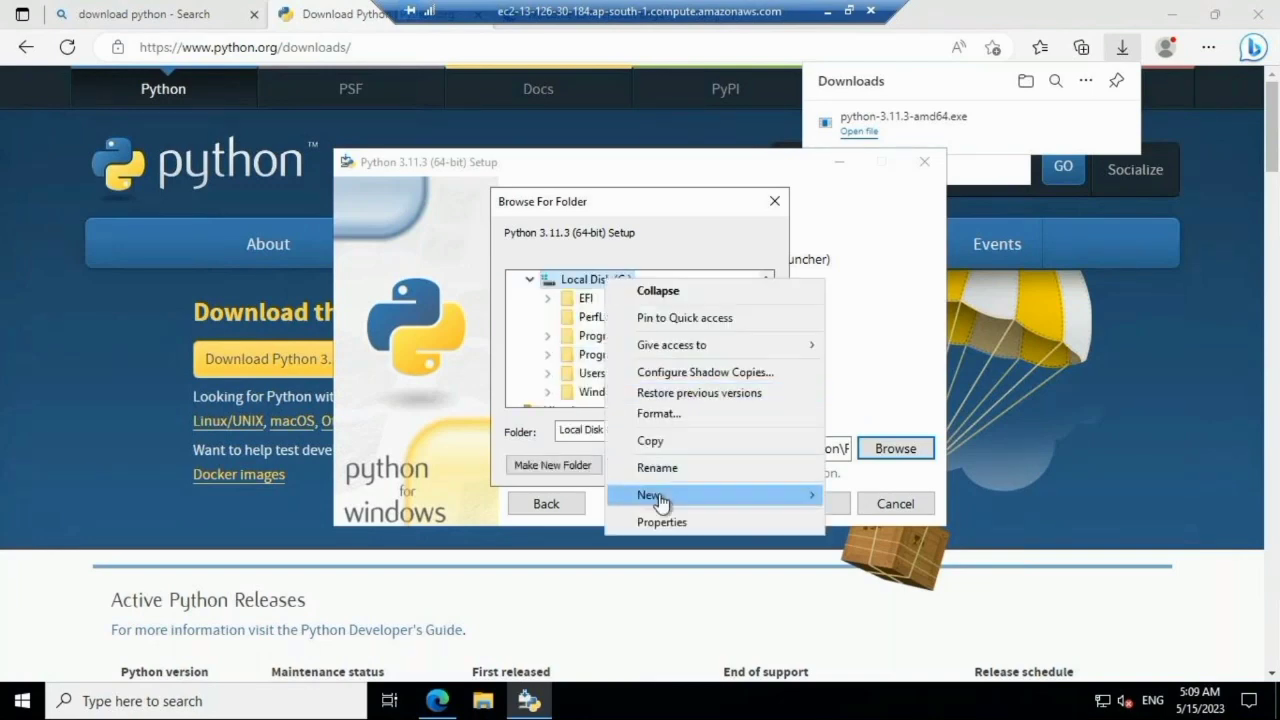
mouse_move(659, 500)
left_click(835, 495)
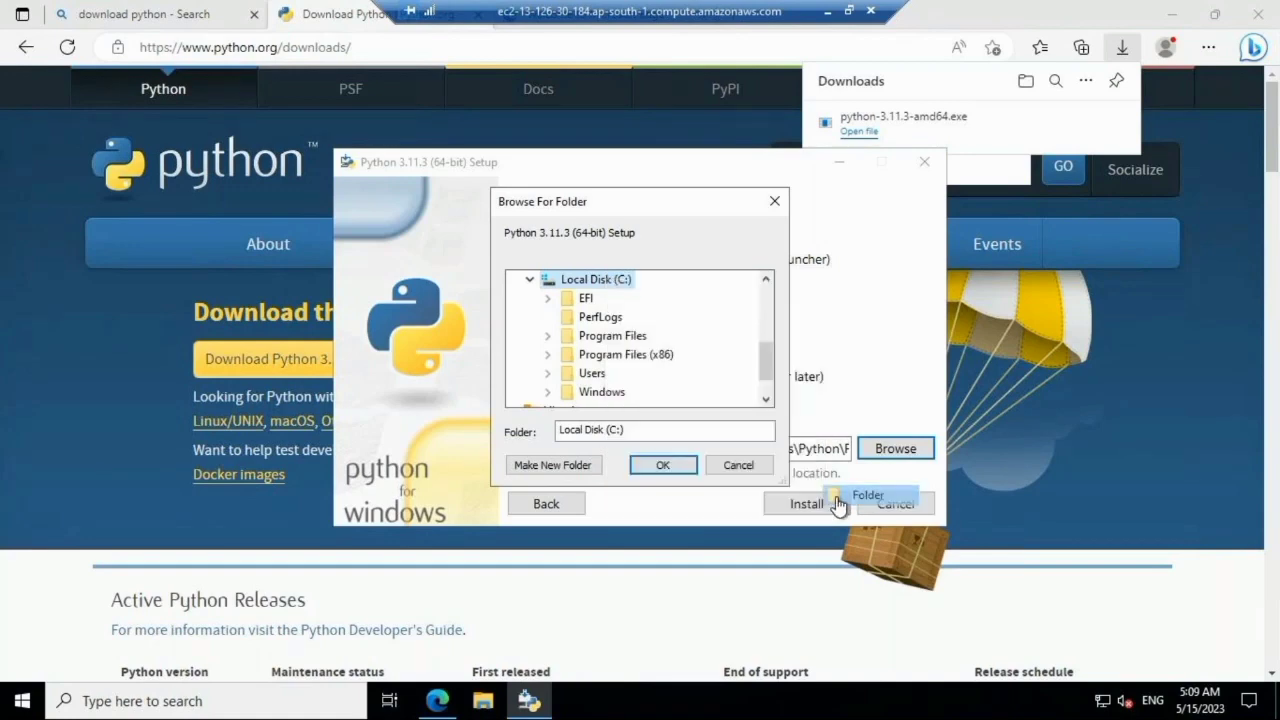
type("py")
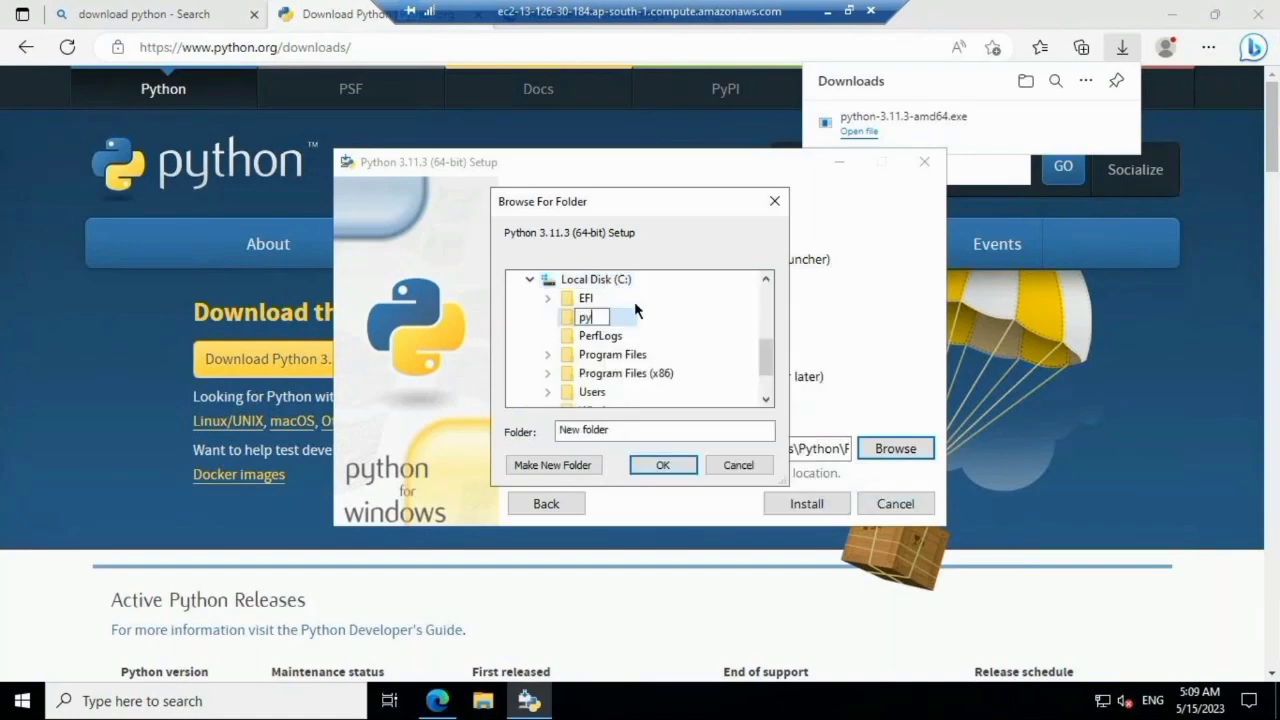
type("thon311")
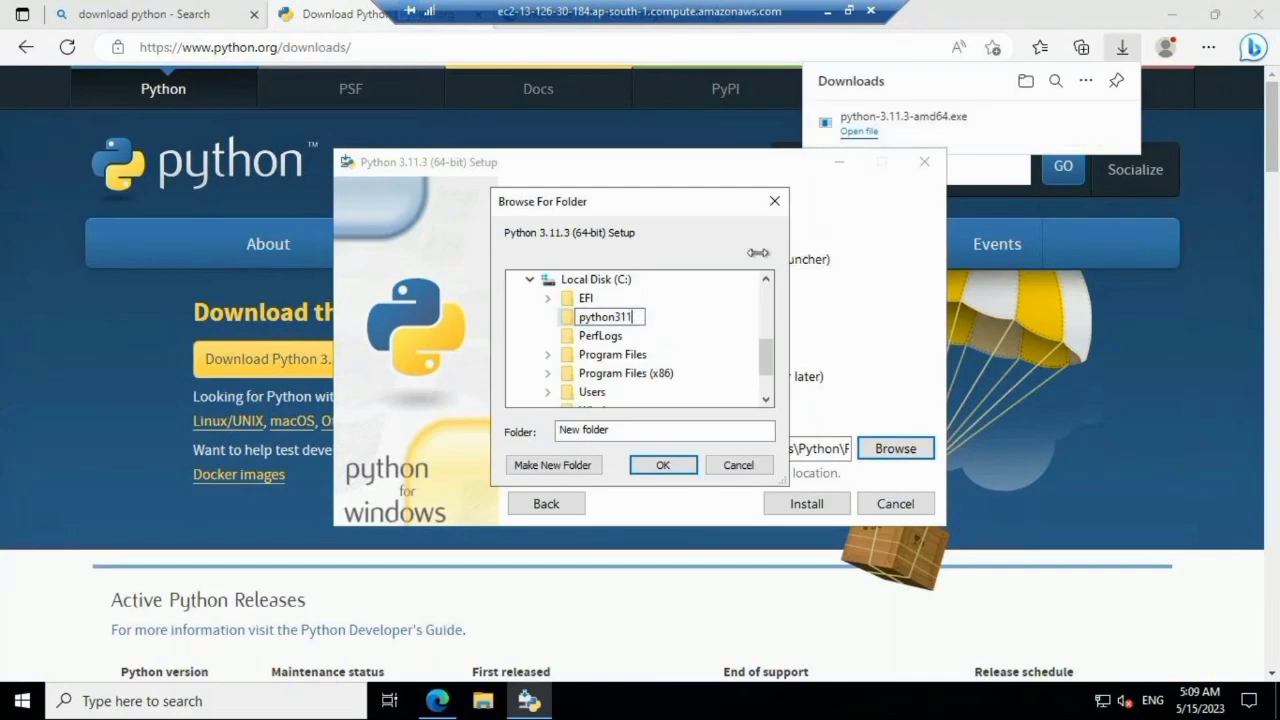
key("Return")
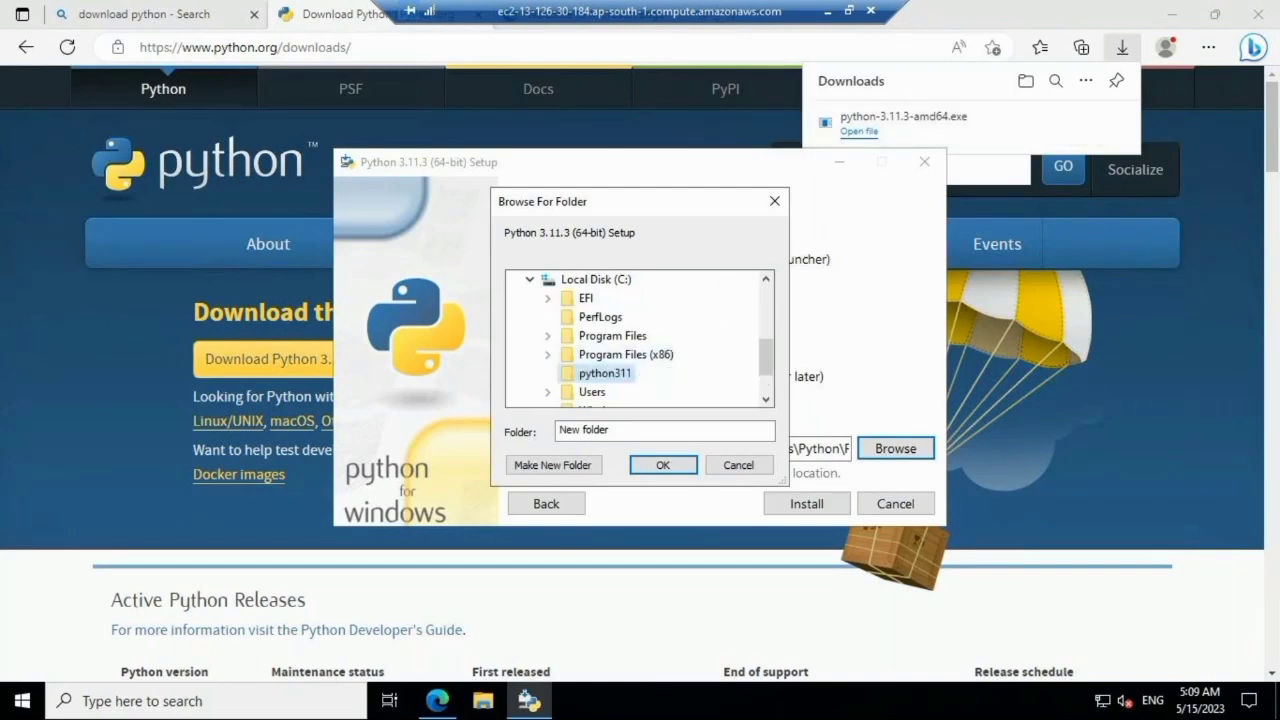
left_click(663, 465)
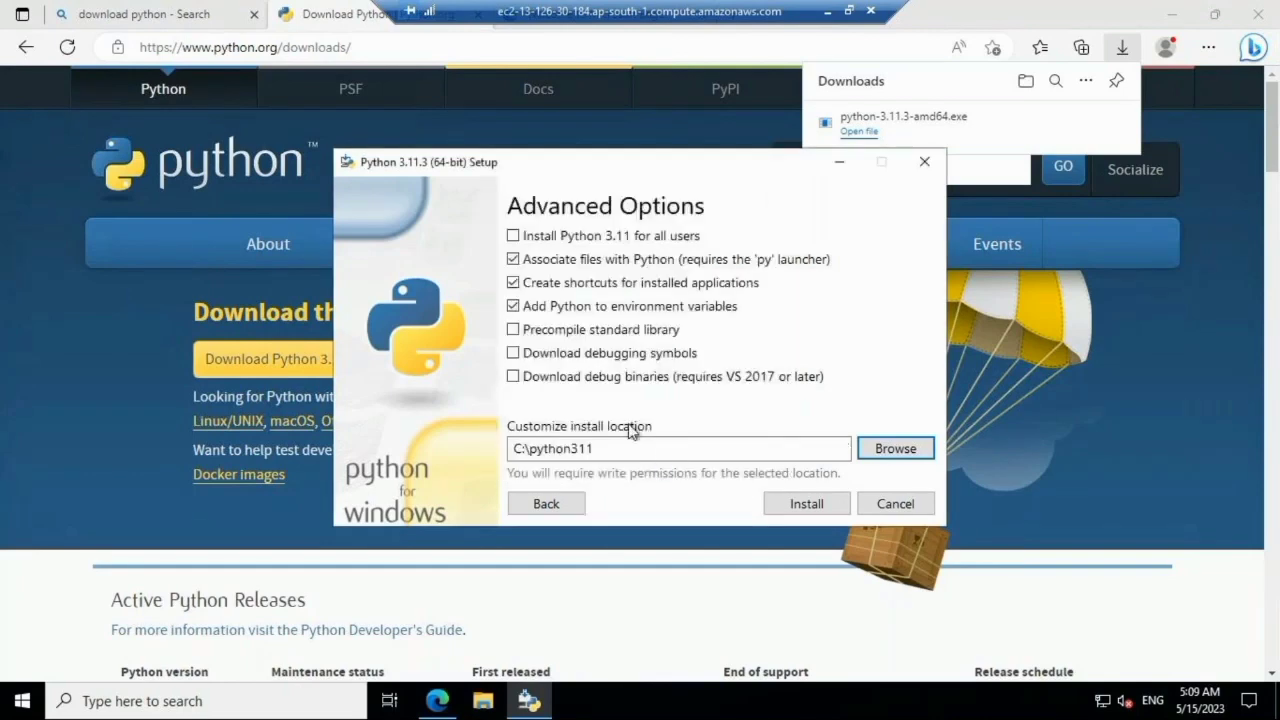
Step: Enable installation for all users, standard library precompiling, debugging symbols and debug binaries, recheck the optional features, and start installing Python
left_click(514, 330)
left_click(514, 353)
left_click(514, 376)
left_click(535, 242)
left_click(563, 506)
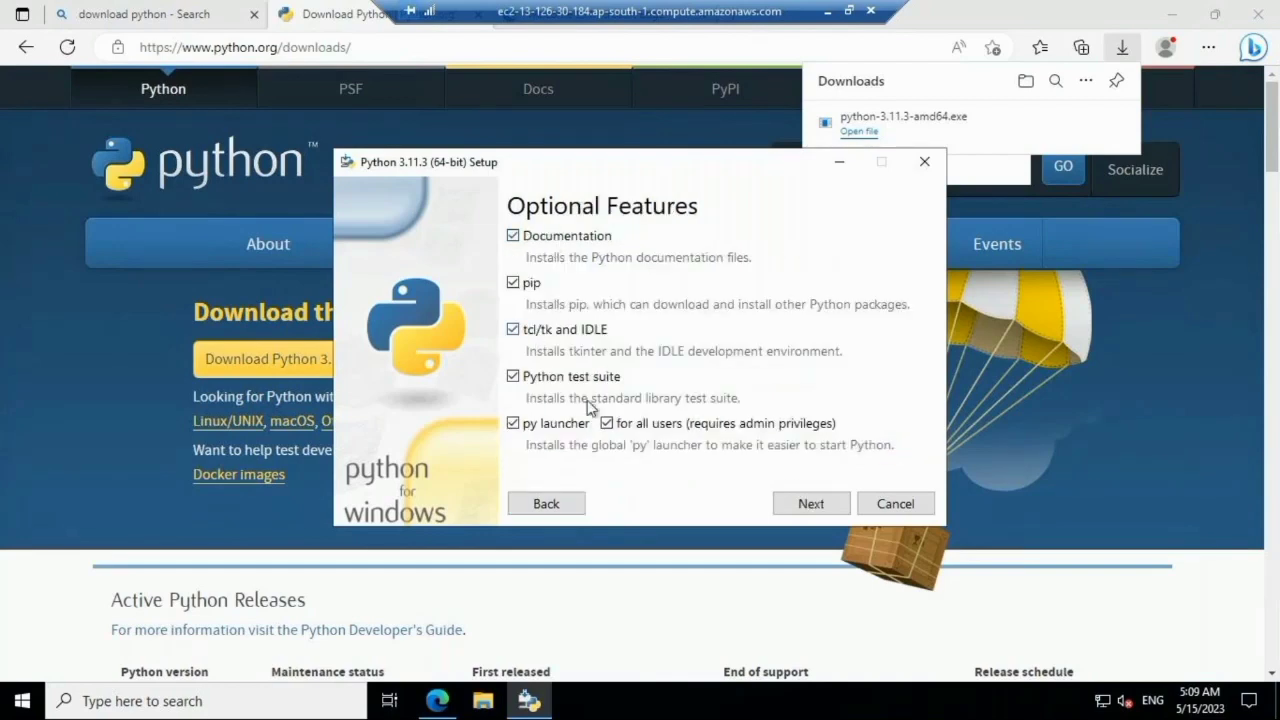
left_click(810, 503)
left_click(806, 503)
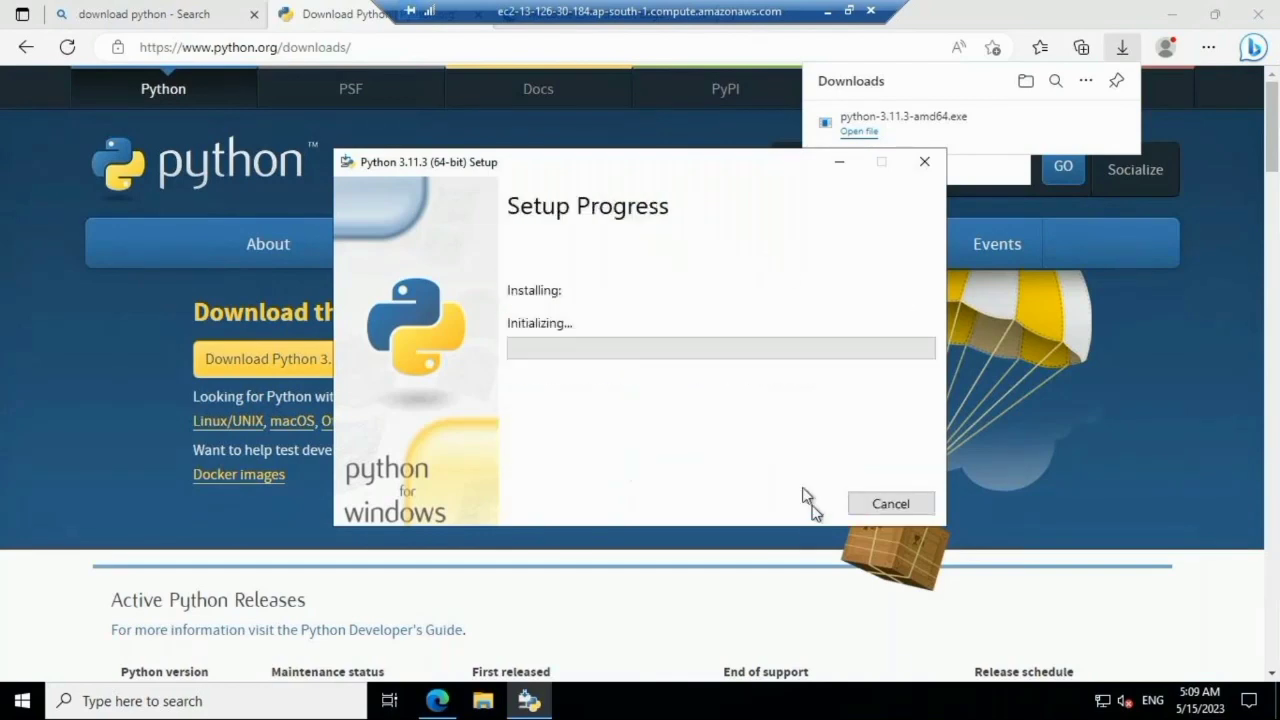
Step: Minimize the Python setup, search the web for "install git on windows", and download the 64-bit Git for Windows Setup from git-scm.com
left_click(845, 166)
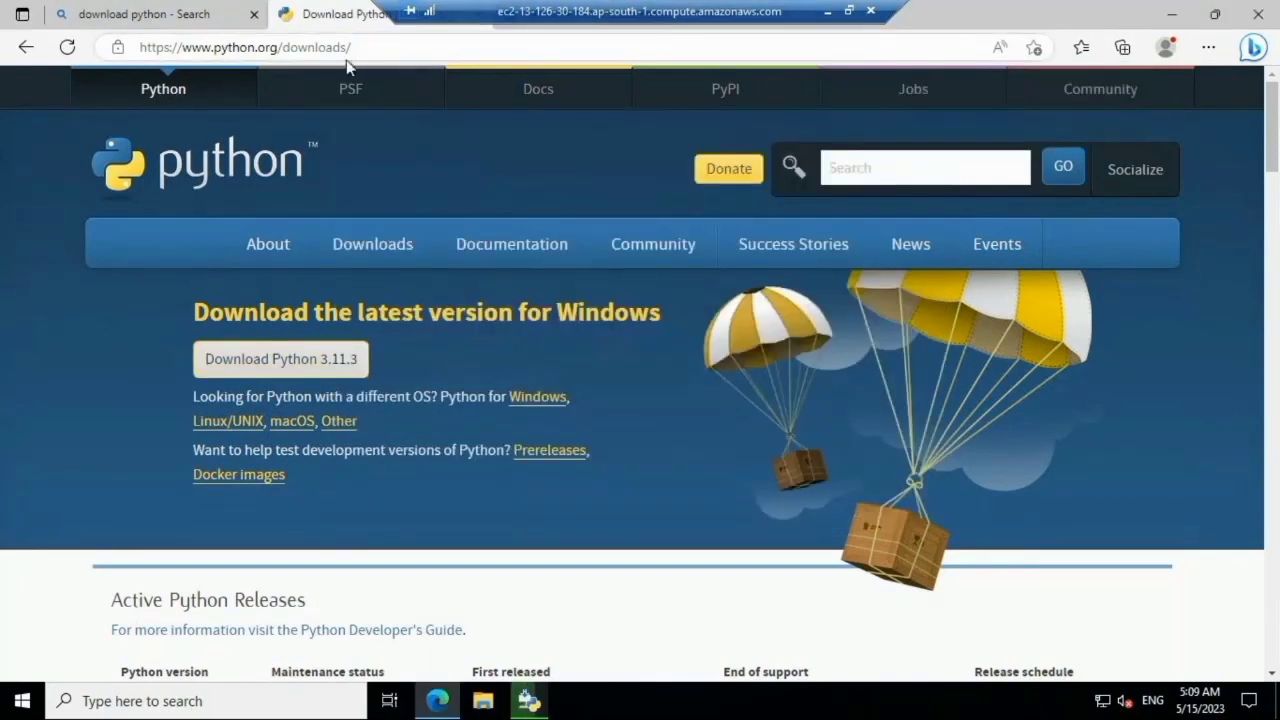
left_click_drag(337, 16, 62, 10)
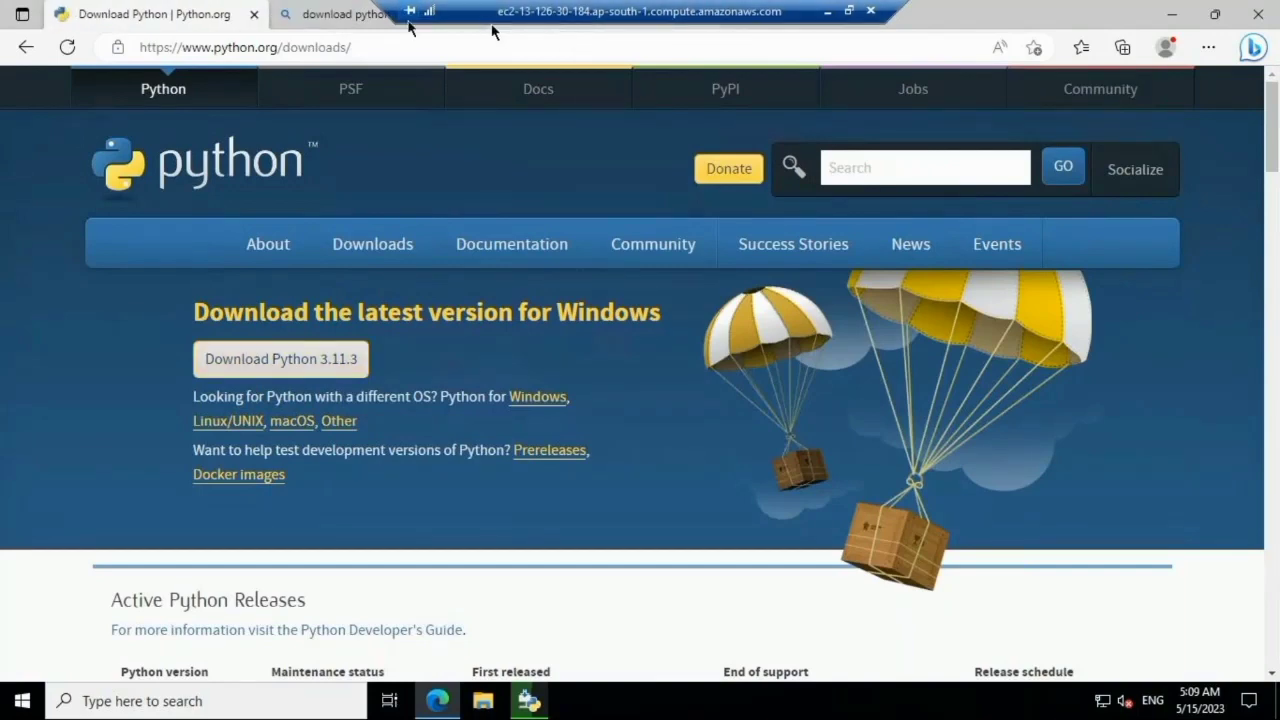
left_click(360, 14)
left_click(330, 47)
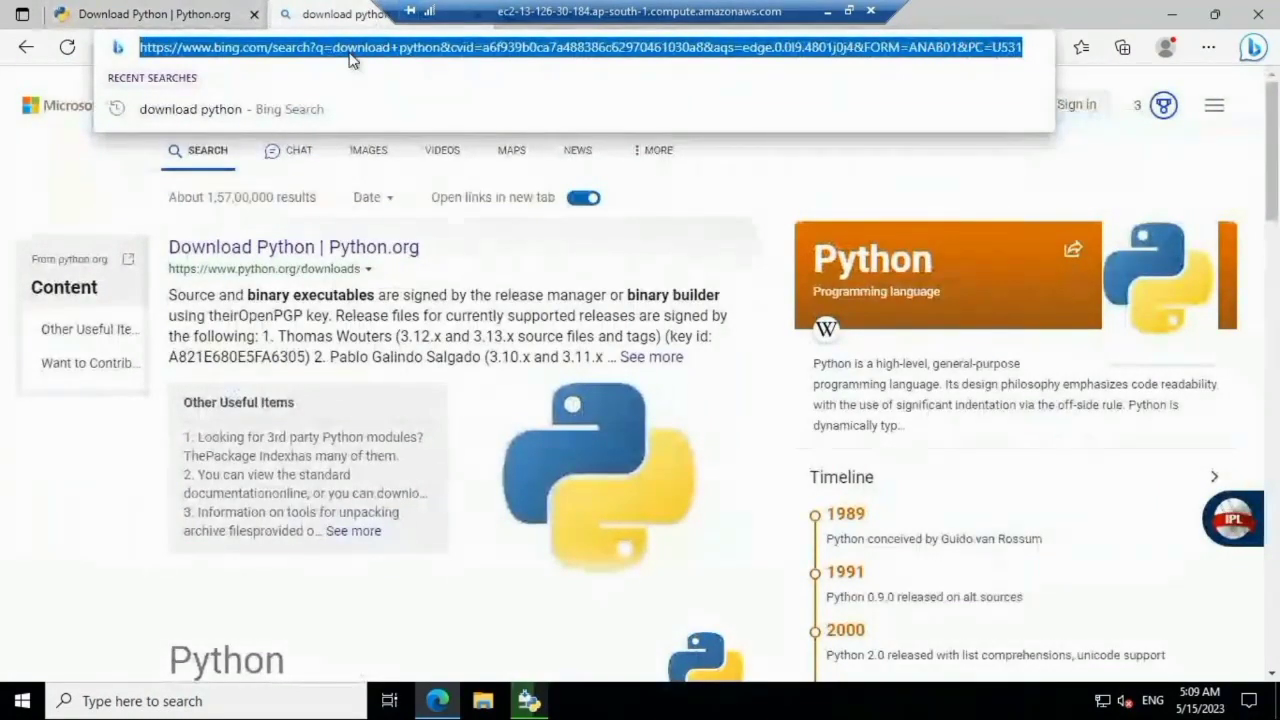
type("inst")
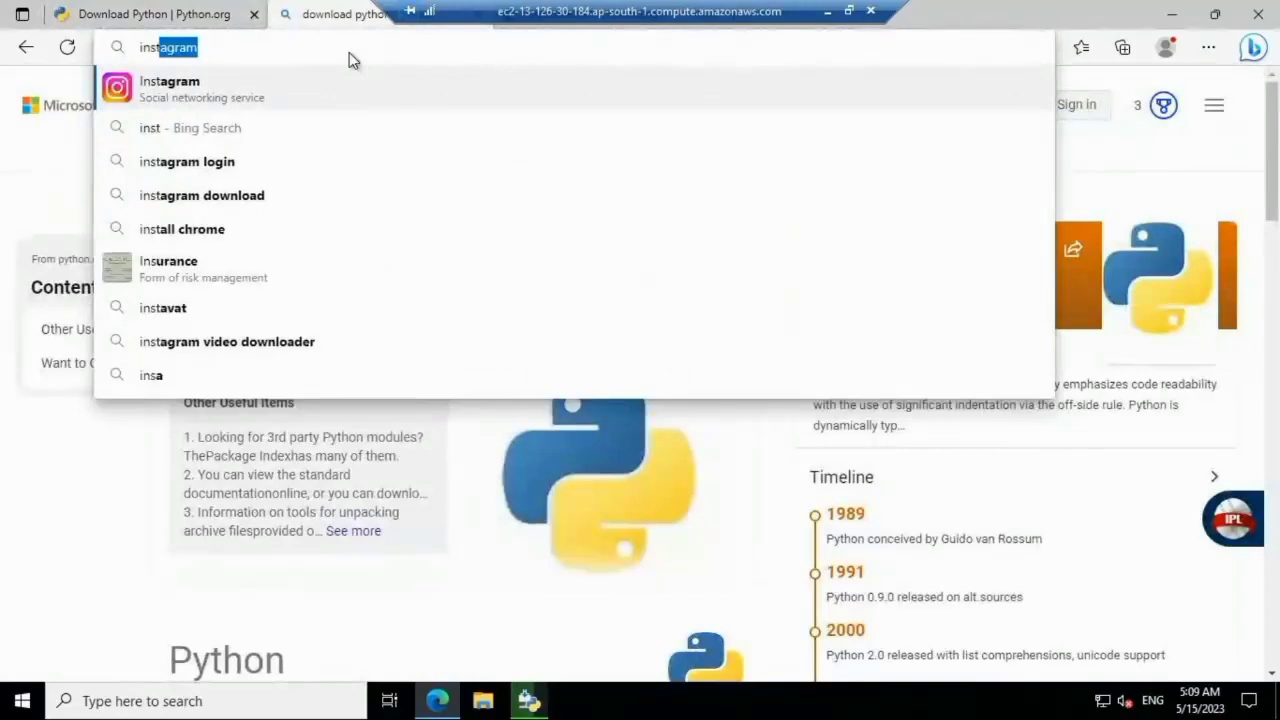
type("all git")
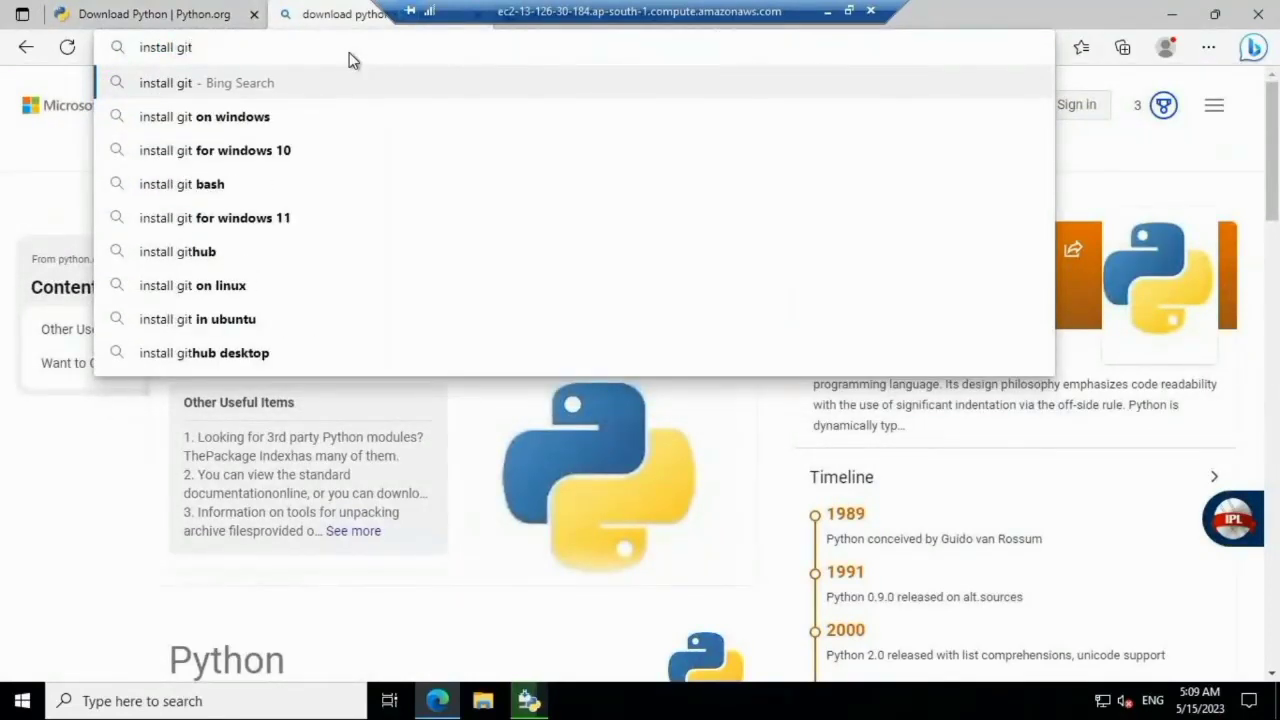
key("Down")
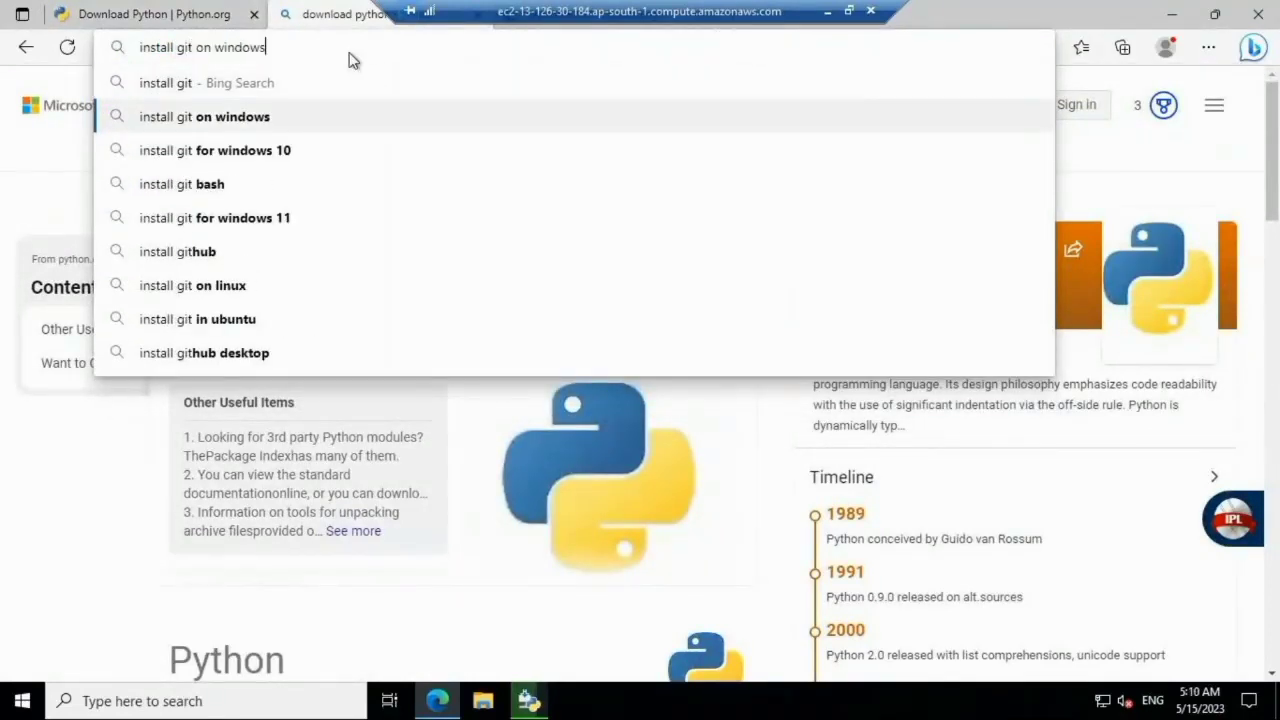
key("Return")
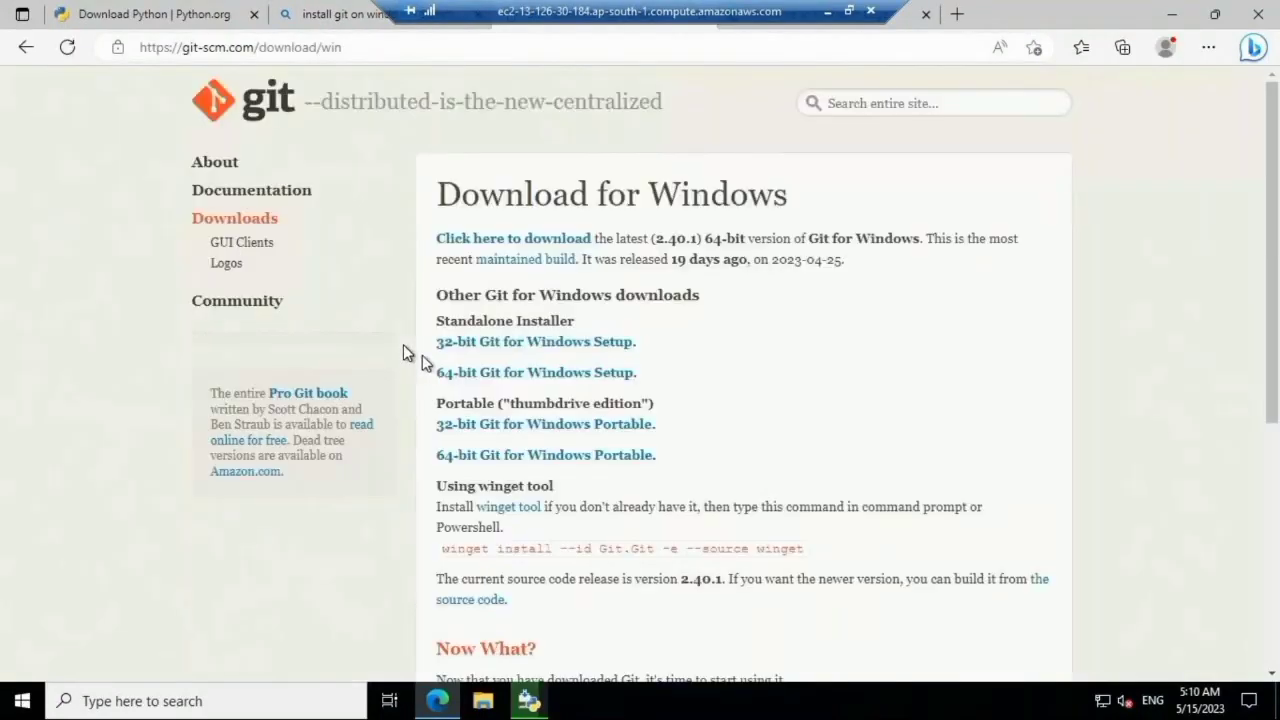
left_click(545, 383)
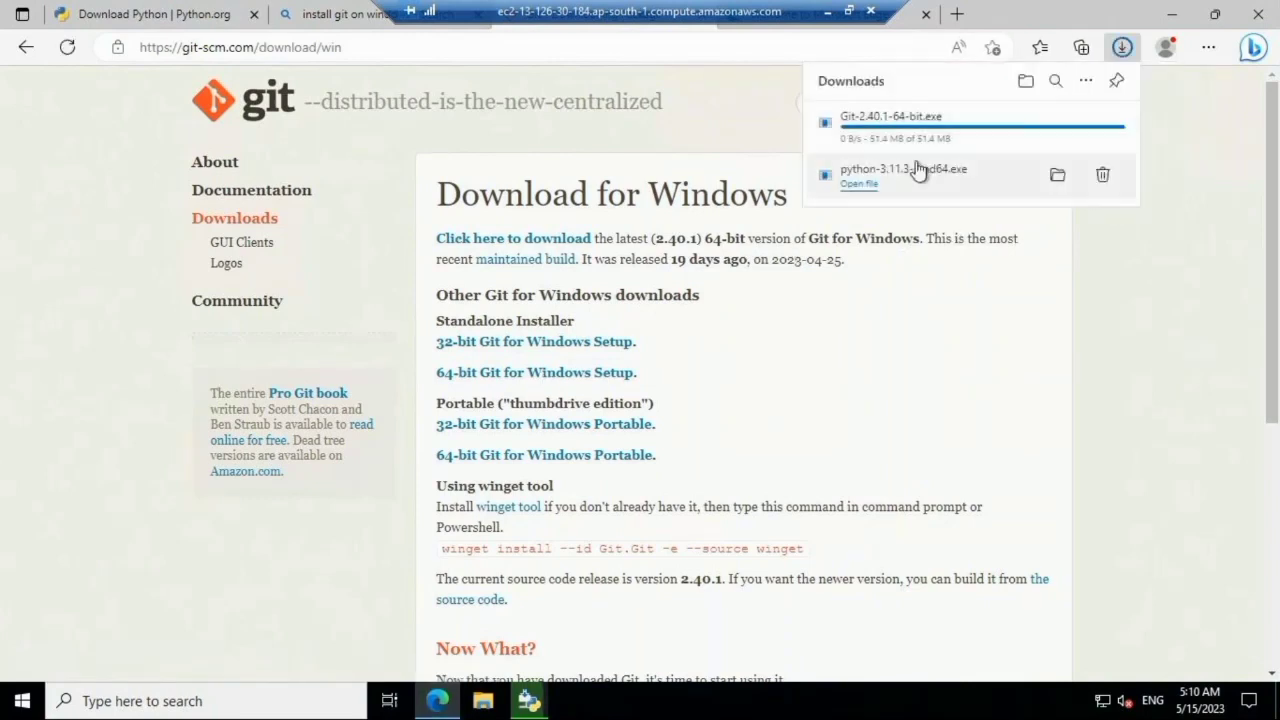
mouse_move(903, 122)
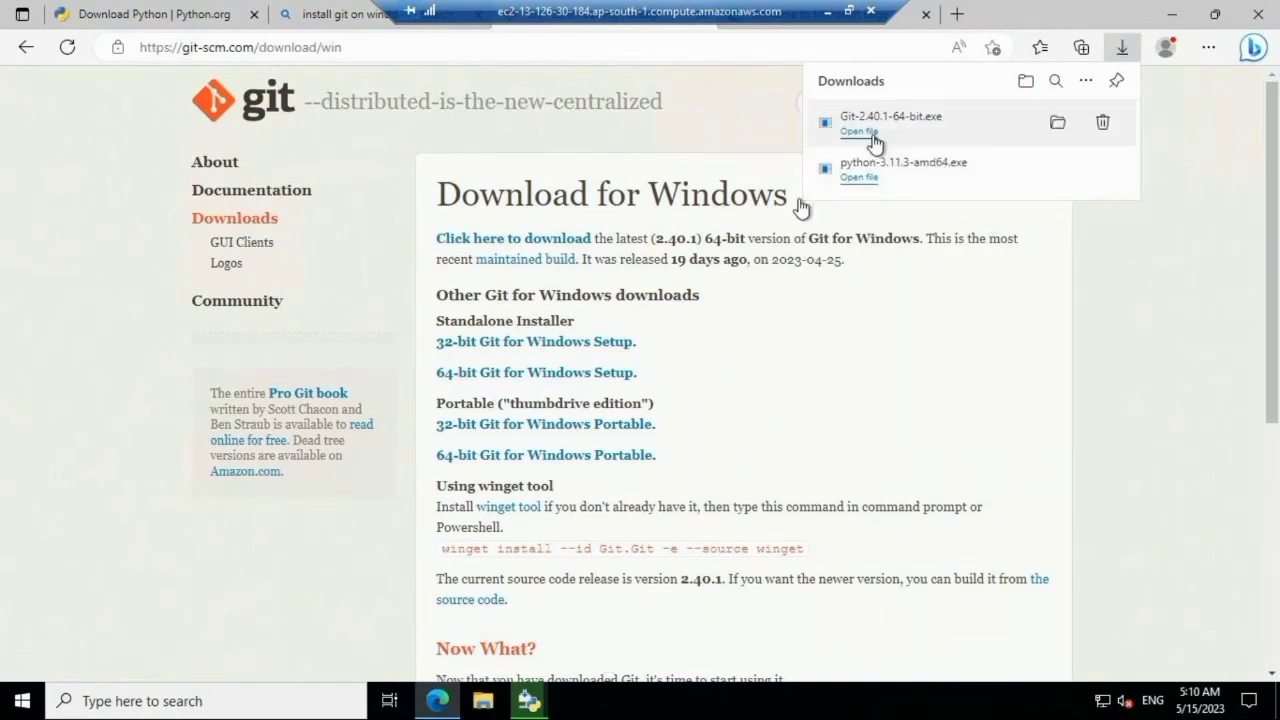
Step: Check the Python installation progress, and run Git-2.40.1-64-bit.exe from the browser's downloads
left_click(529, 700)
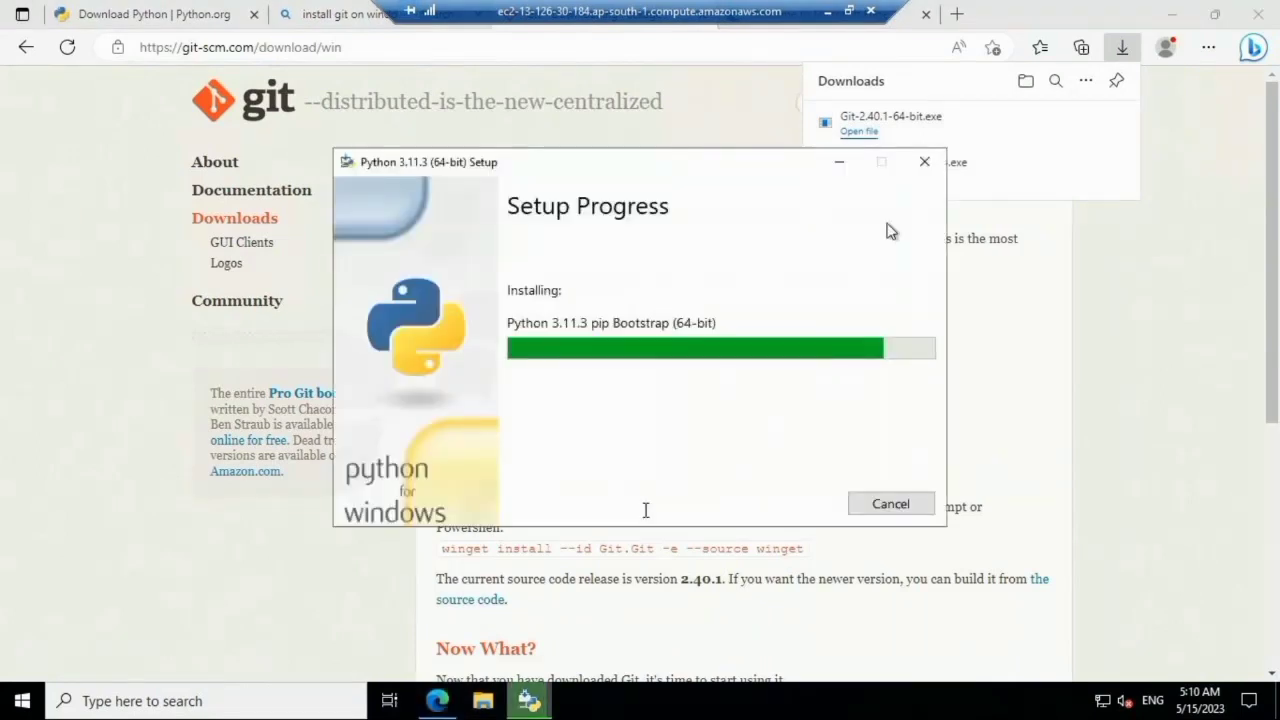
left_click(840, 161)
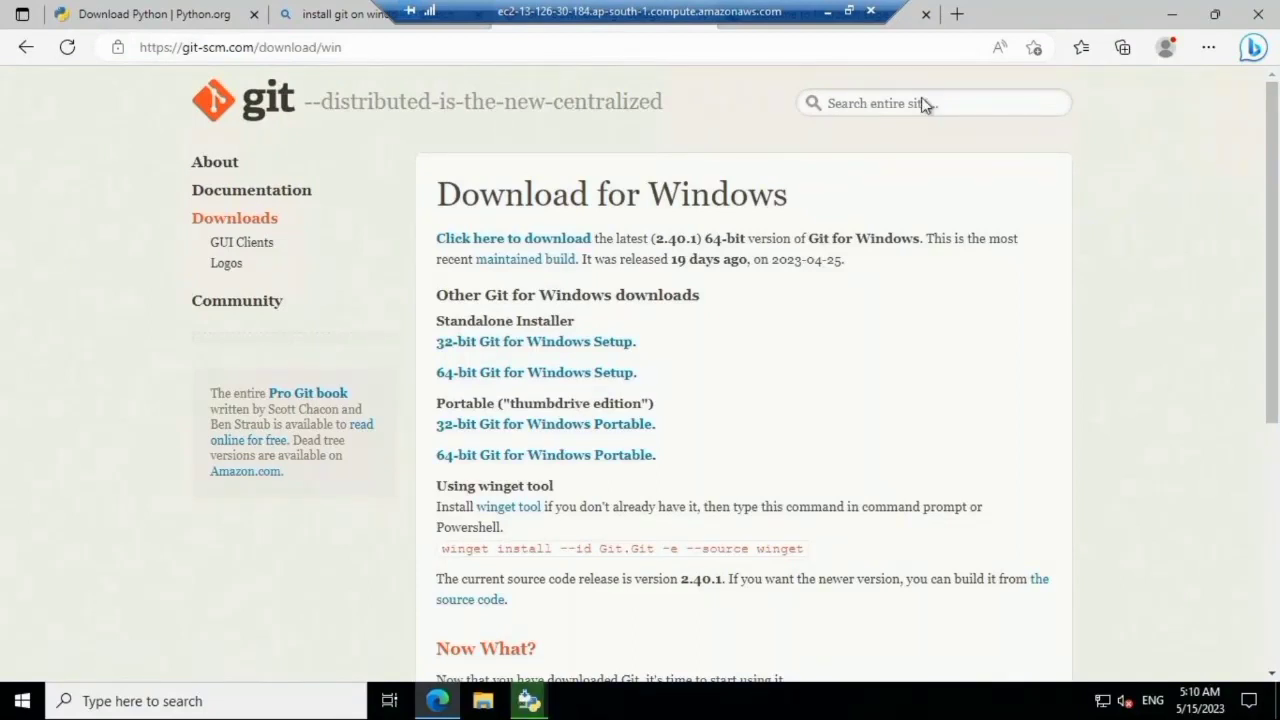
left_click(1207, 47)
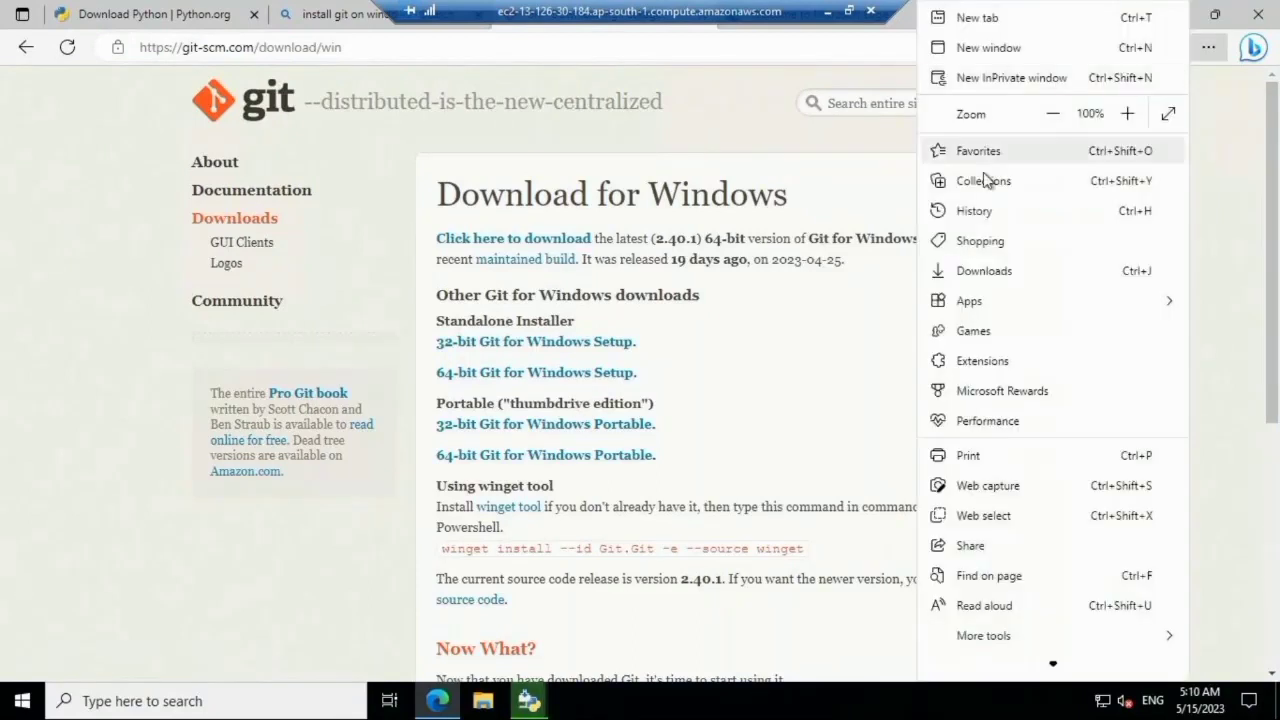
left_click(988, 272)
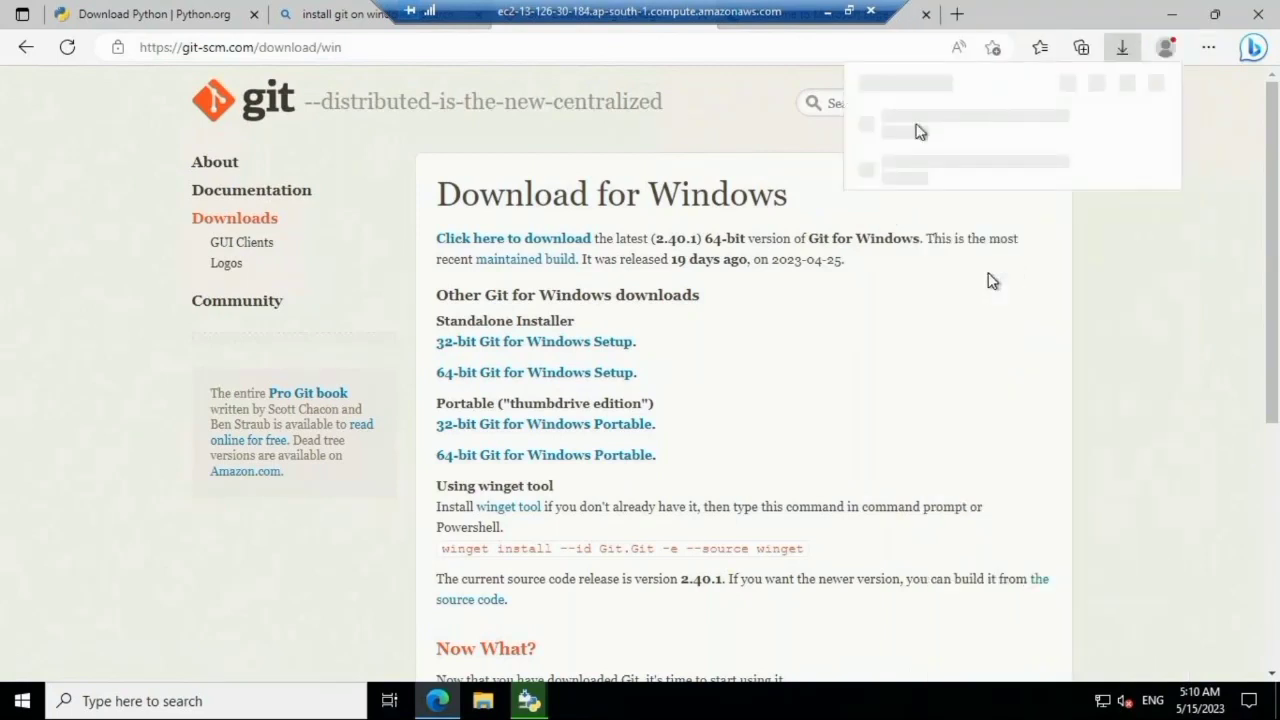
left_click(862, 133)
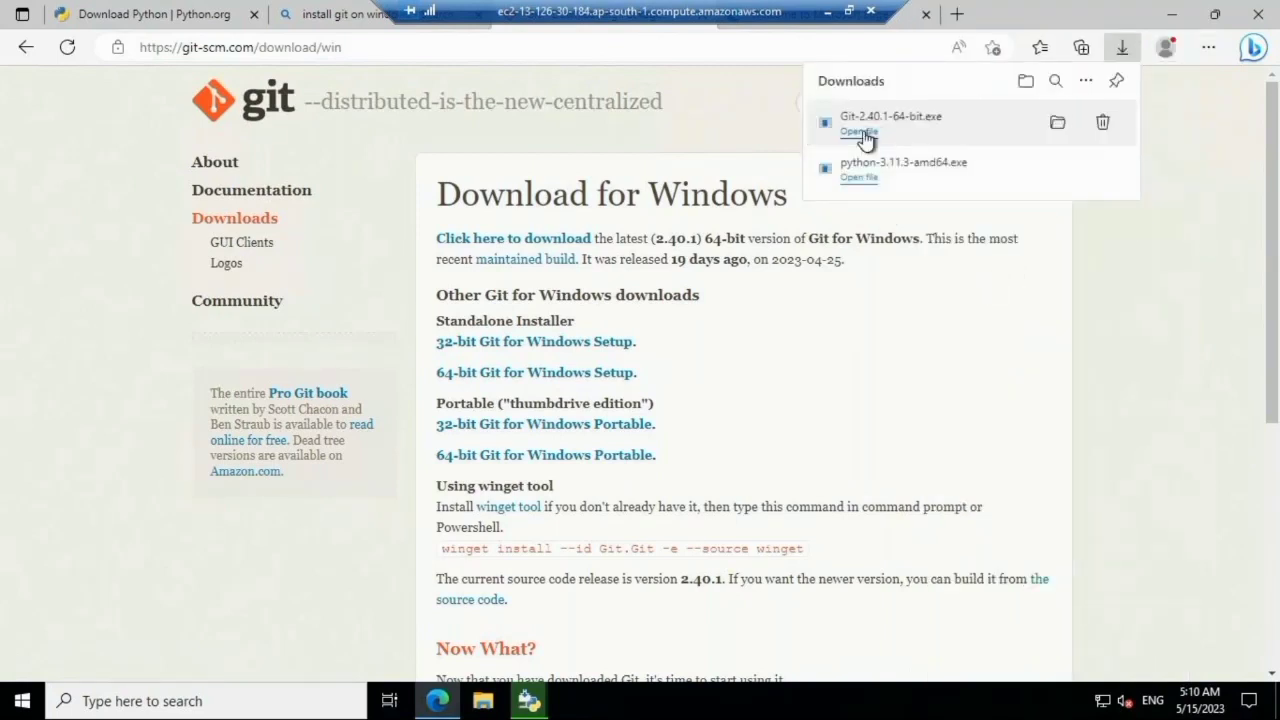
Step: Bring up the Python setup, and minimize the Git setup, Python setup and browser windows to show the desktop
left_click(530, 700)
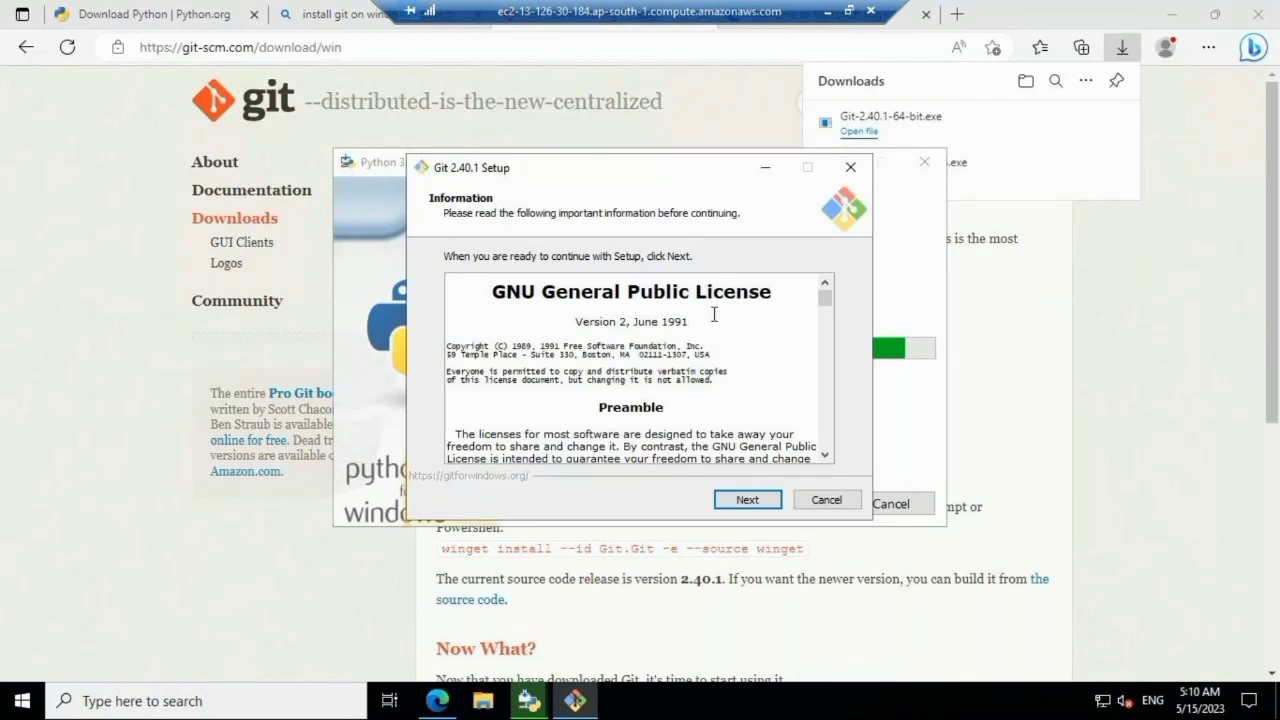
left_click(776, 174)
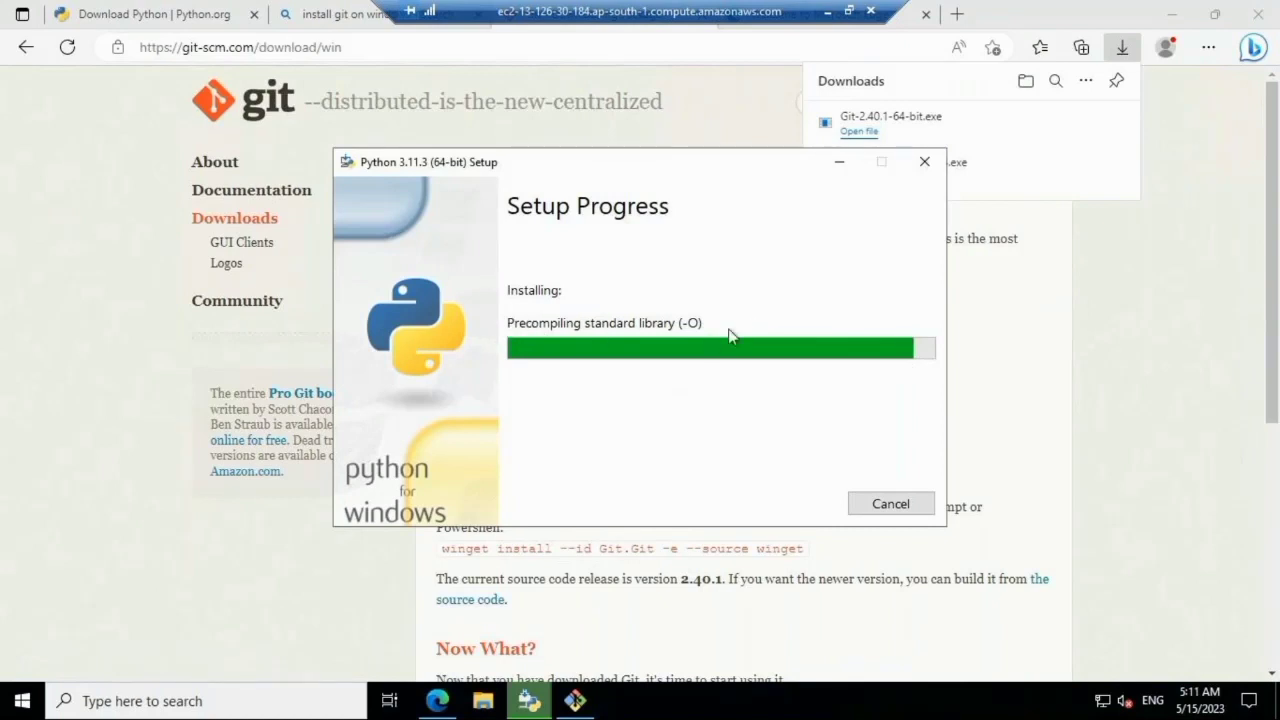
left_click(839, 162)
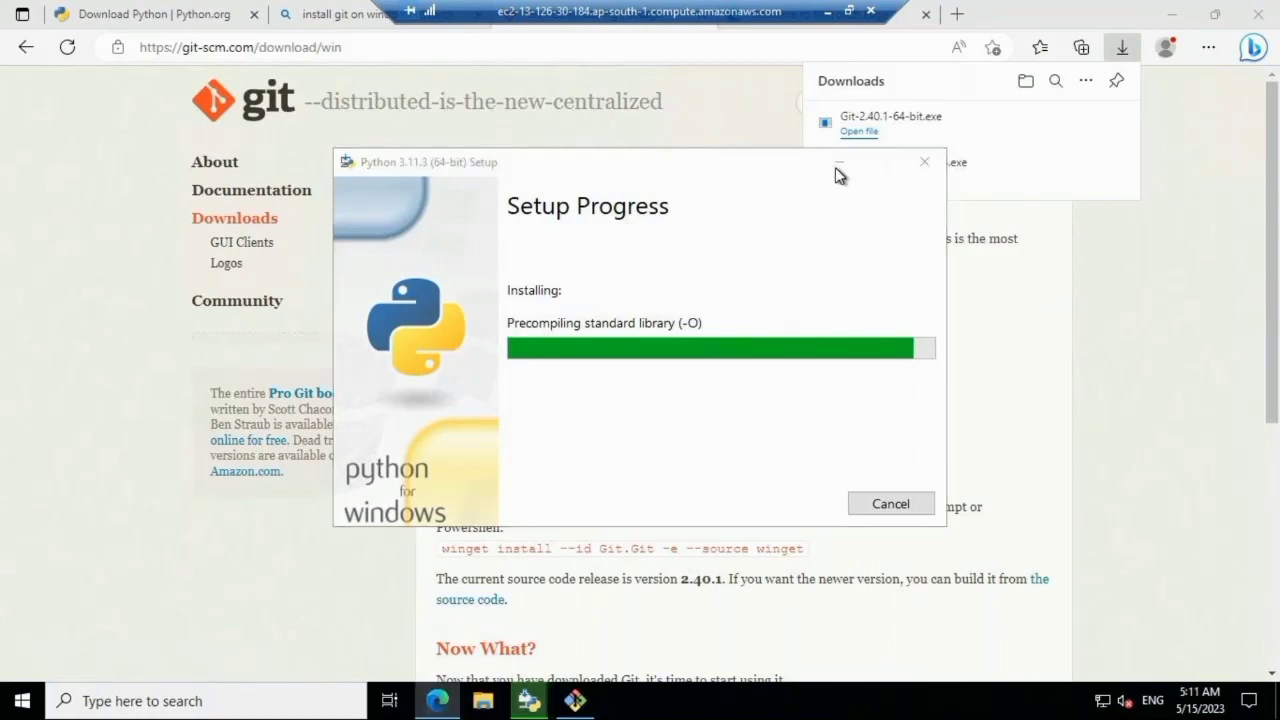
left_click(1171, 14)
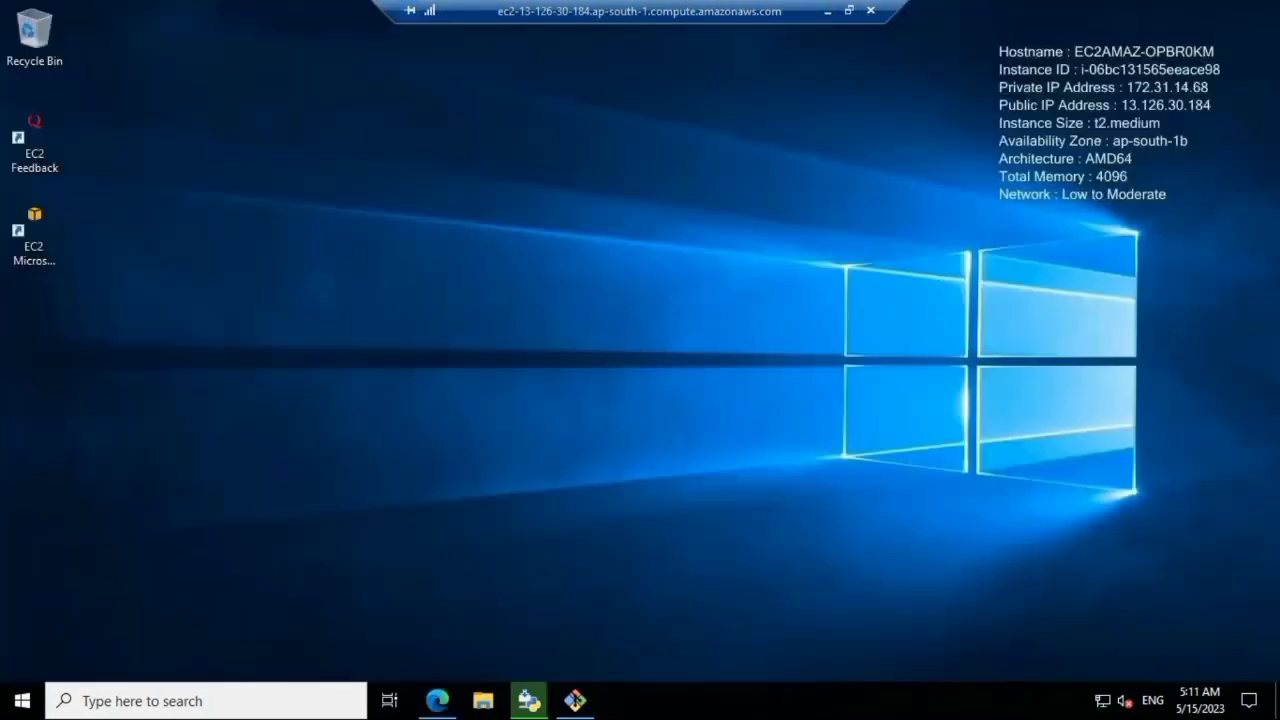
Step: Bring up the Python setup, refresh the desktop while it installs, and close the setup once it is done
right_click(704, 210)
left_click(752, 264)
left_click(529, 700)
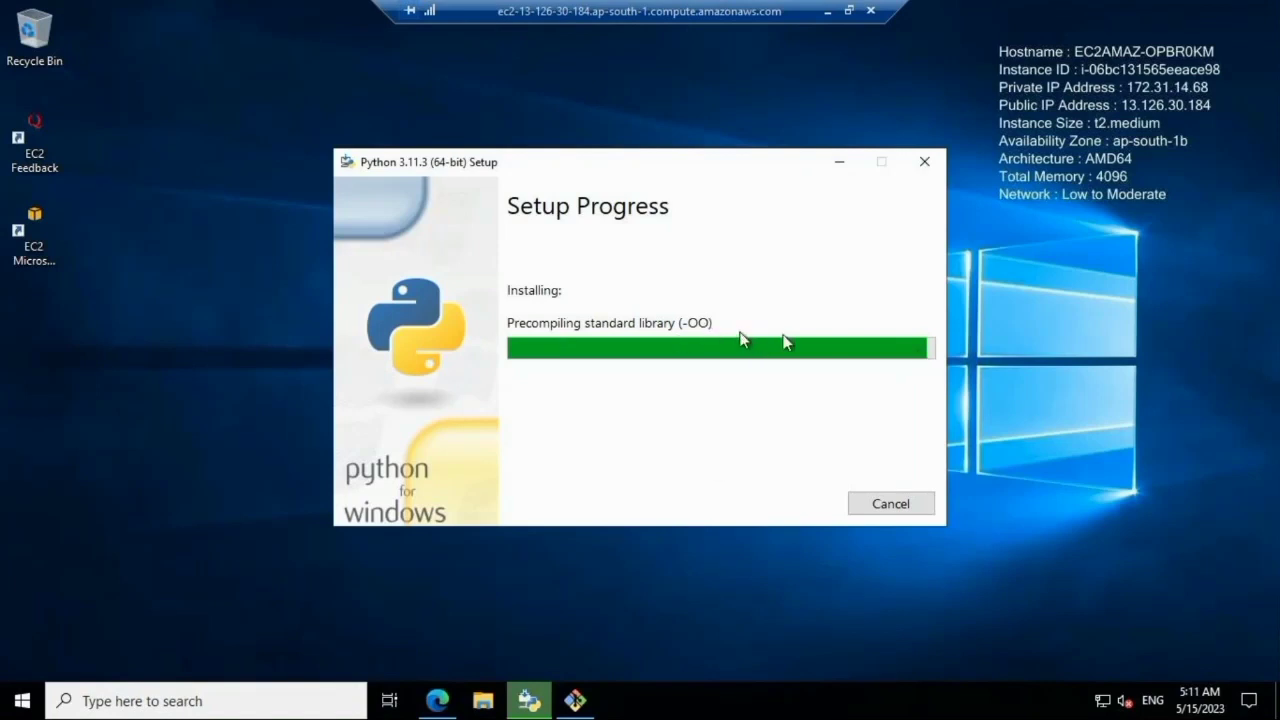
left_click(1102, 302)
right_click(1100, 300)
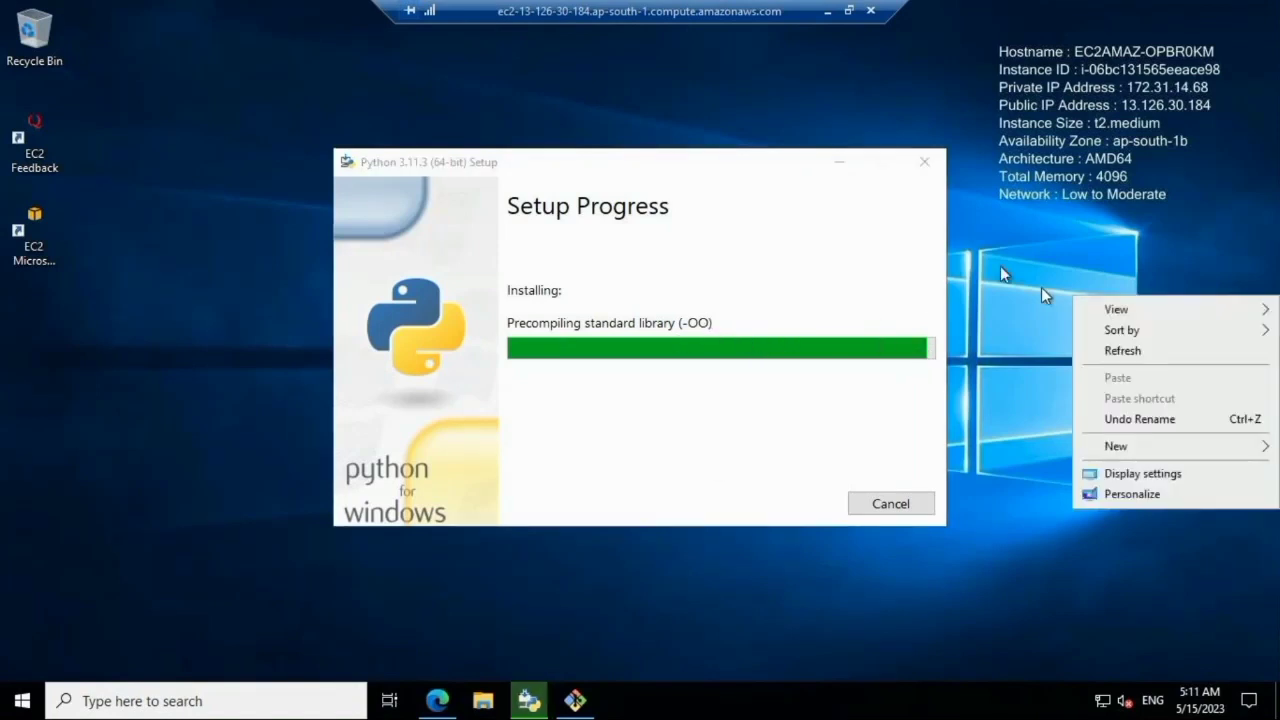
left_click(1131, 351)
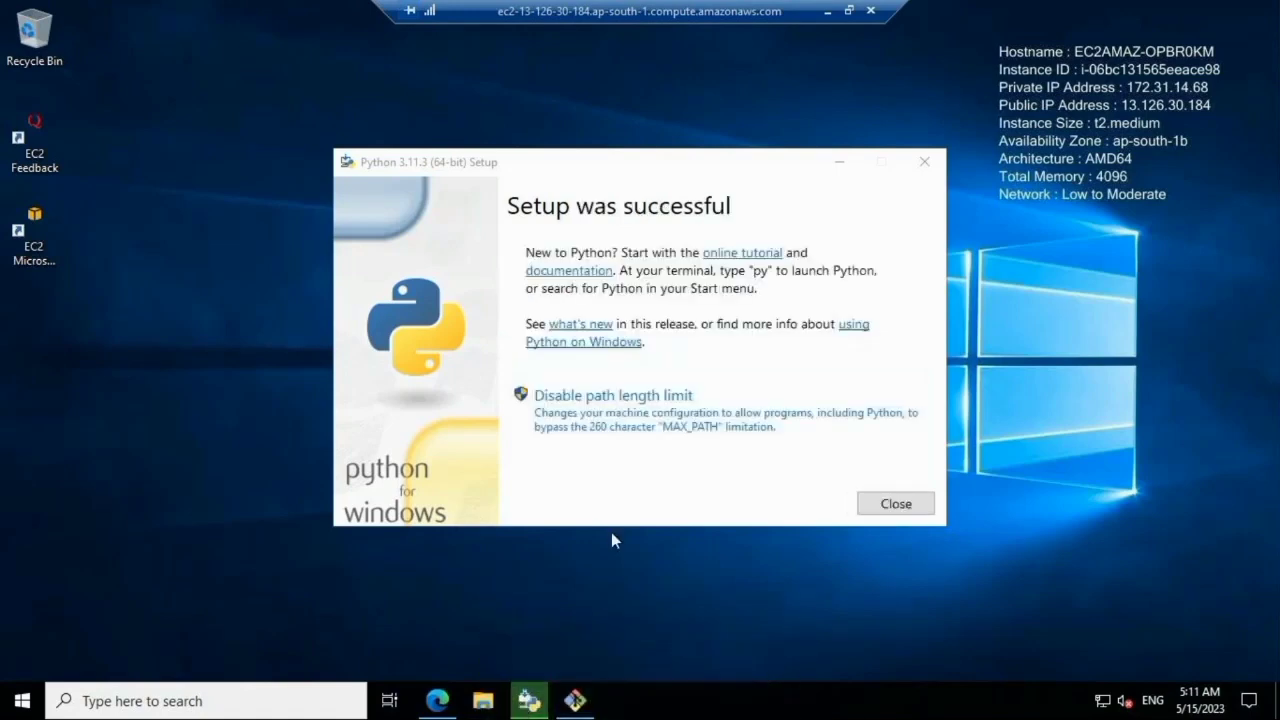
left_click(510, 207)
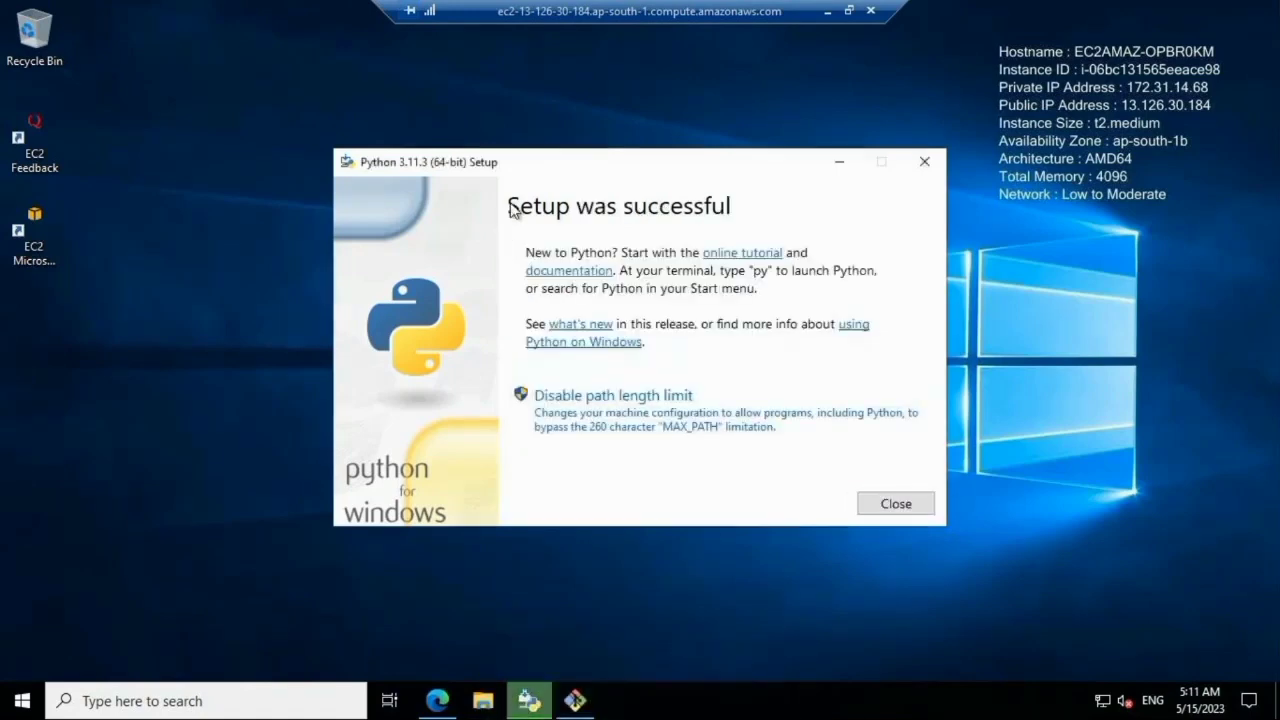
left_click(888, 507)
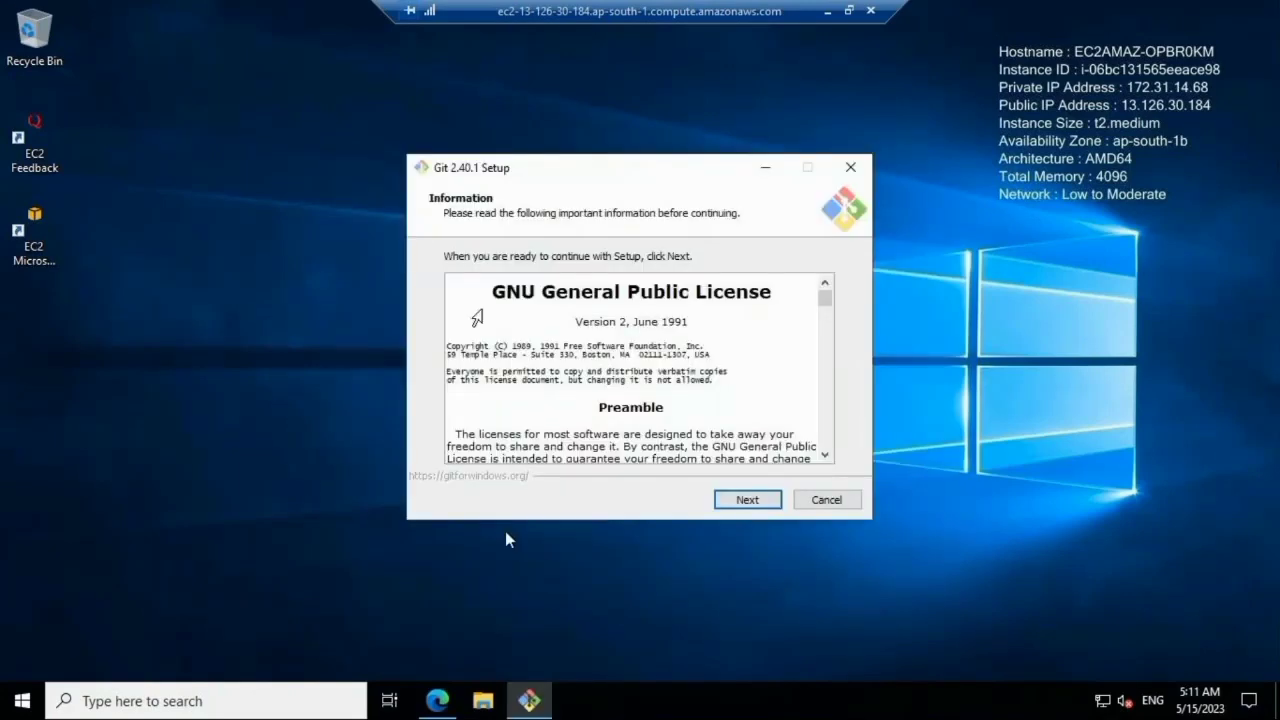
Step: Accept the Git license, the destination C:\Program Files\Git and all default setup options, and start installing Git
left_click(756, 505)
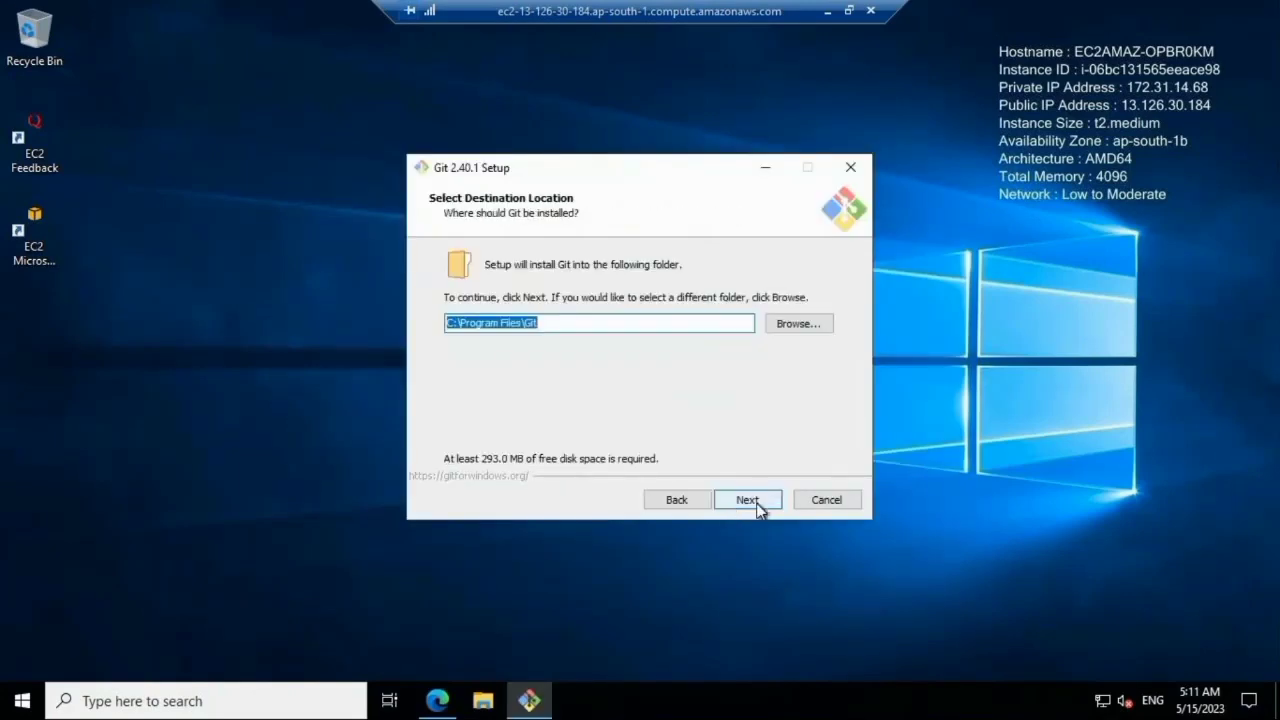
left_click(747, 500)
left_click(747, 500)
left_click(747, 500)
left_click(747, 500)
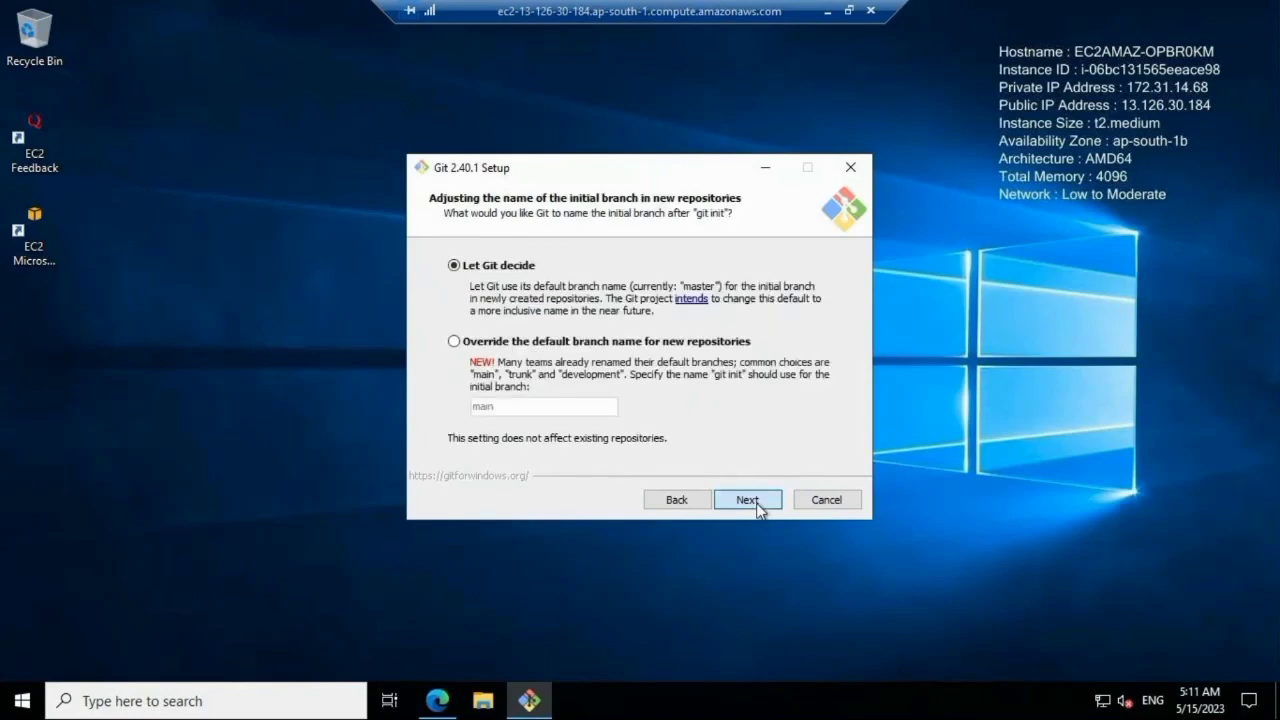
left_click(747, 500)
left_click(747, 500)
left_click(747, 500)
left_click(748, 500)
left_click(748, 500)
left_click(748, 500)
left_click(748, 500)
left_click(748, 500)
left_click(748, 500)
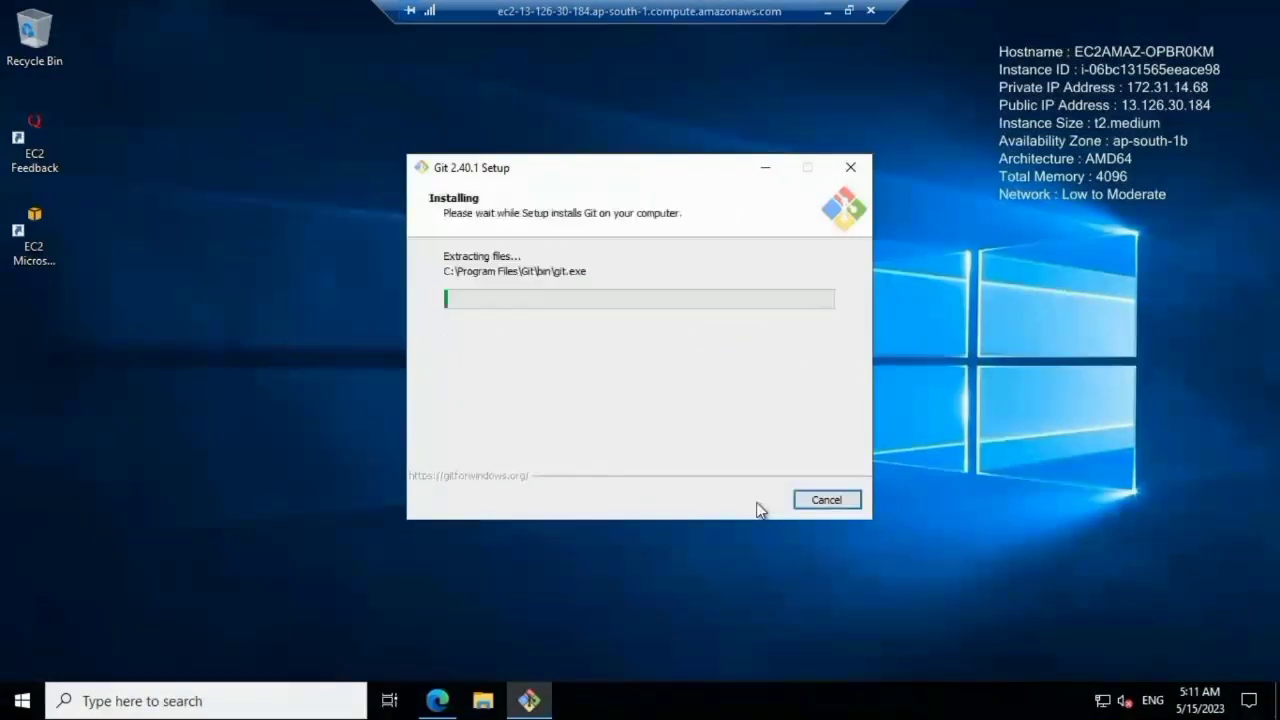
Step: Minimize the Git setup, refresh the desktop, and search Windows for "server" to launch Server Manager
left_click(765, 167)
right_click(606, 178)
left_click(645, 231)
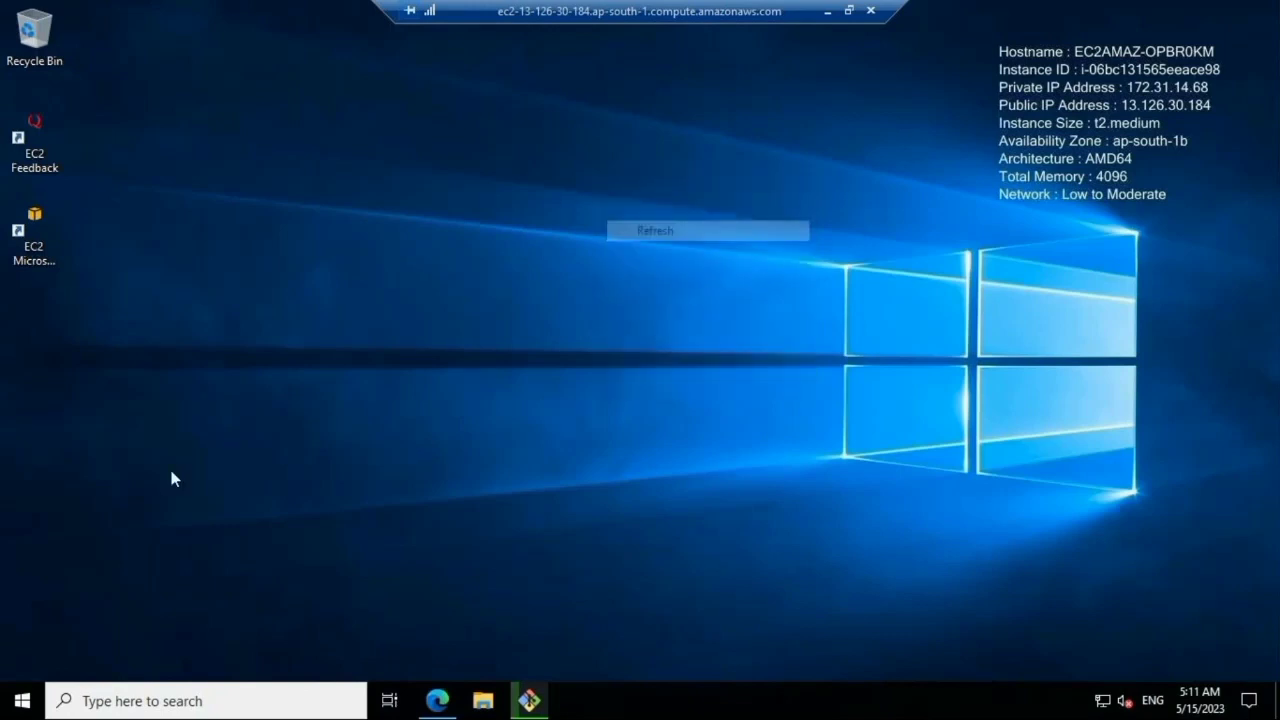
left_click(92, 703)
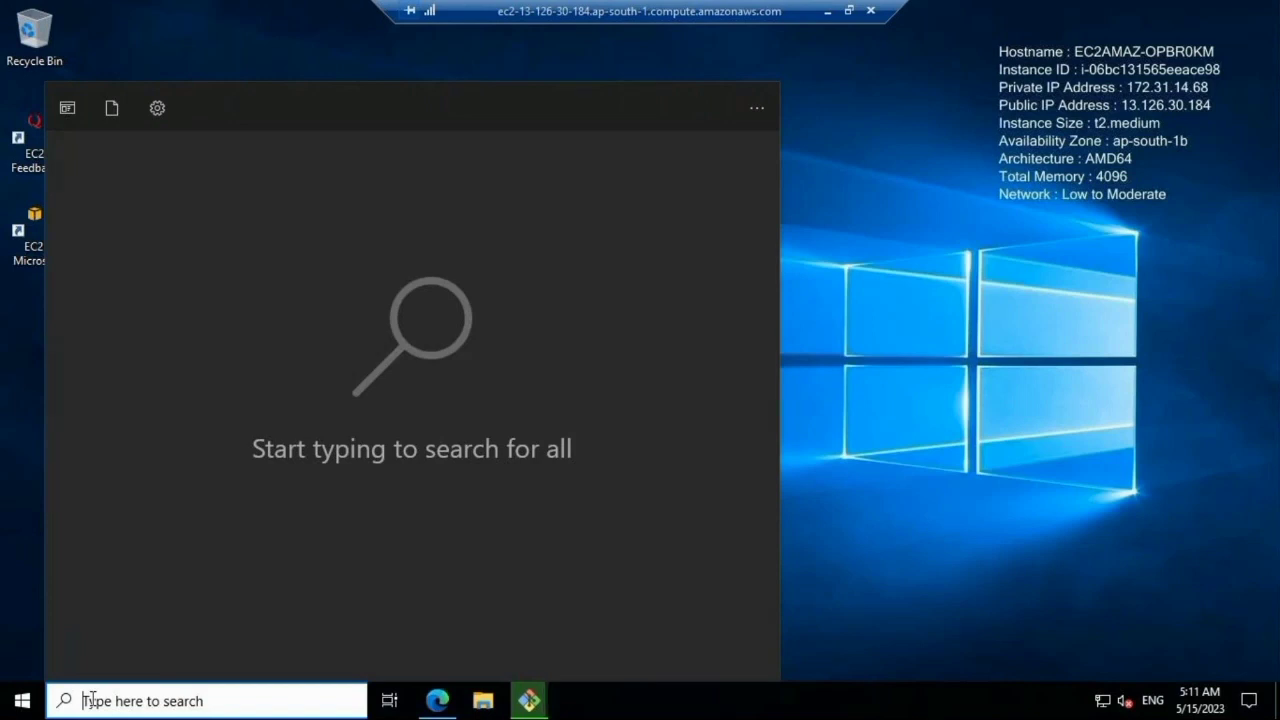
type("w")
key("BackSpace")
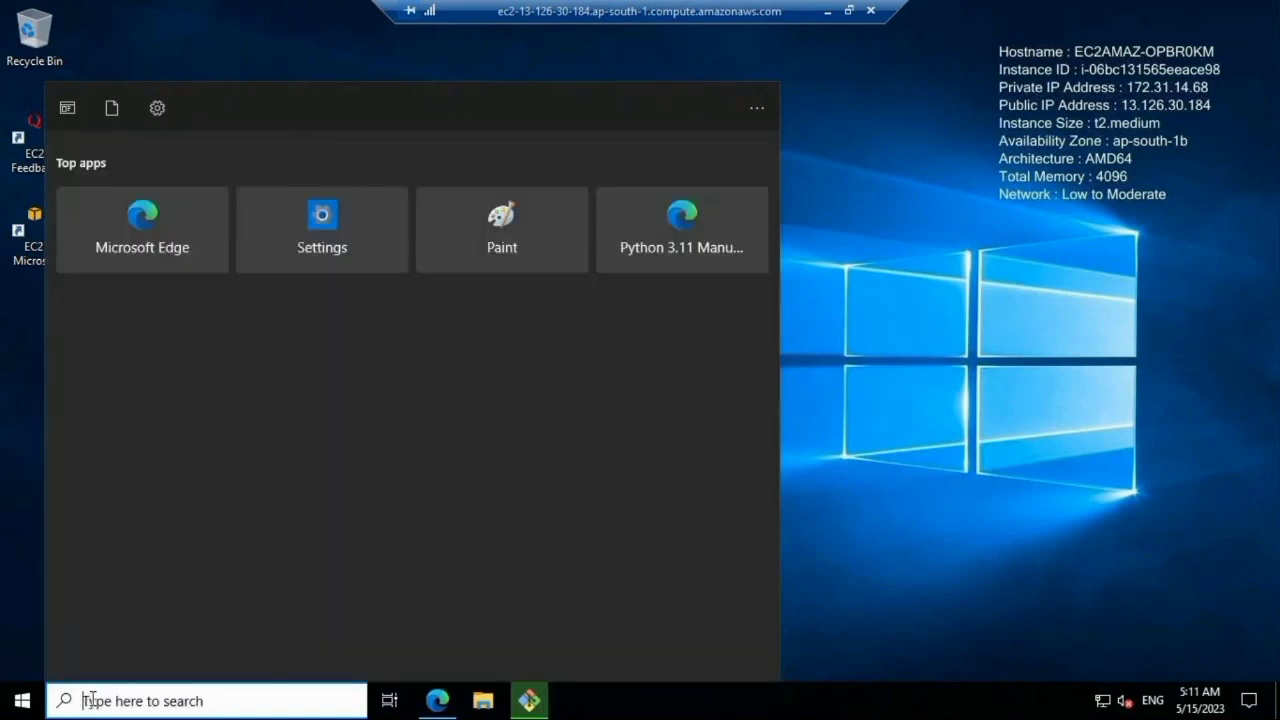
type("se")
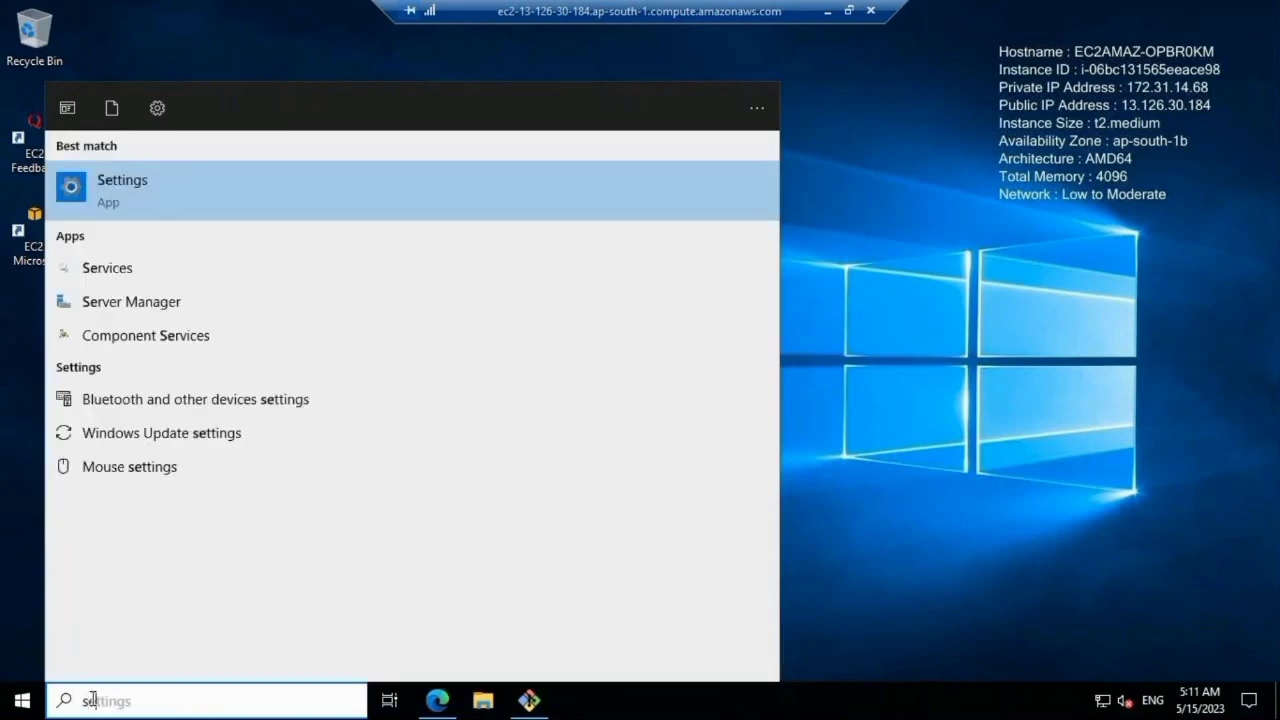
key("BackSpace")
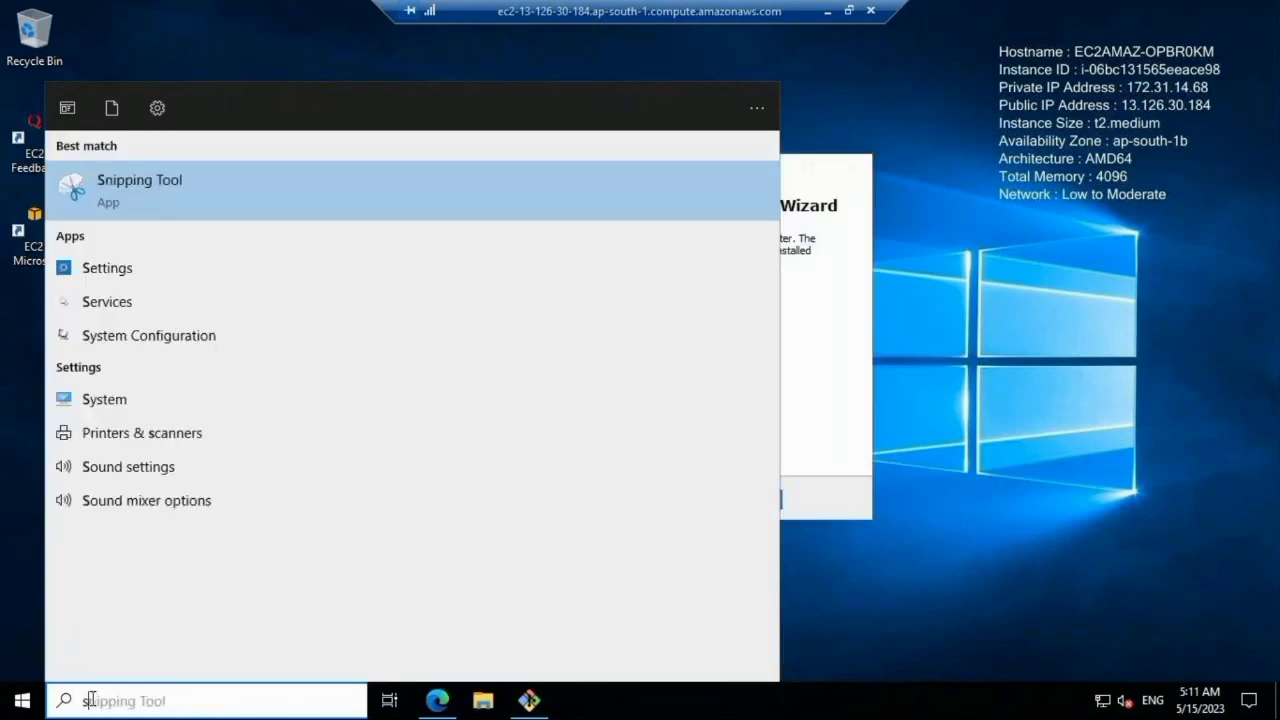
type("erver")
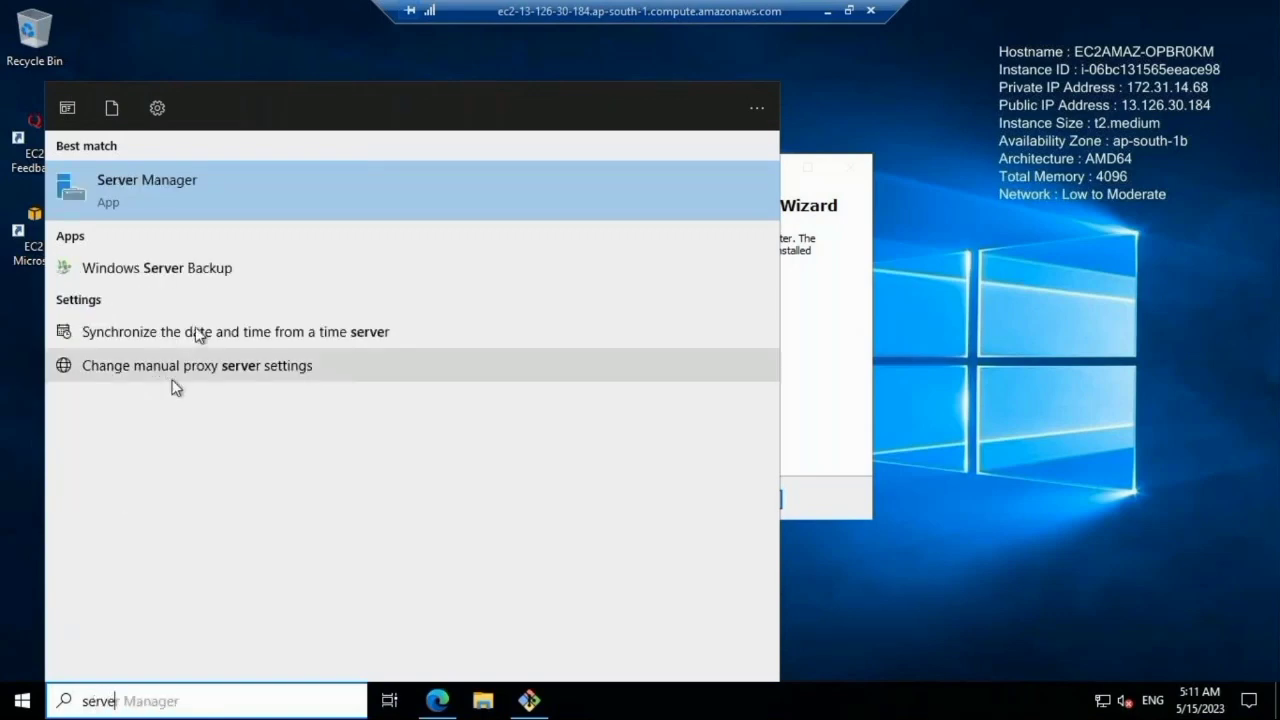
left_click(263, 199)
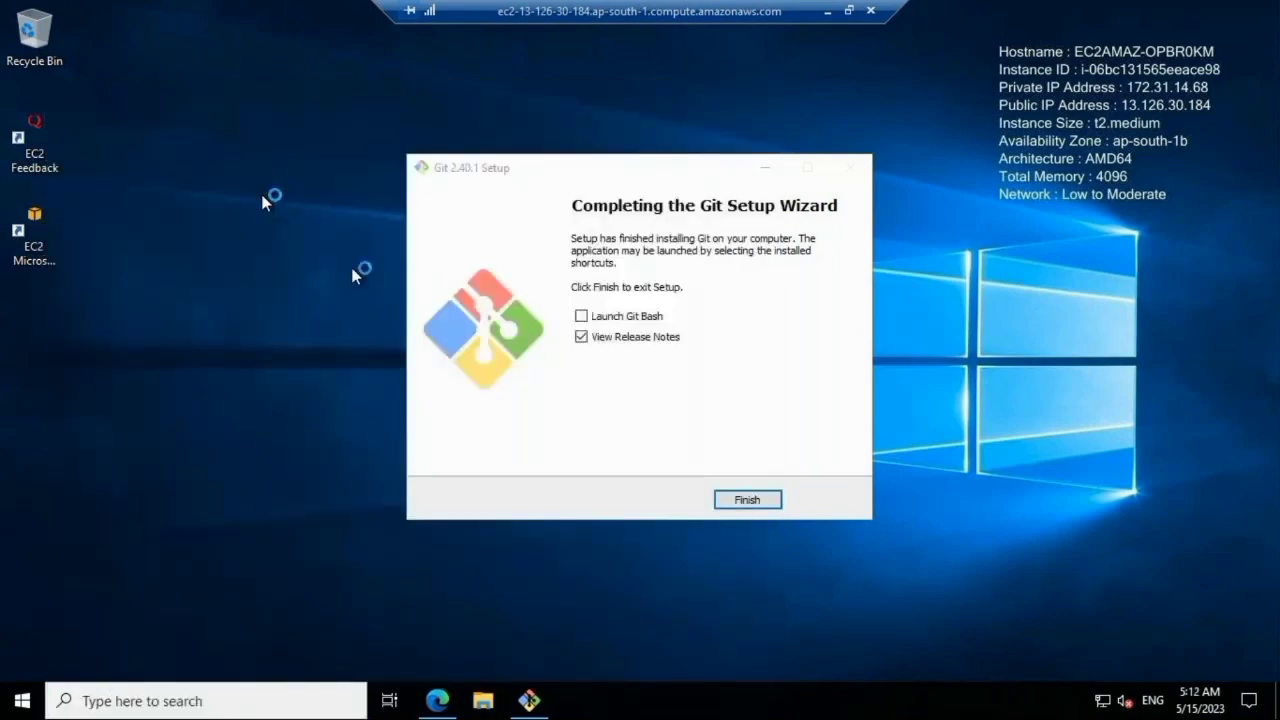
Step: Finish the Git setup, switch to Server Manager, and dismiss its Windows Admin Center and Azure Arc notice
left_click(752, 501)
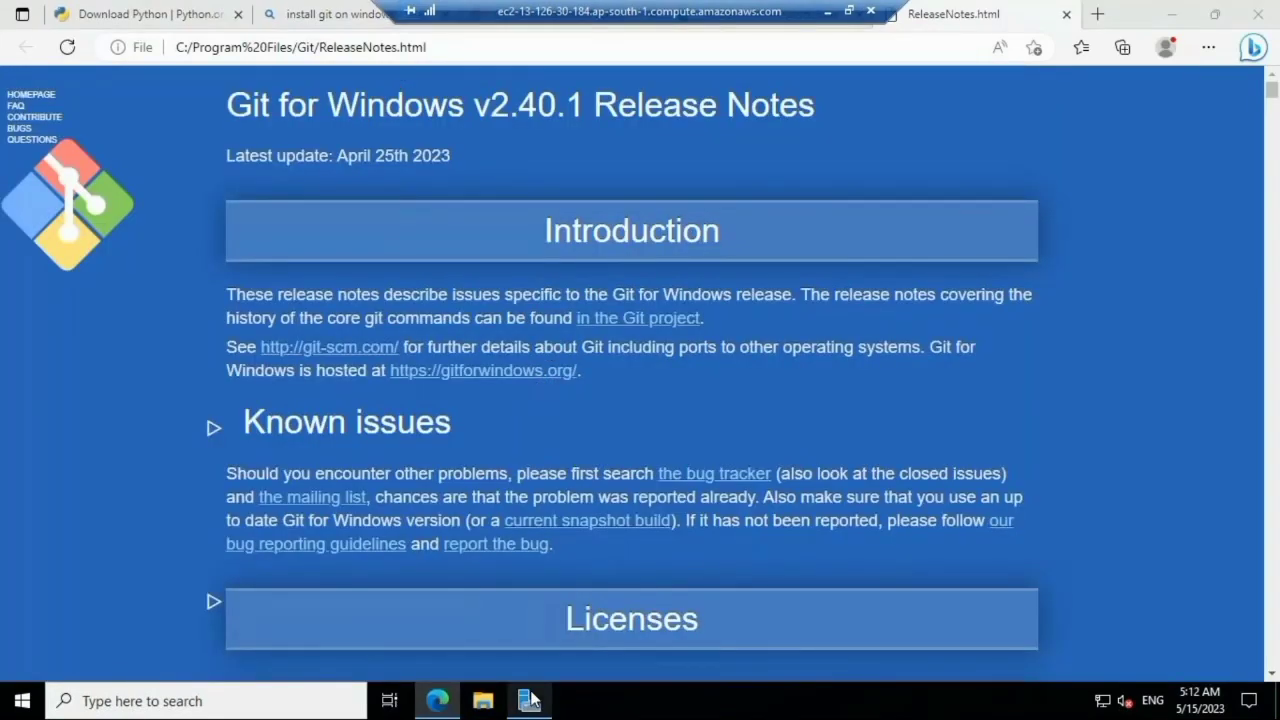
left_click(530, 701)
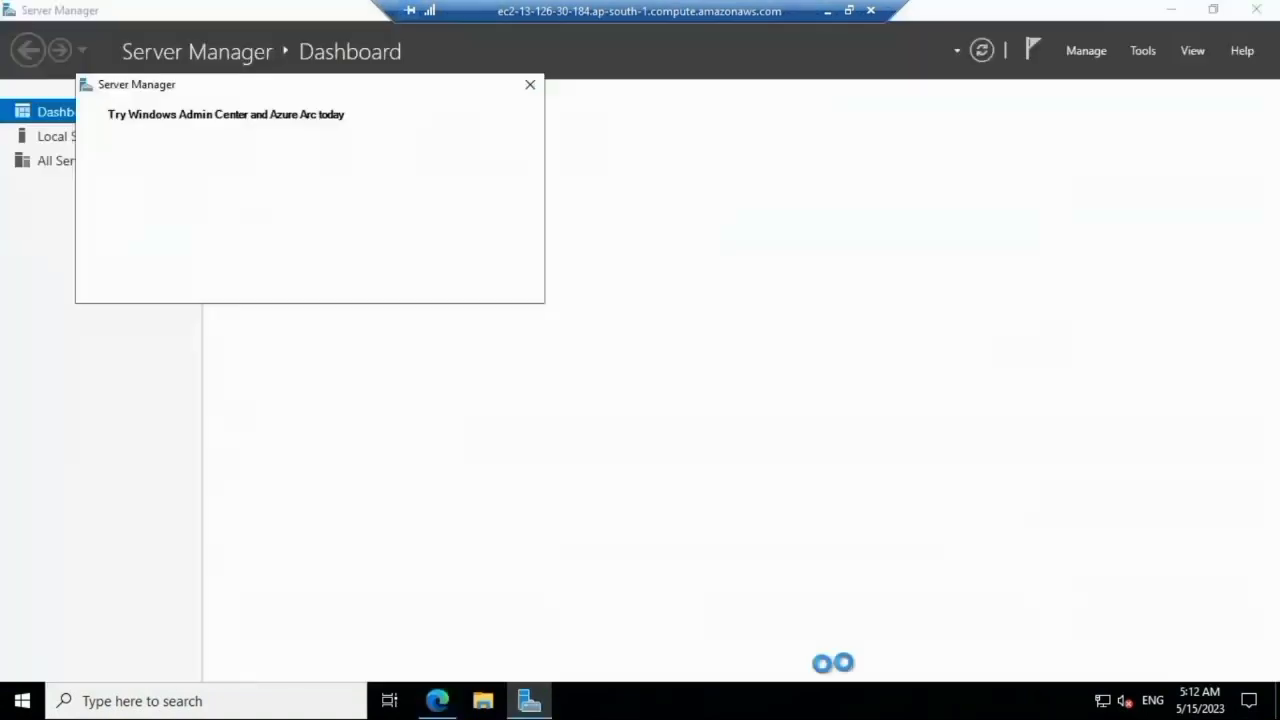
left_click(530, 85)
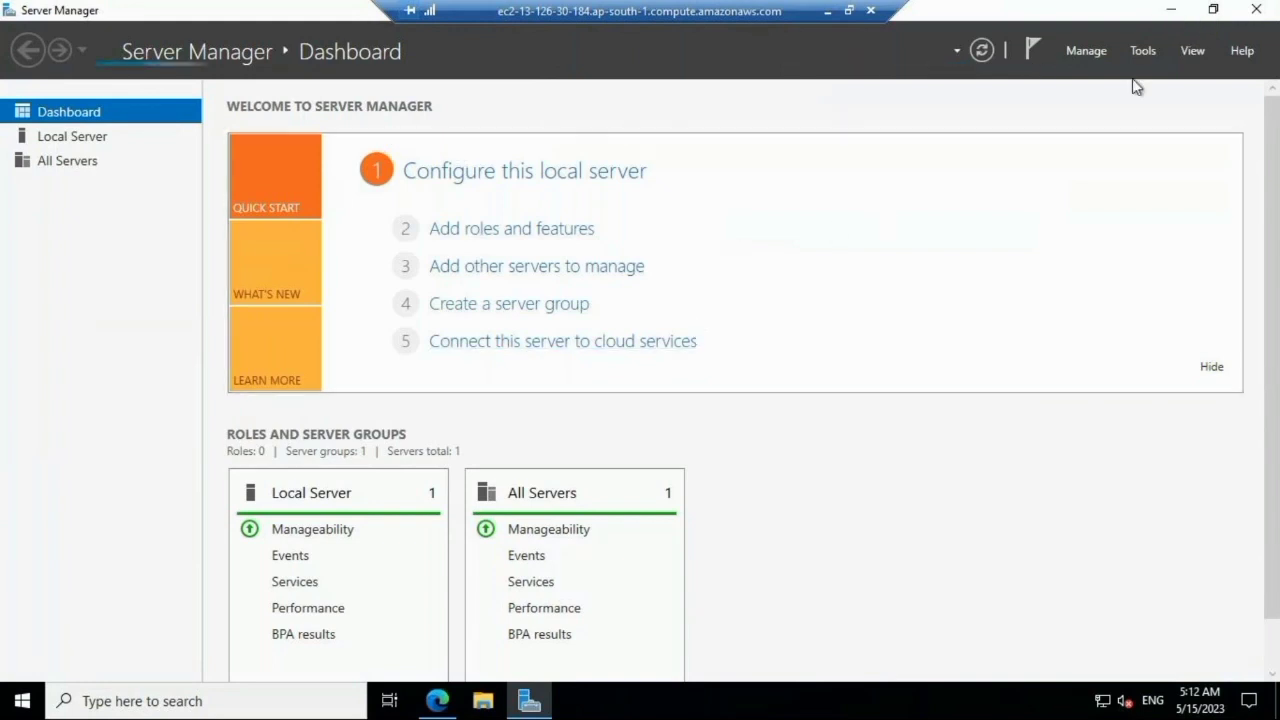
left_click(1210, 10)
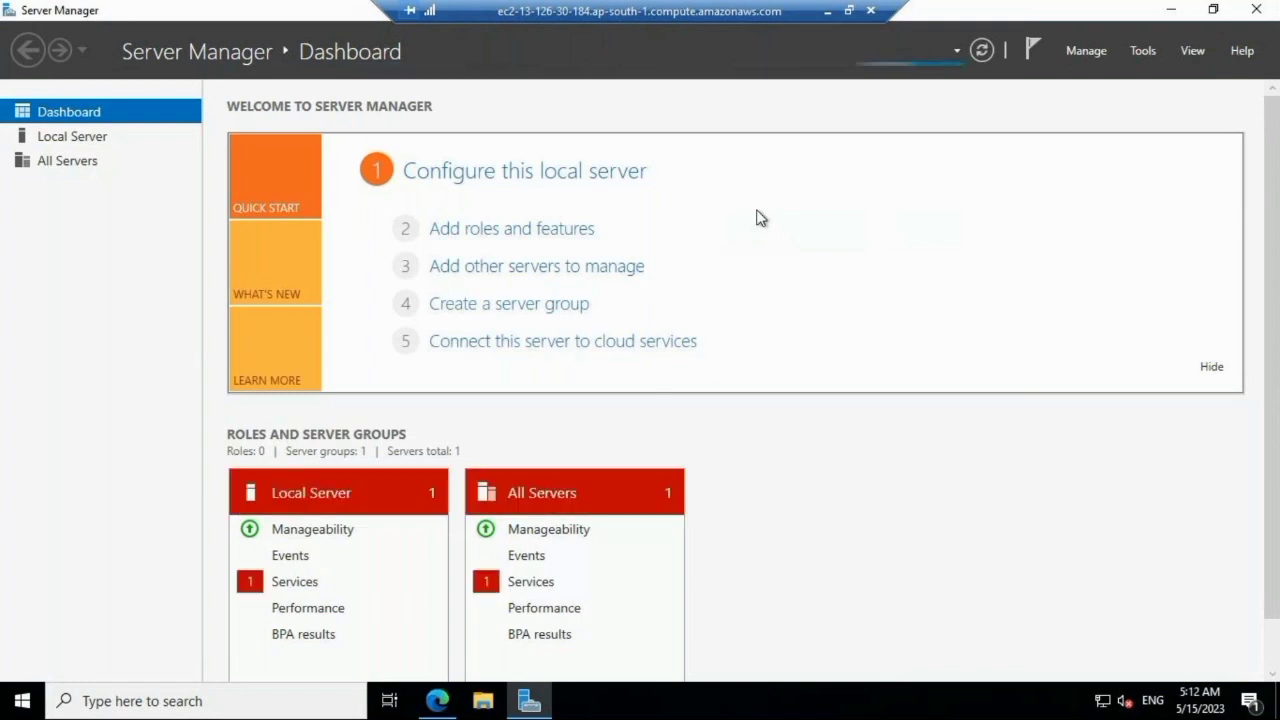
scroll(1278, 232, "down", 2)
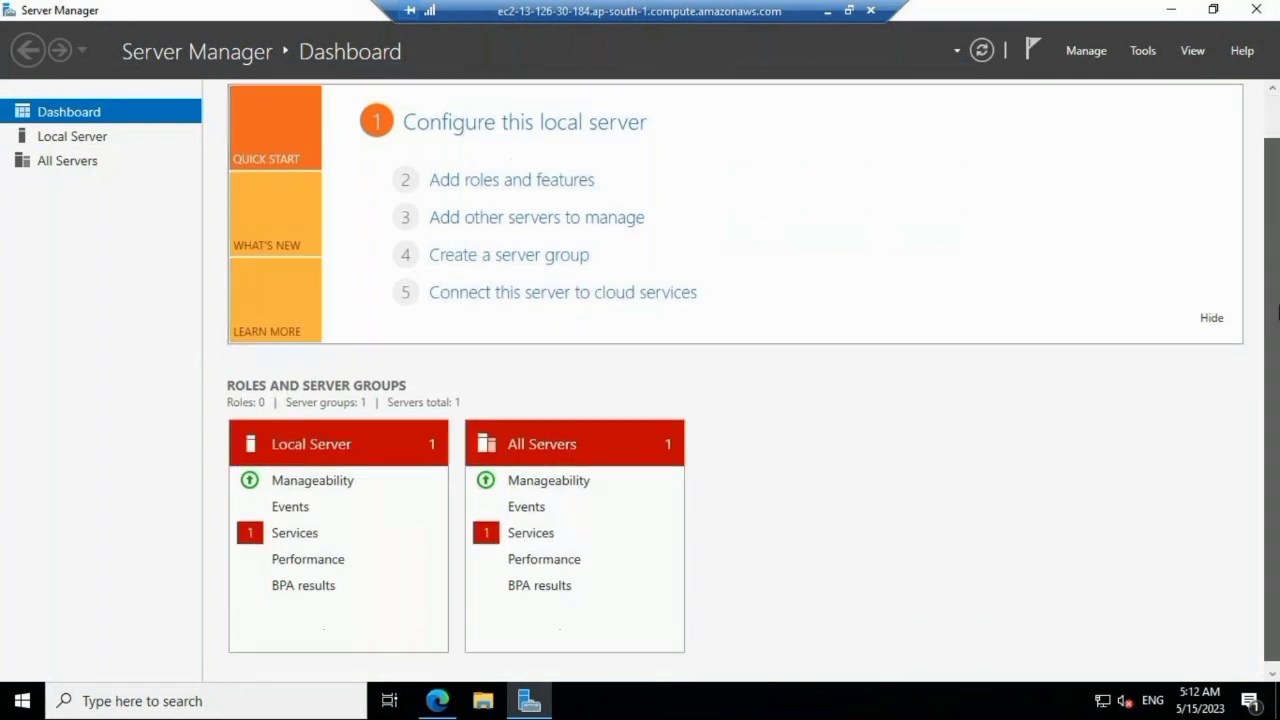
scroll(925, 134, "up", 2)
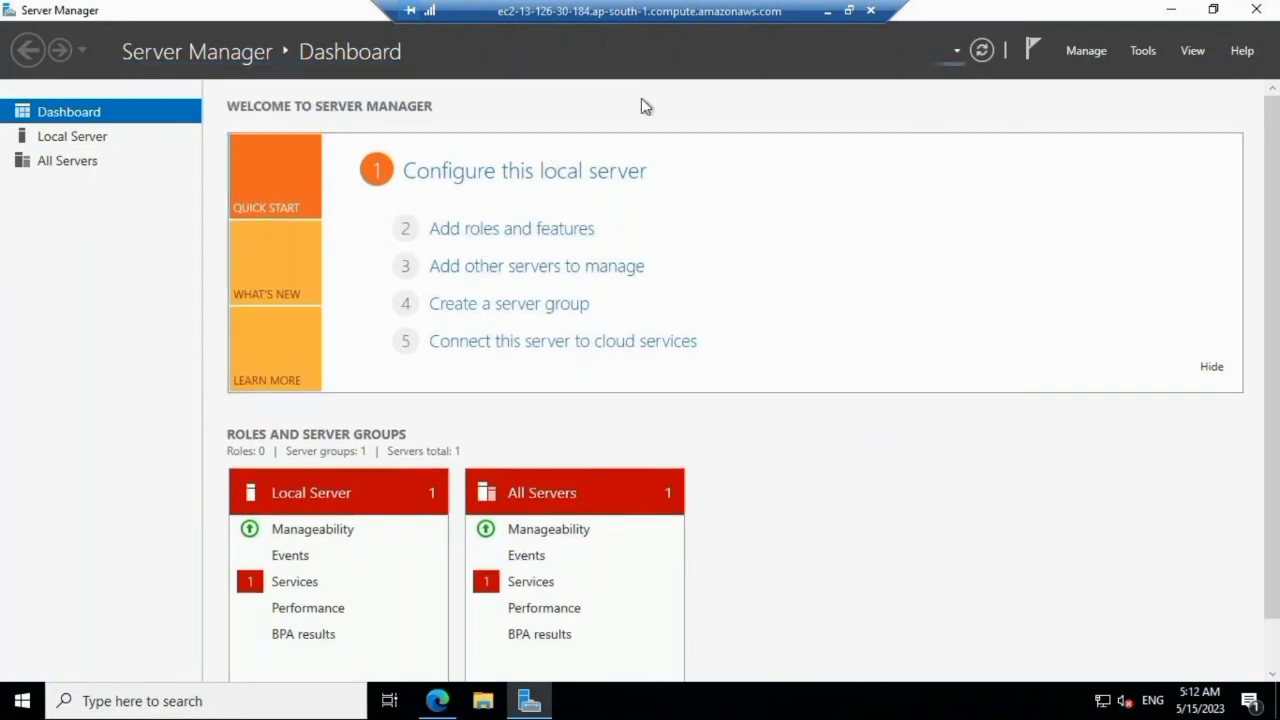
left_click(1143, 52)
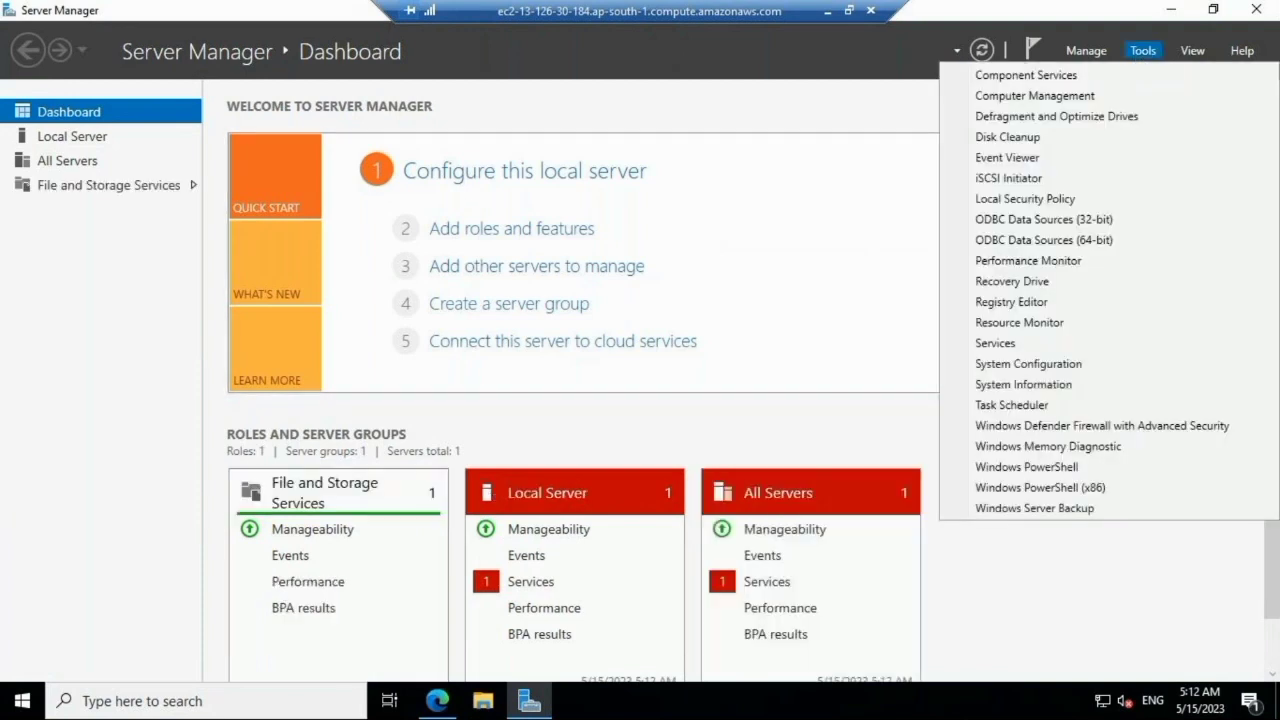
left_click(829, 94)
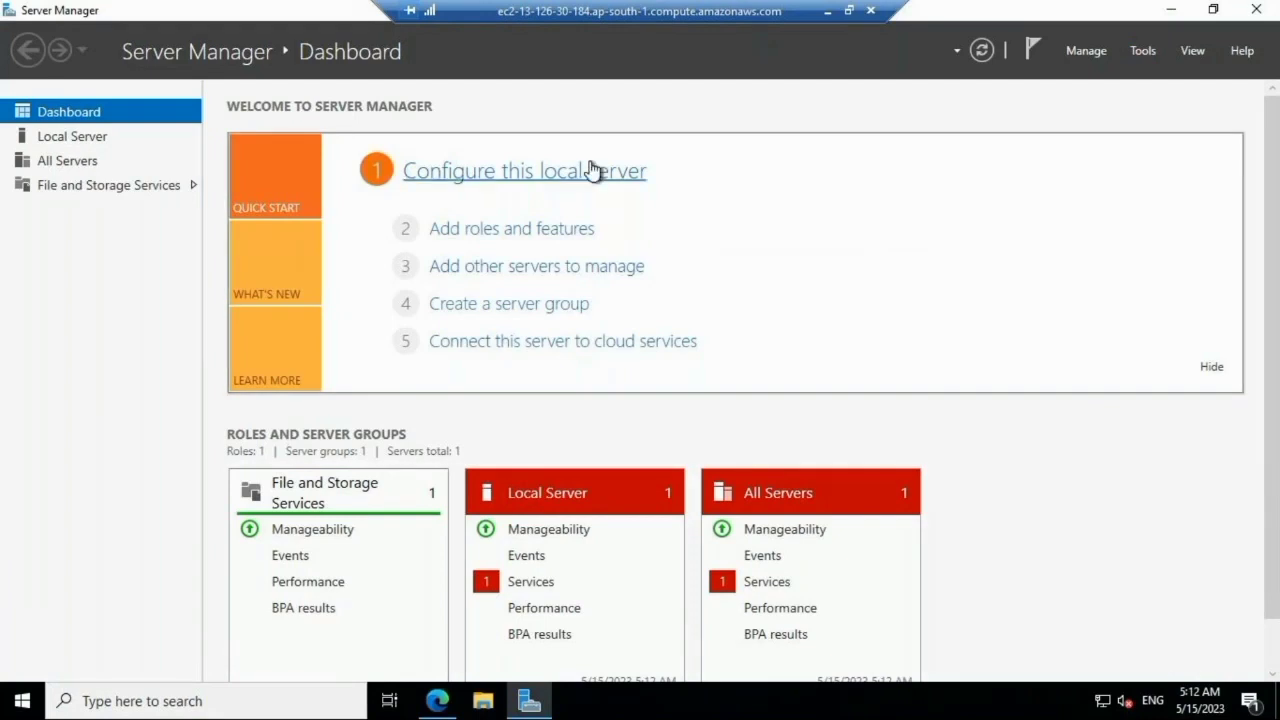
Step: Start adding roles and features, using role-based or feature-based installation on the server from the server pool
left_click(509, 229)
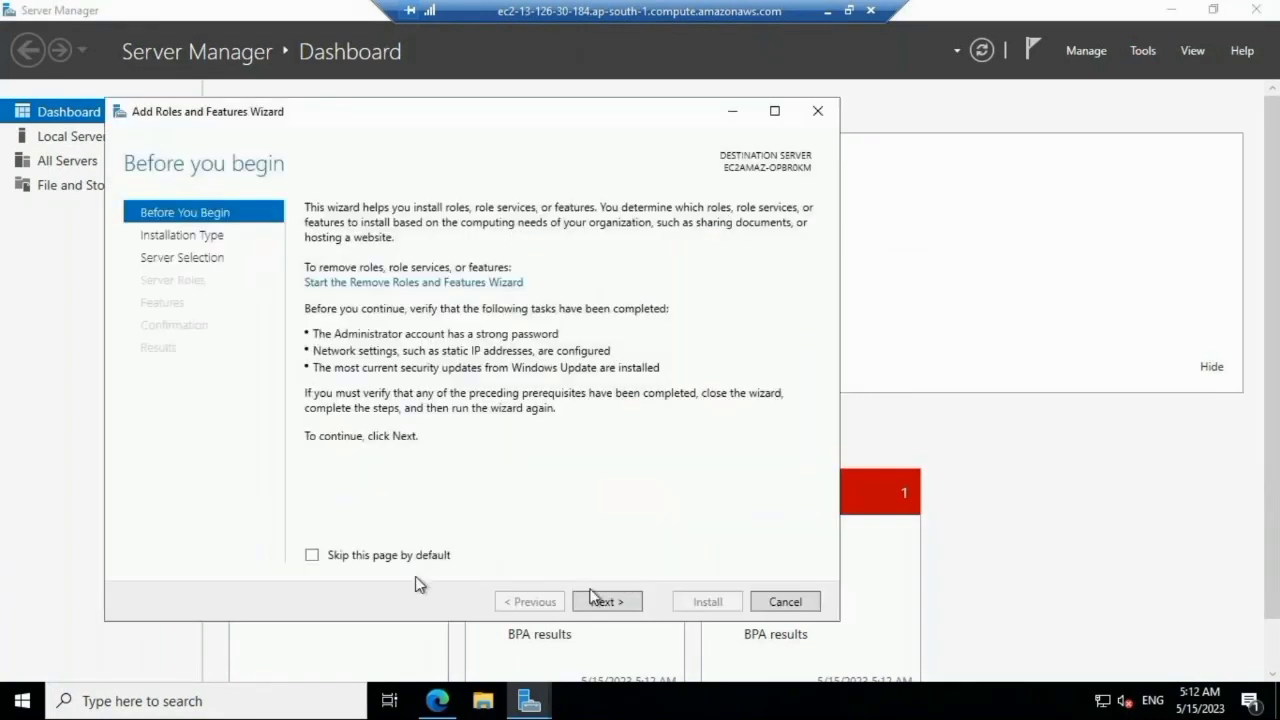
left_click(604, 602)
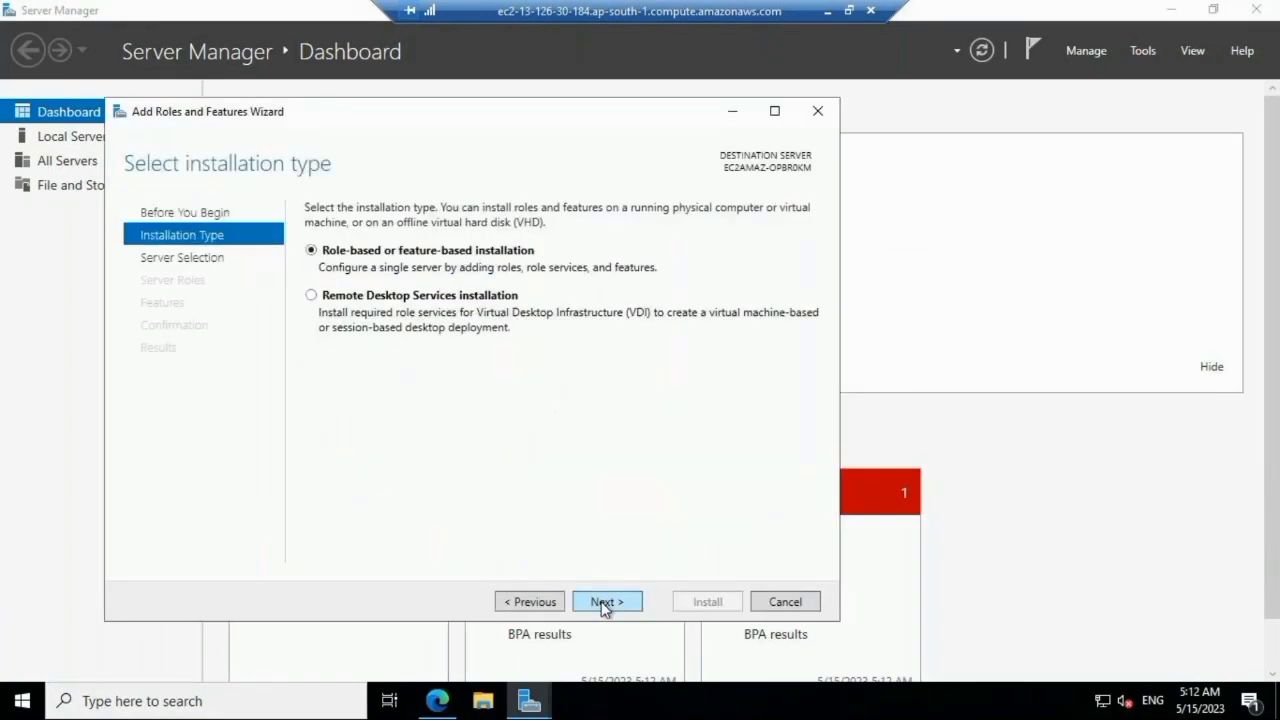
left_click(604, 602)
left_click(604, 602)
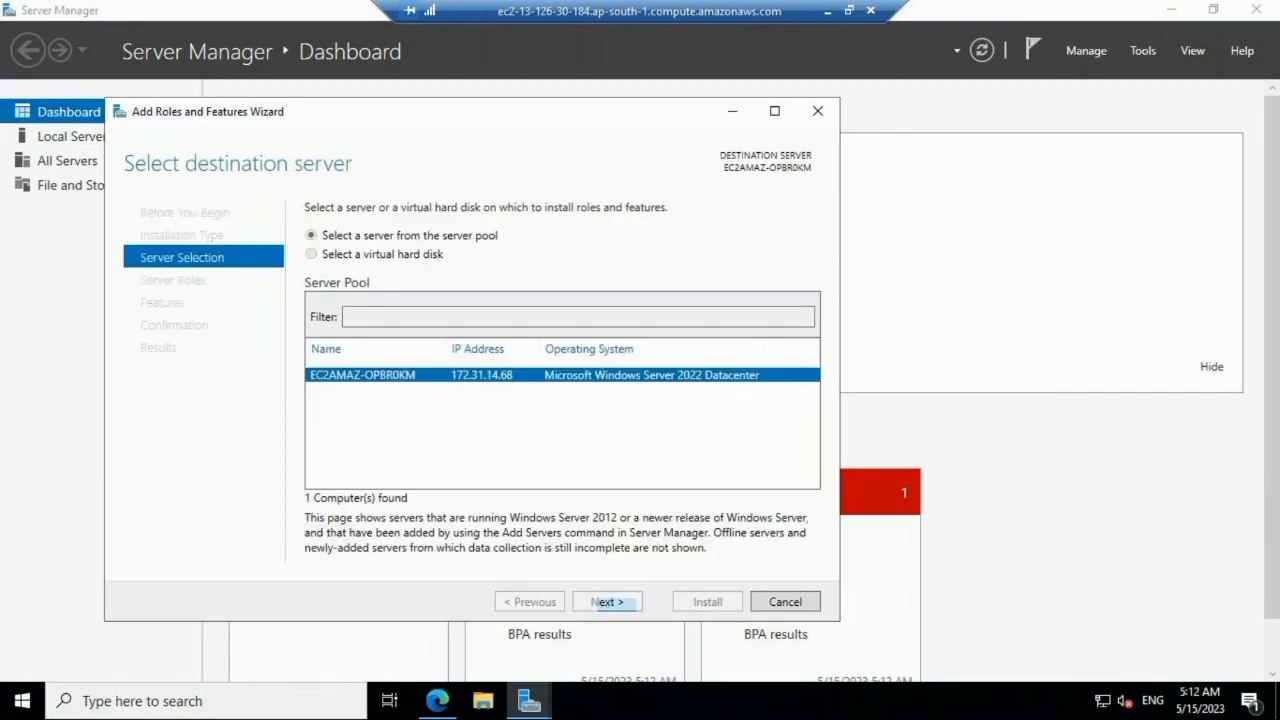
Step: Select the Web Server (IIS) role with its required management tools, and keep the default features
left_click_drag(606, 305, 606, 320)
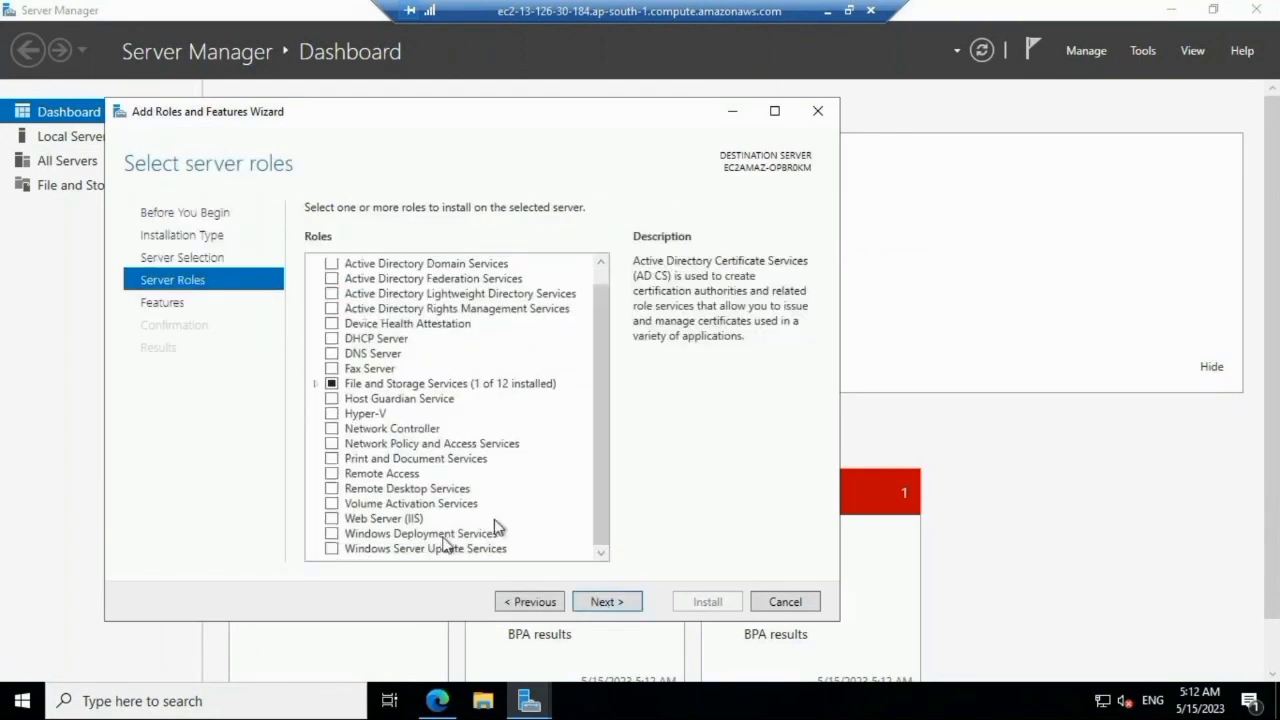
left_click(357, 519)
left_click(333, 519)
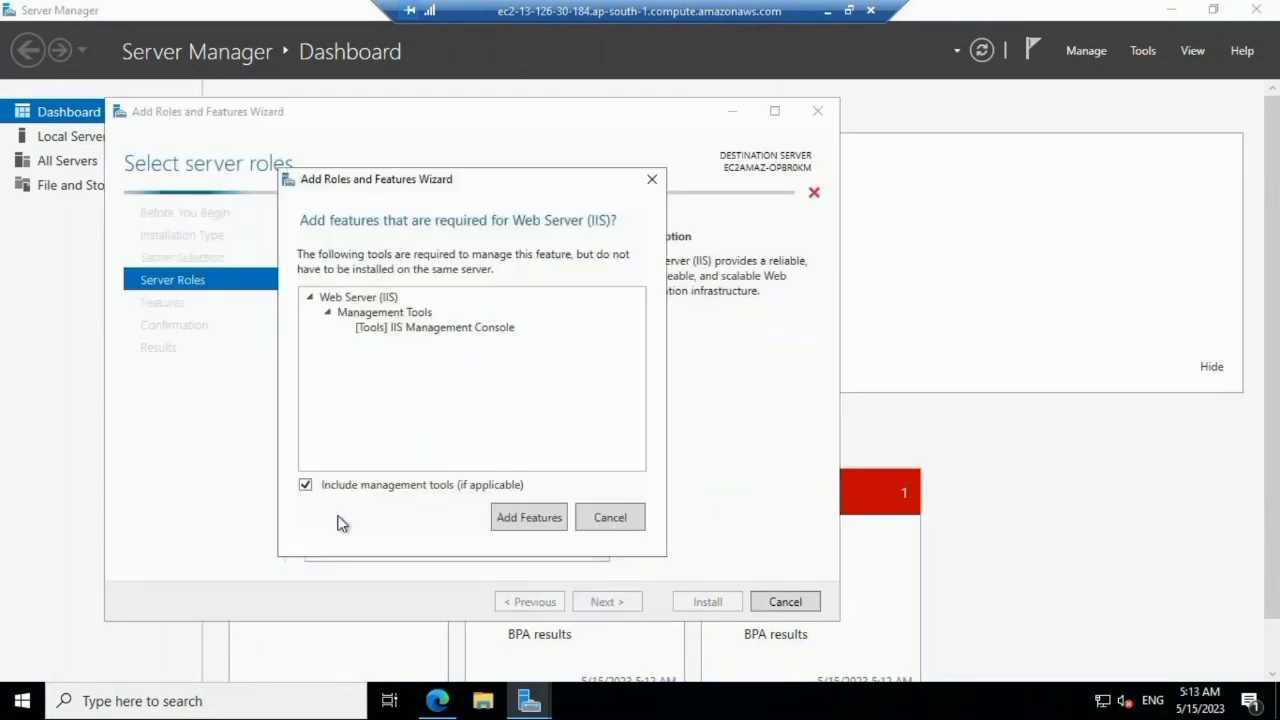
left_click(542, 518)
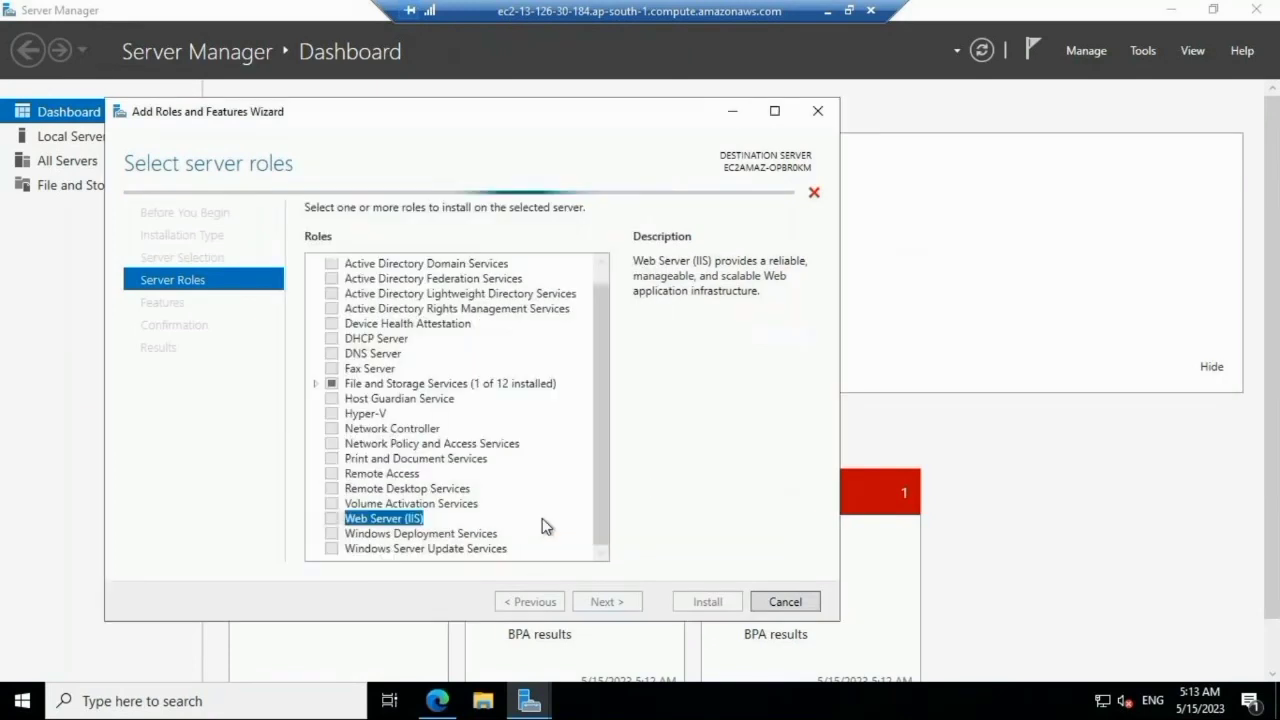
left_click(595, 603)
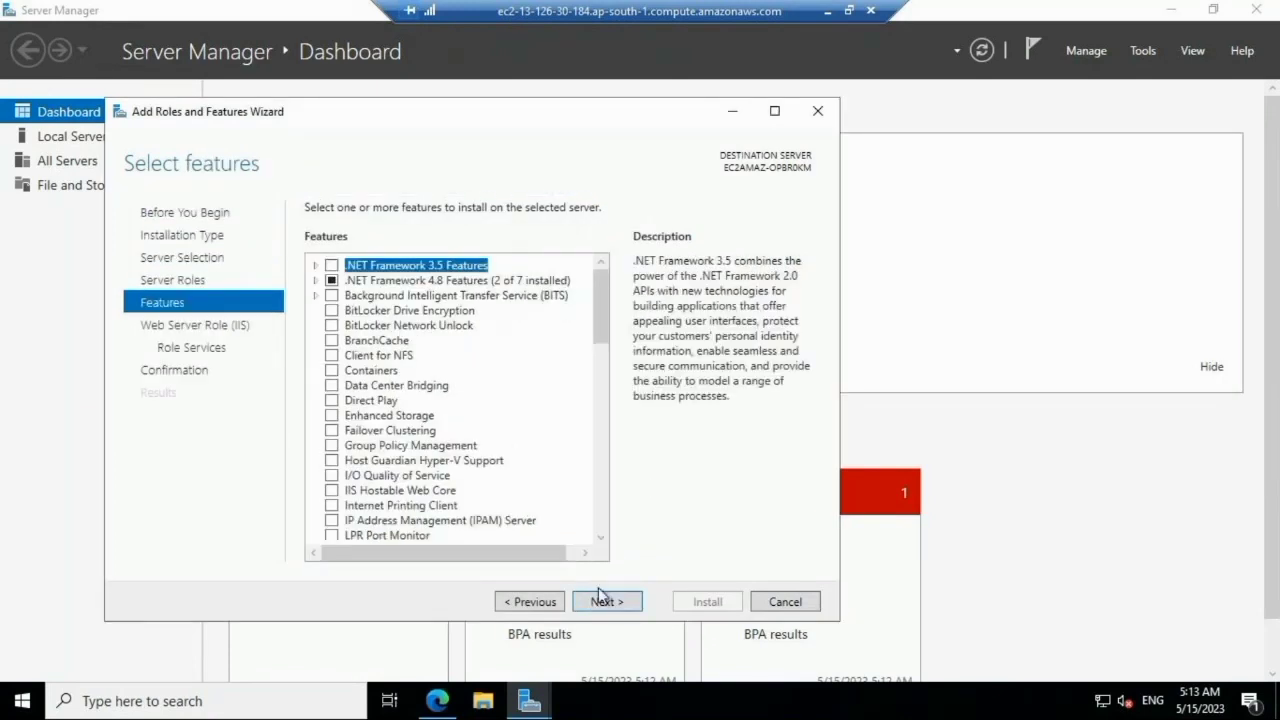
left_click(604, 600)
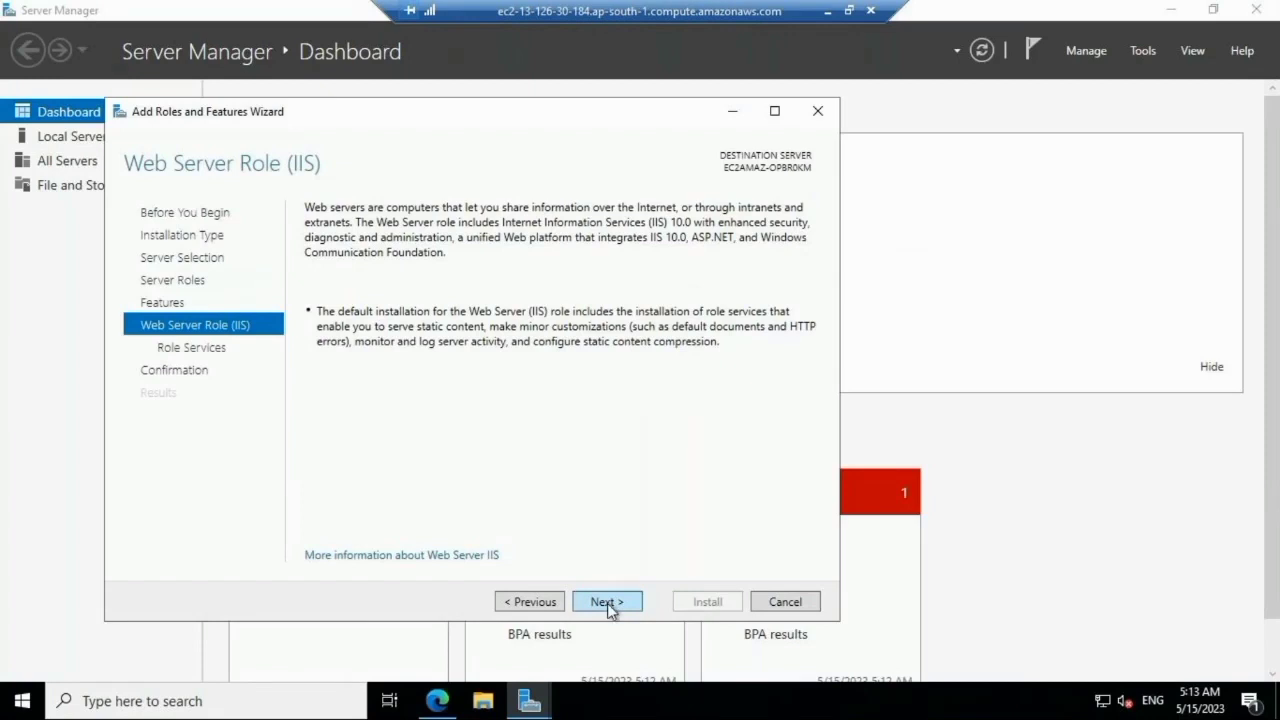
Step: Add the CGI role service under Application Development for Web Server (IIS)
left_click(607, 603)
left_click_drag(604, 405, 606, 514)
left_click(333, 412)
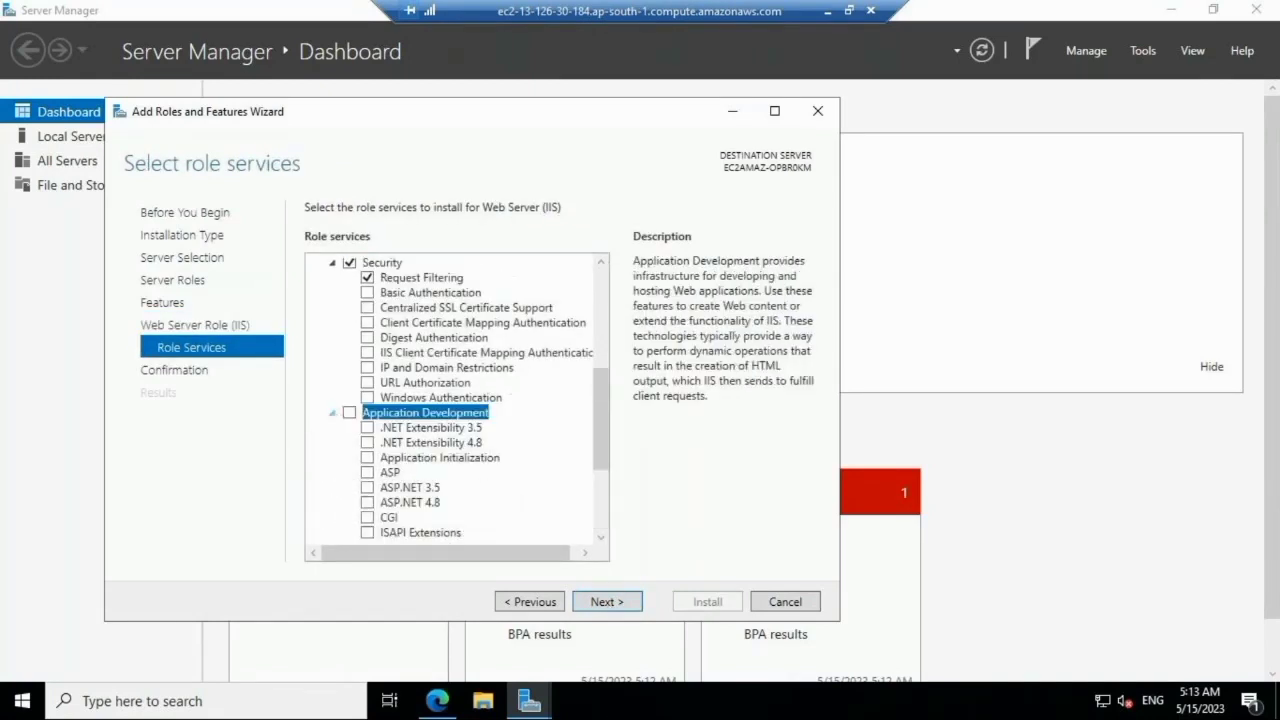
left_click(389, 517)
left_click(367, 517)
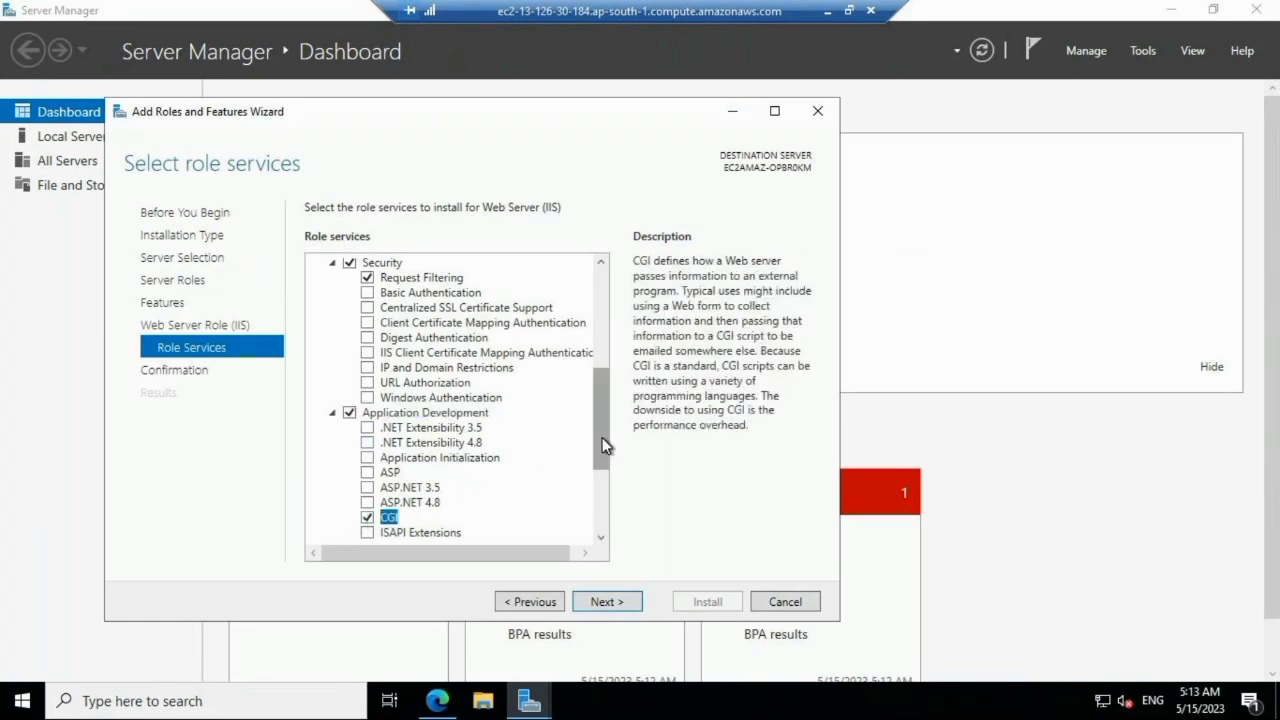
Step: Add the HTTP Redirection role service under the common HTTP features, and proceed to the installation confirmation
left_click_drag(603, 443, 603, 355)
left_click(367, 329)
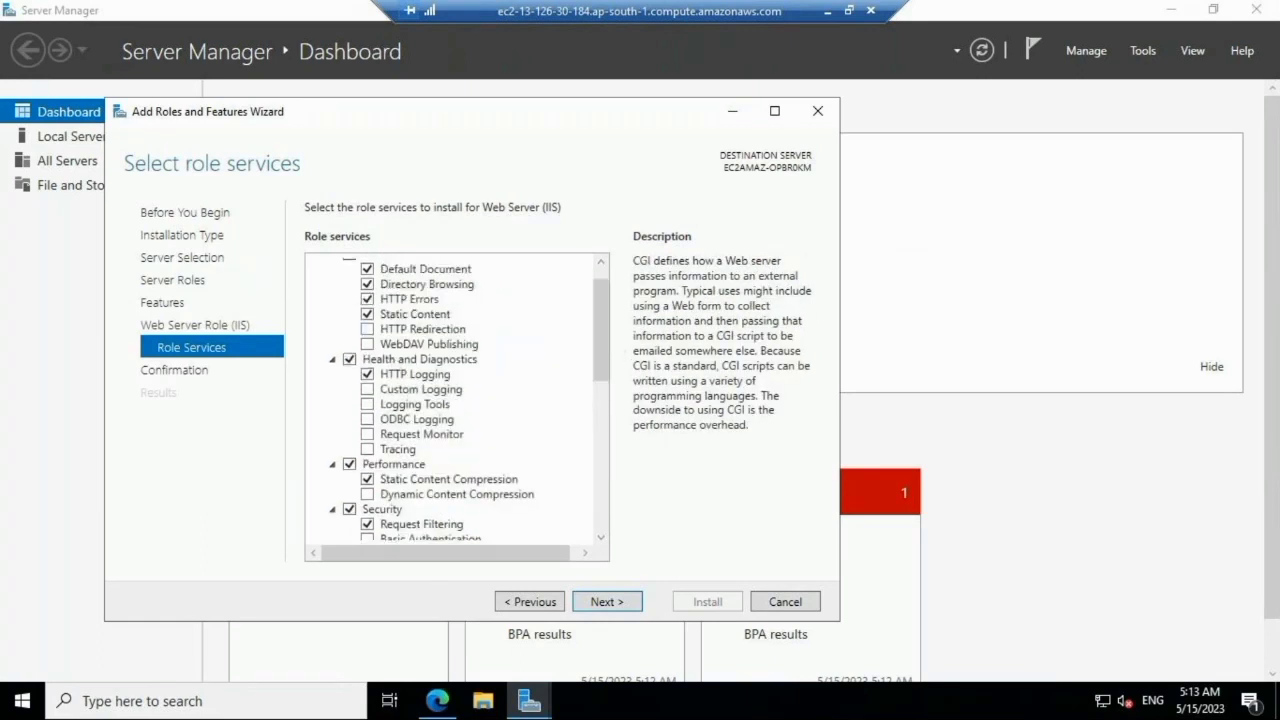
left_click(597, 602)
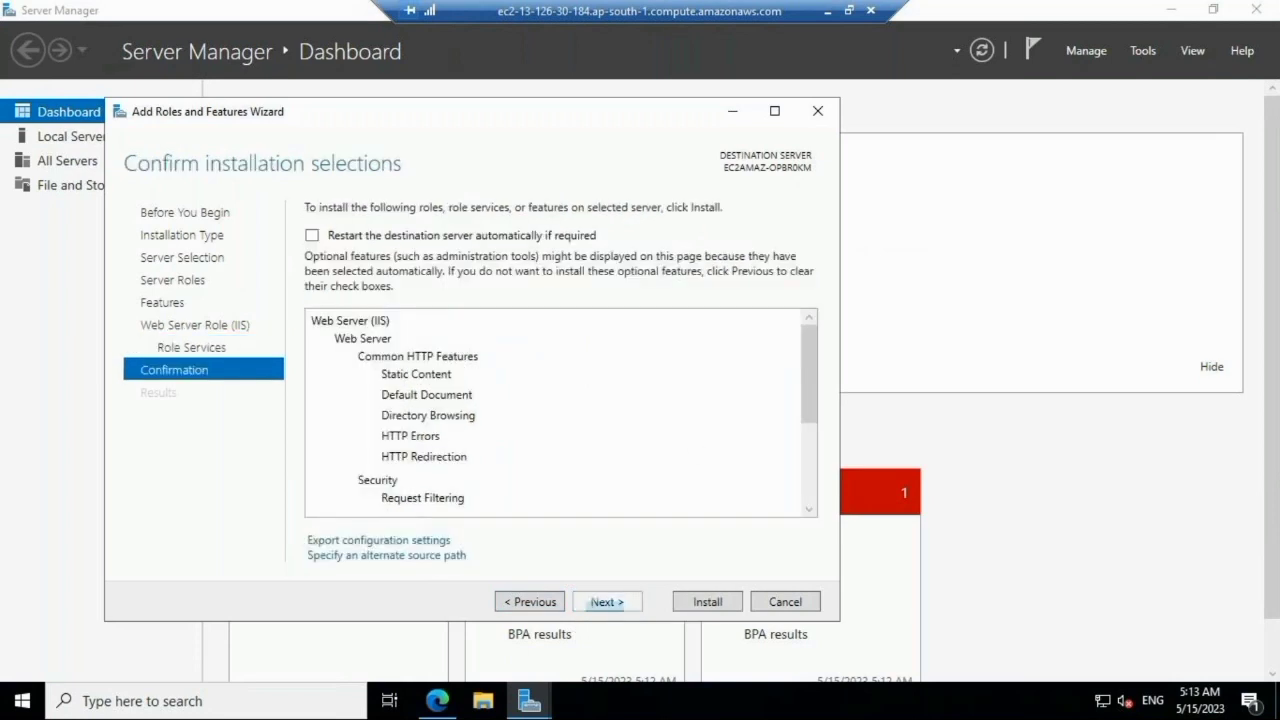
Step: Review the selected Web Server (IIS) components and start installing them on the destination server
scroll(730, 490, "down", 5)
left_click(708, 602)
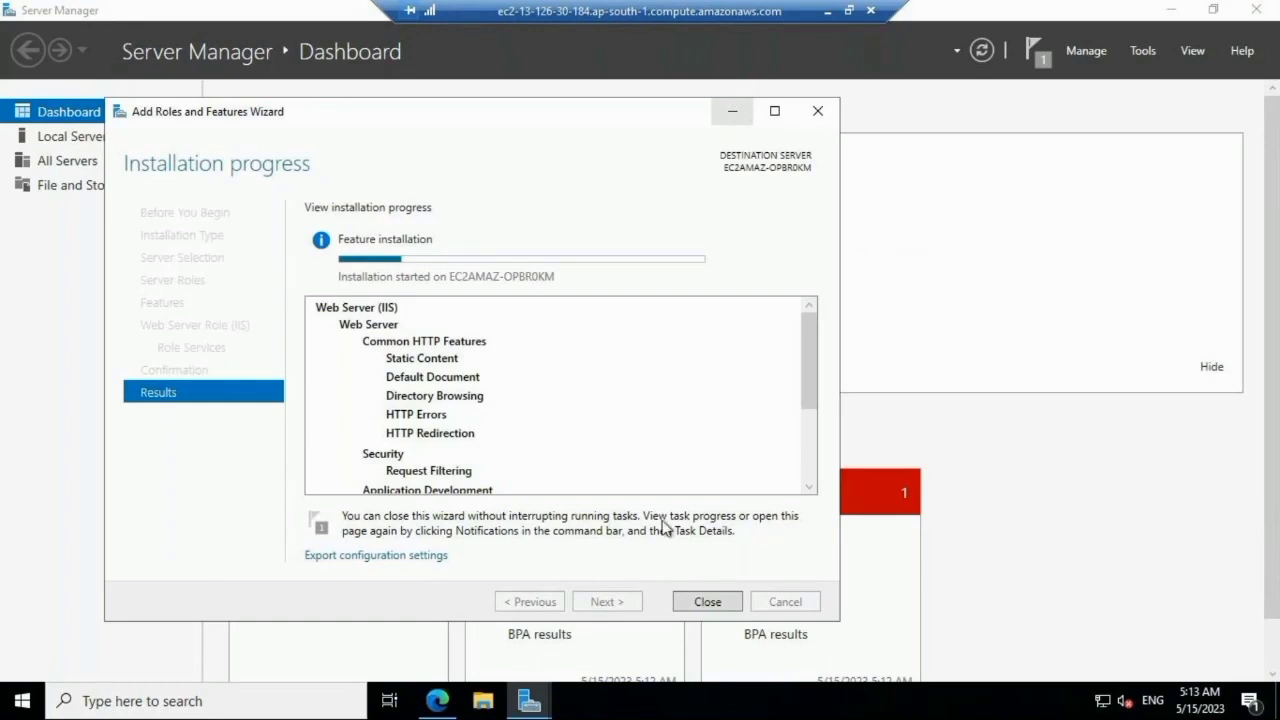
left_click(824, 12)
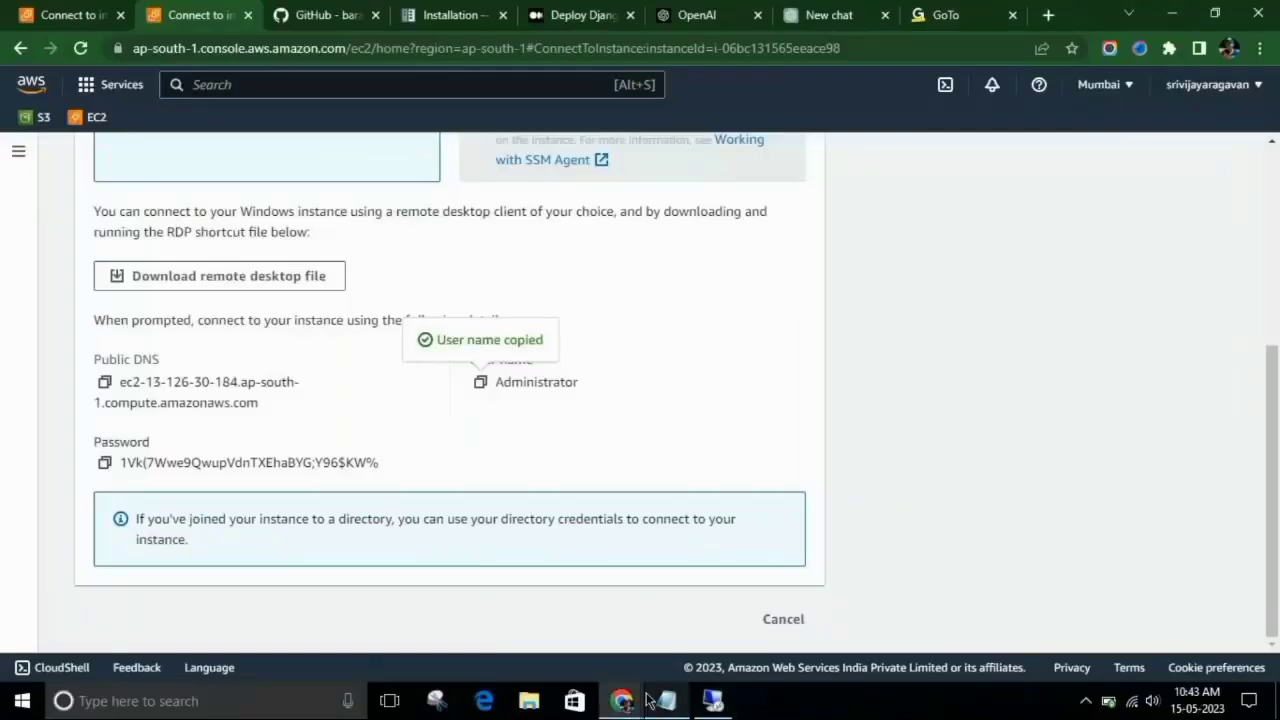
mouse_move(622, 700)
mouse_move(620, 620)
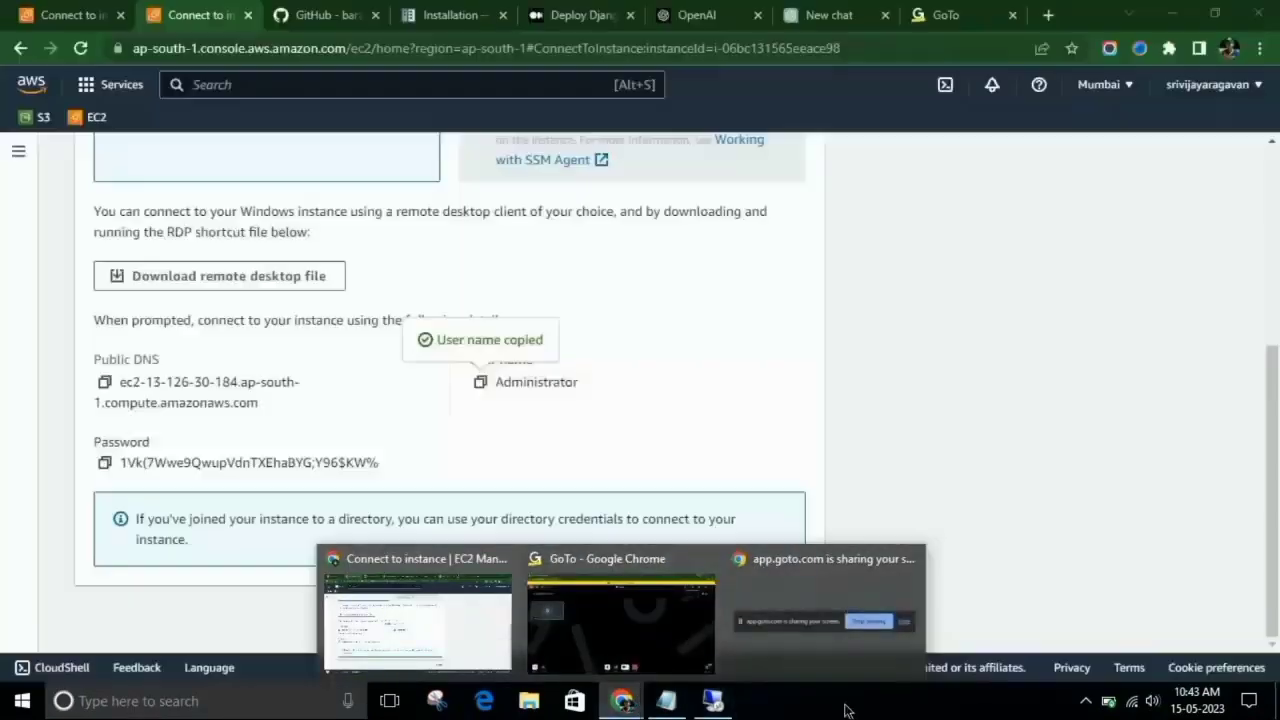
left_click(712, 700)
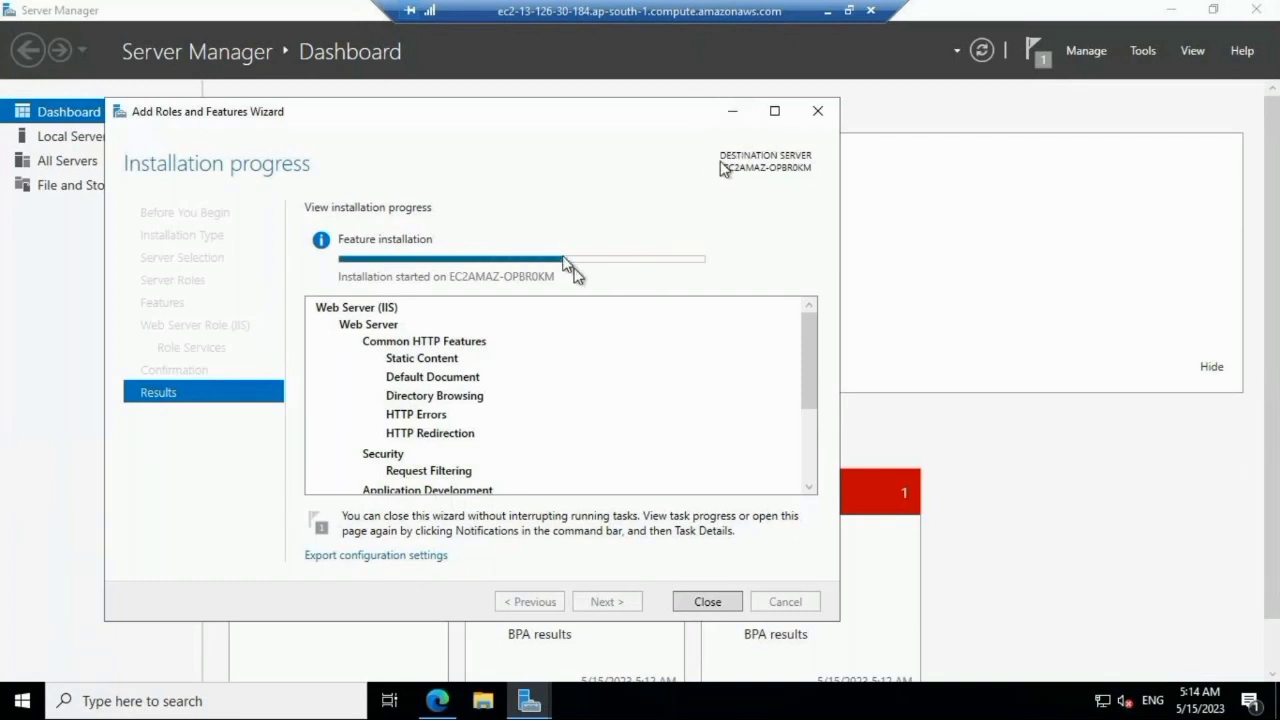
Step: Minimize the installation wizard, close the Git release notes and Microsoft Edge welcome tabs, and minimize the browser
left_click(735, 113)
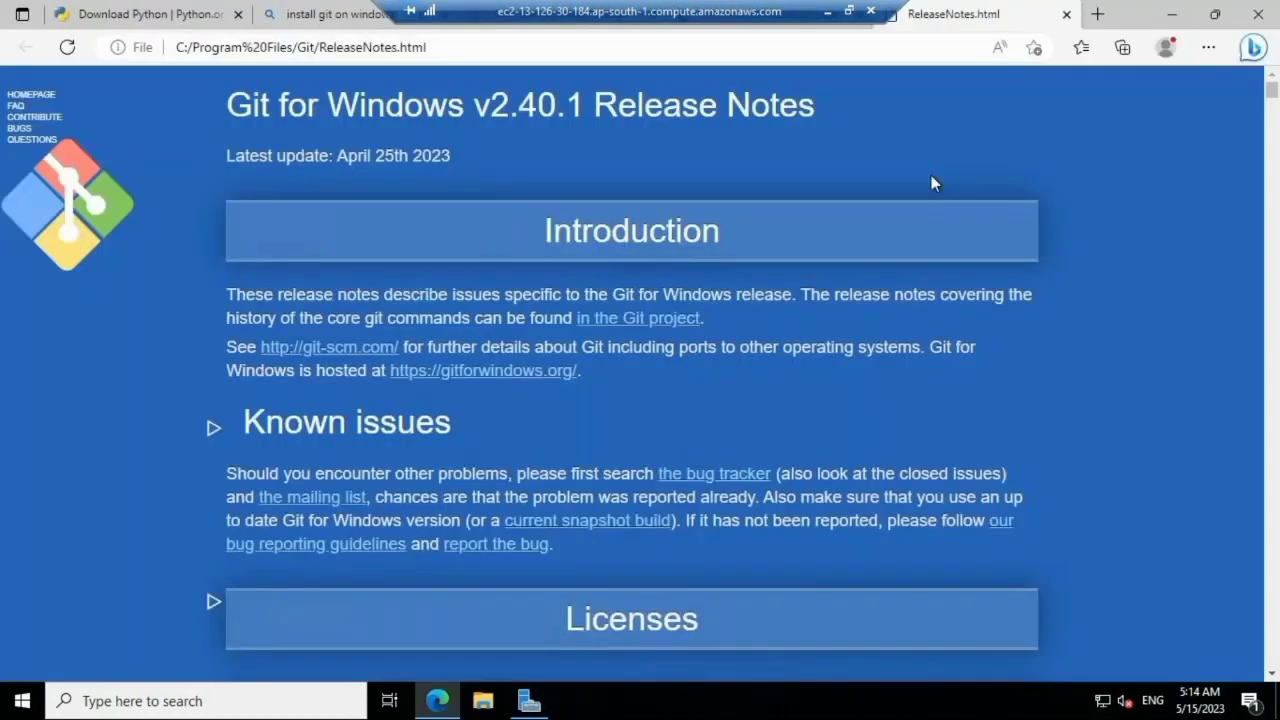
left_click(1066, 14)
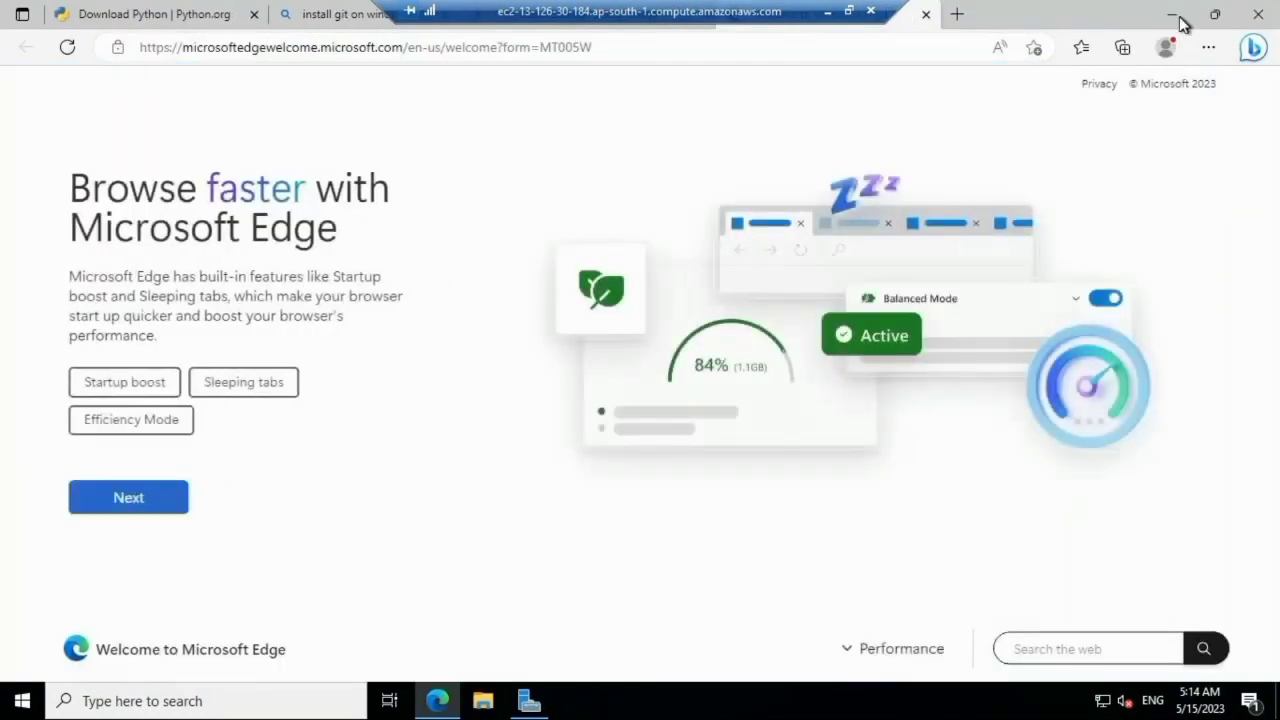
left_click(925, 14)
left_click(1170, 13)
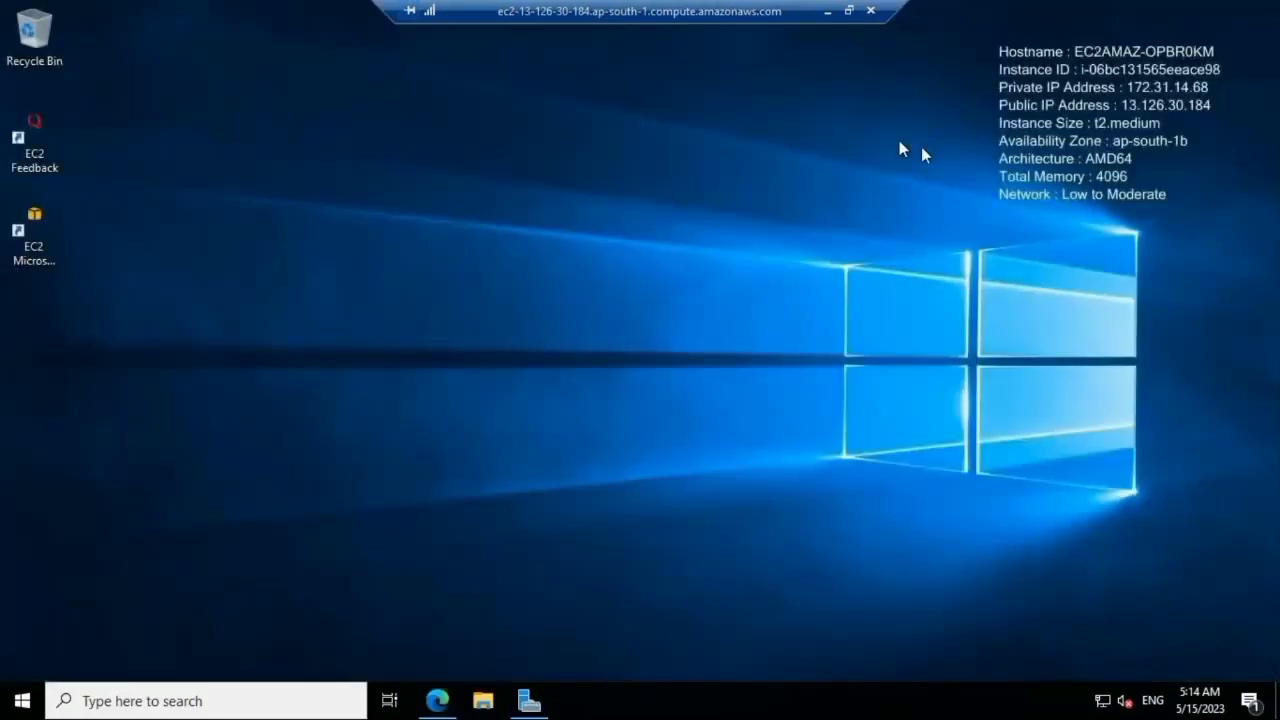
right_click(921, 146)
left_click(958, 201)
key("super+r")
type("cm")
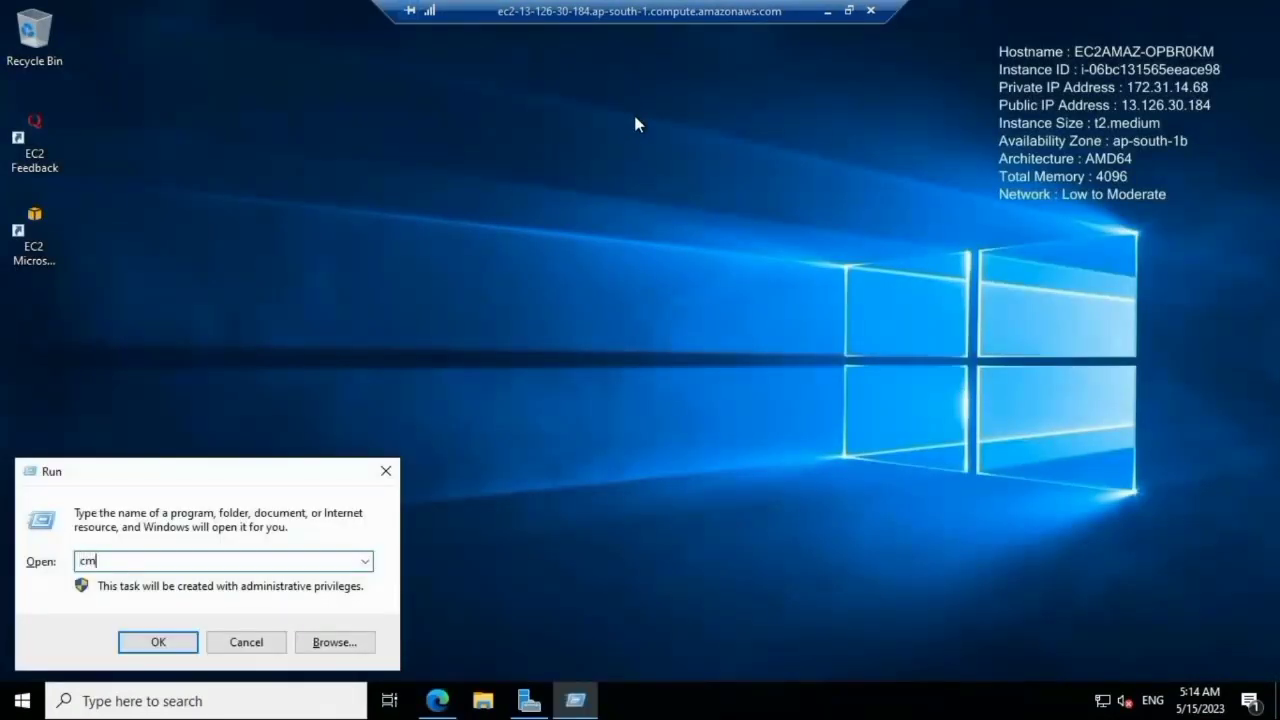
left_click(386, 470)
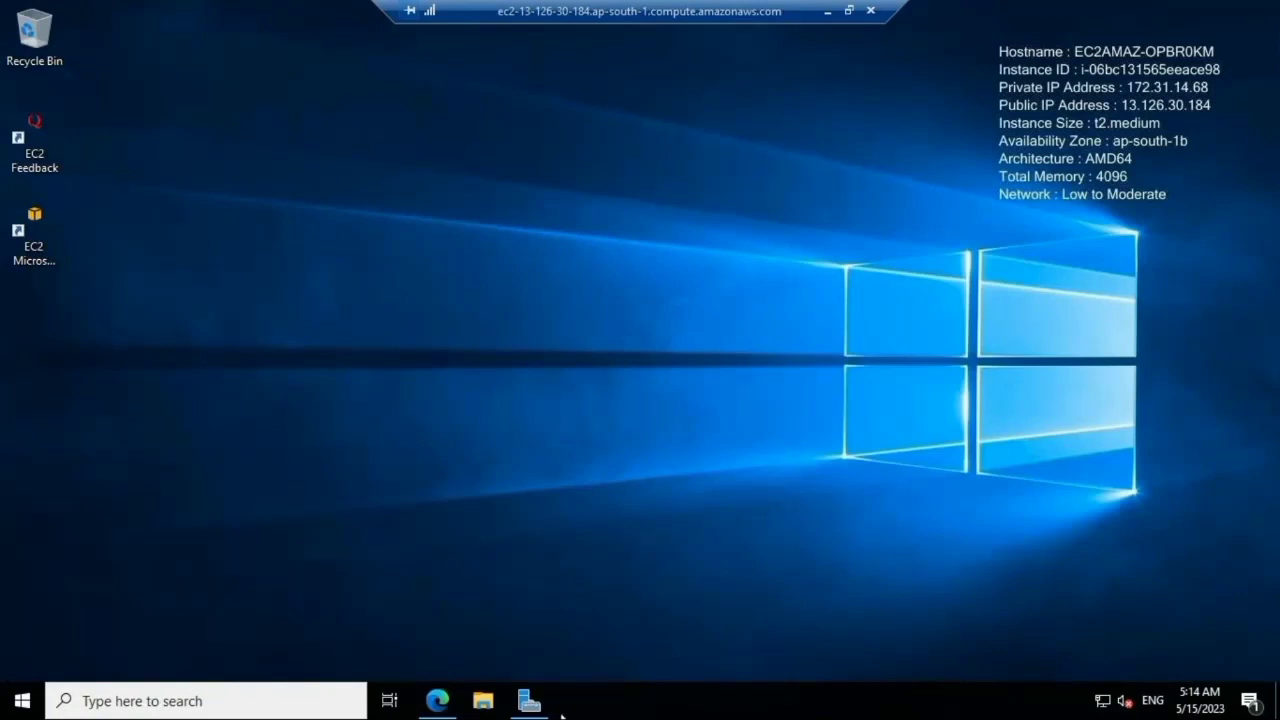
Step: Return to Server Manager and close the Add Roles and Features Wizard once the installation has finished
left_click(541, 703)
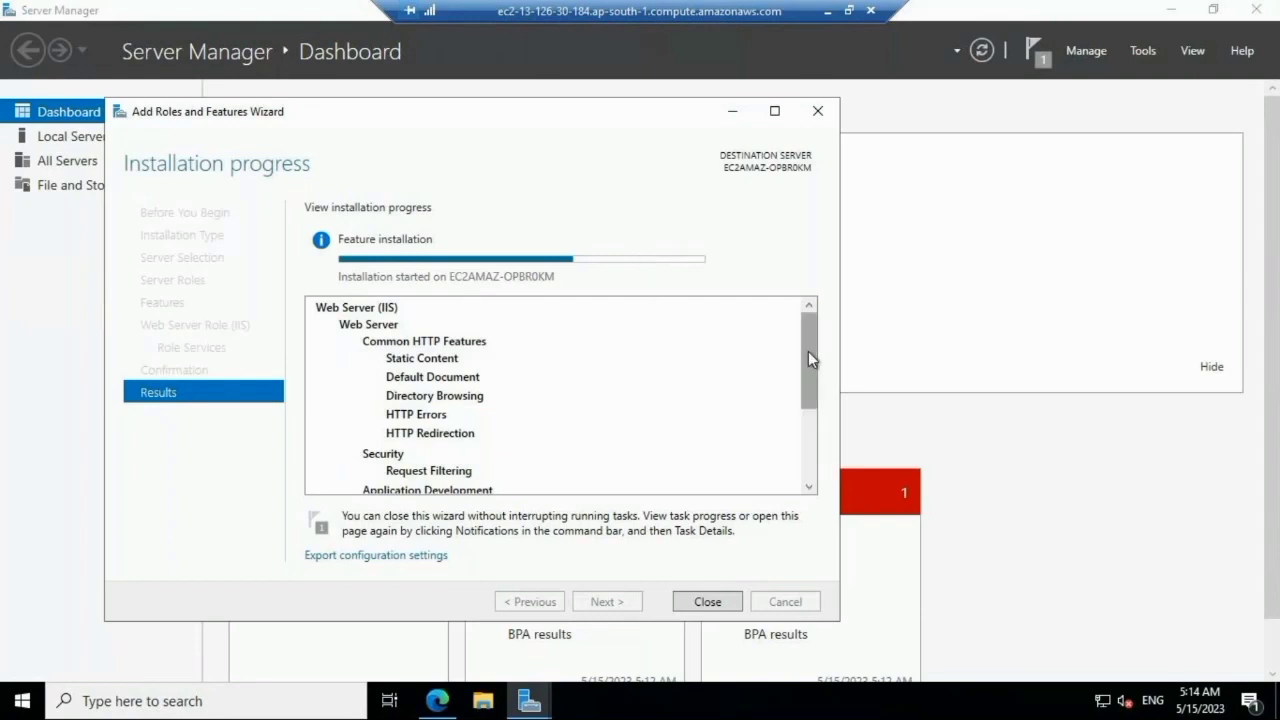
mouse_move(808, 351)
left_mouse_down()
mouse_move(802, 438)
mouse_move(809, 352)
left_mouse_up()
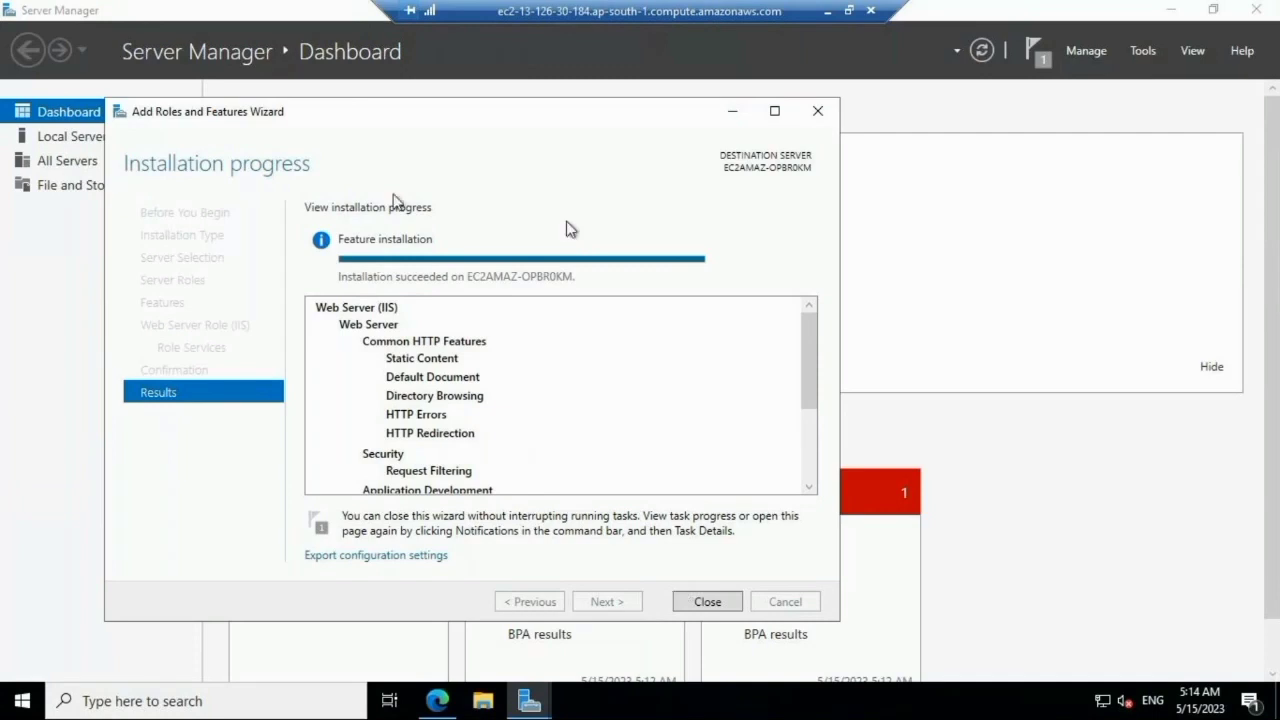
left_click(707, 602)
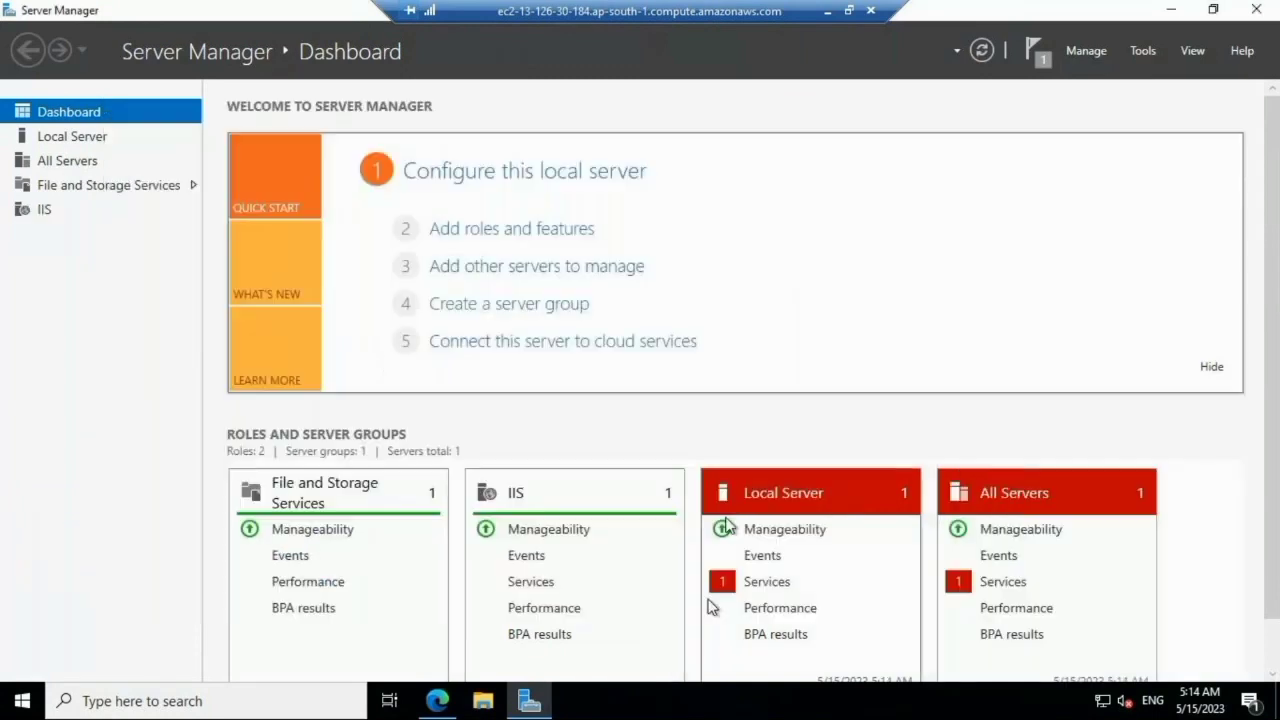
Step: Switch to the EC2 console's instance list on the local machine and copy the public IPv4 address of the disaster instance
left_click(828, 11)
left_click(767, 621)
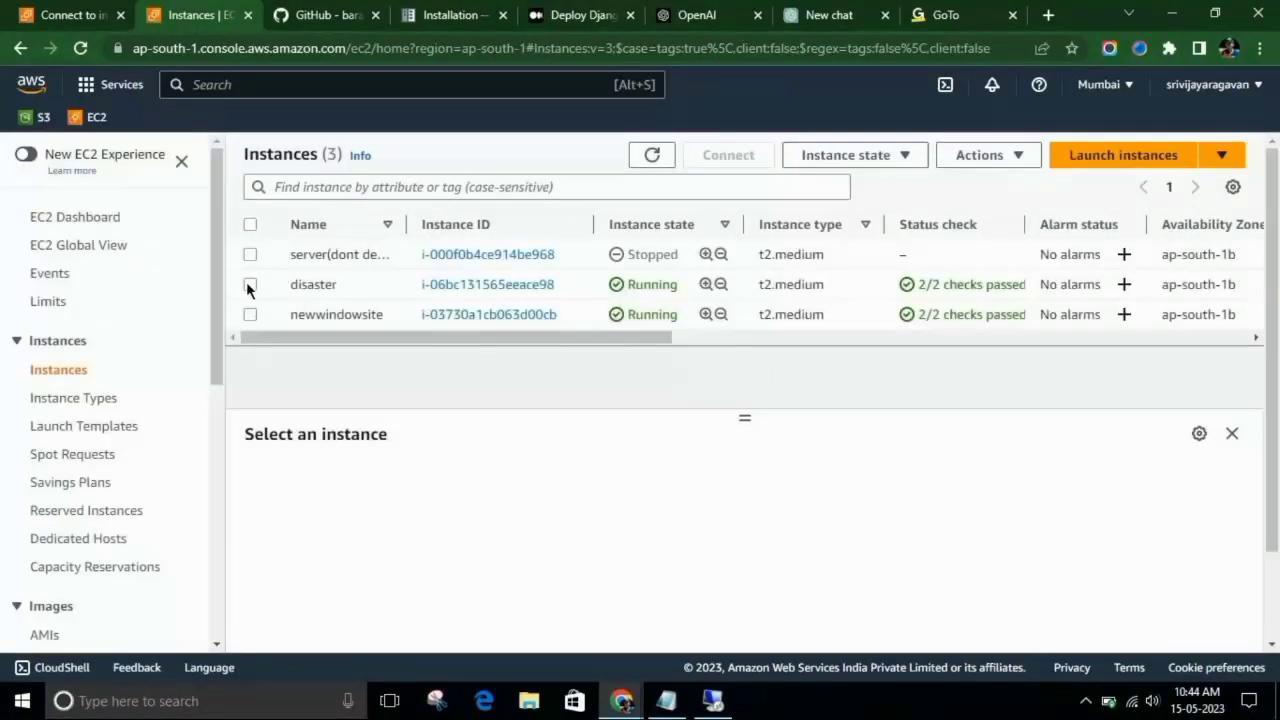
left_click(250, 285)
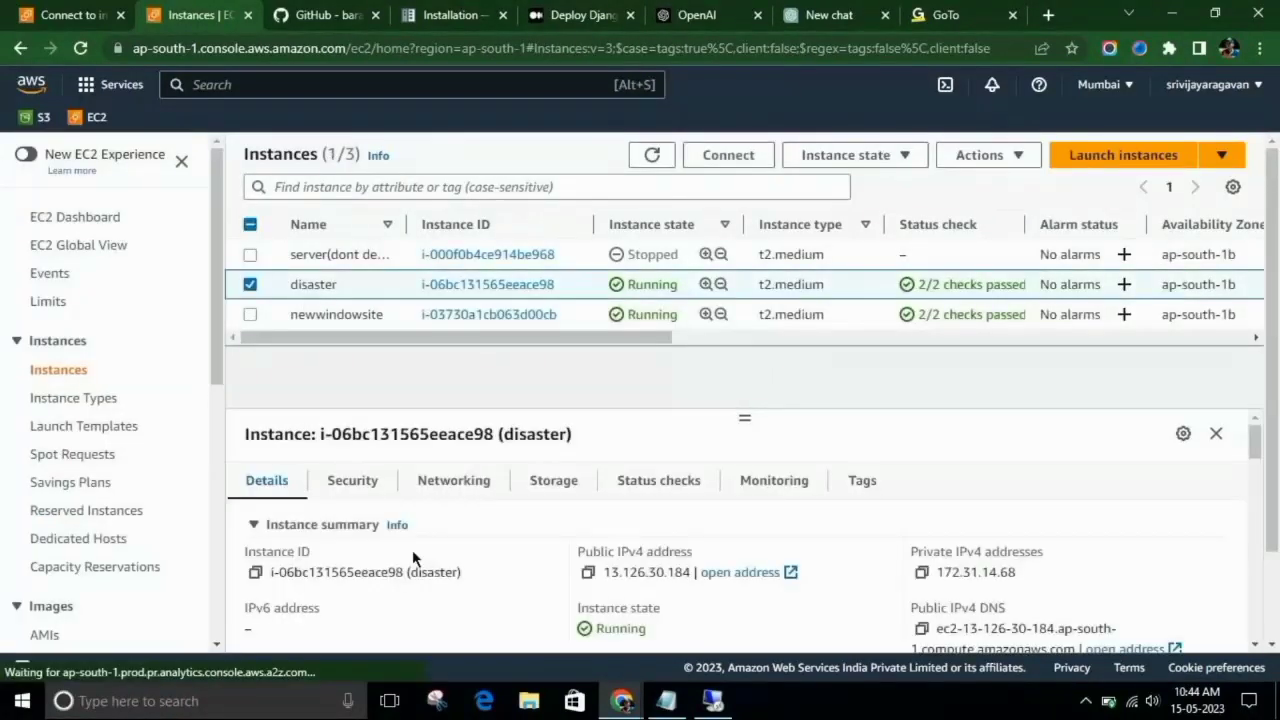
left_click(588, 572)
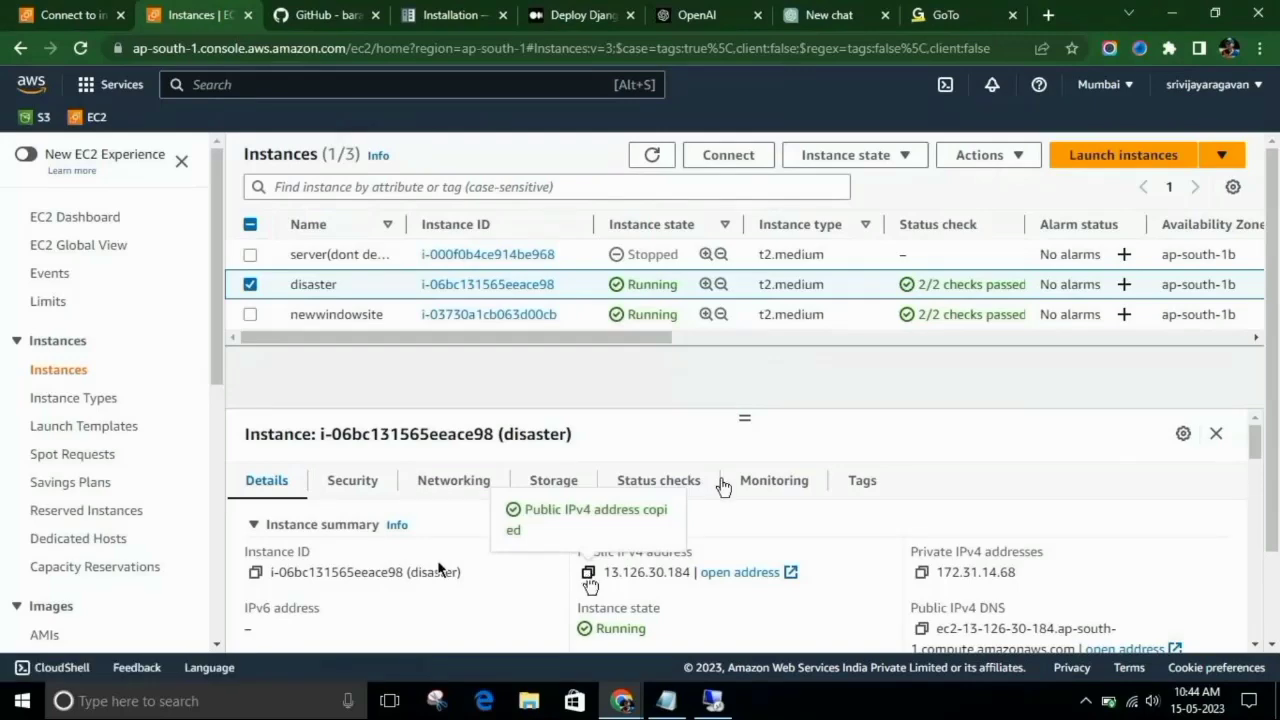
Step: Load the copied public IPv4 address in a new browser tab to check the IIS site
left_click(1048, 15)
key("ctrl+v")
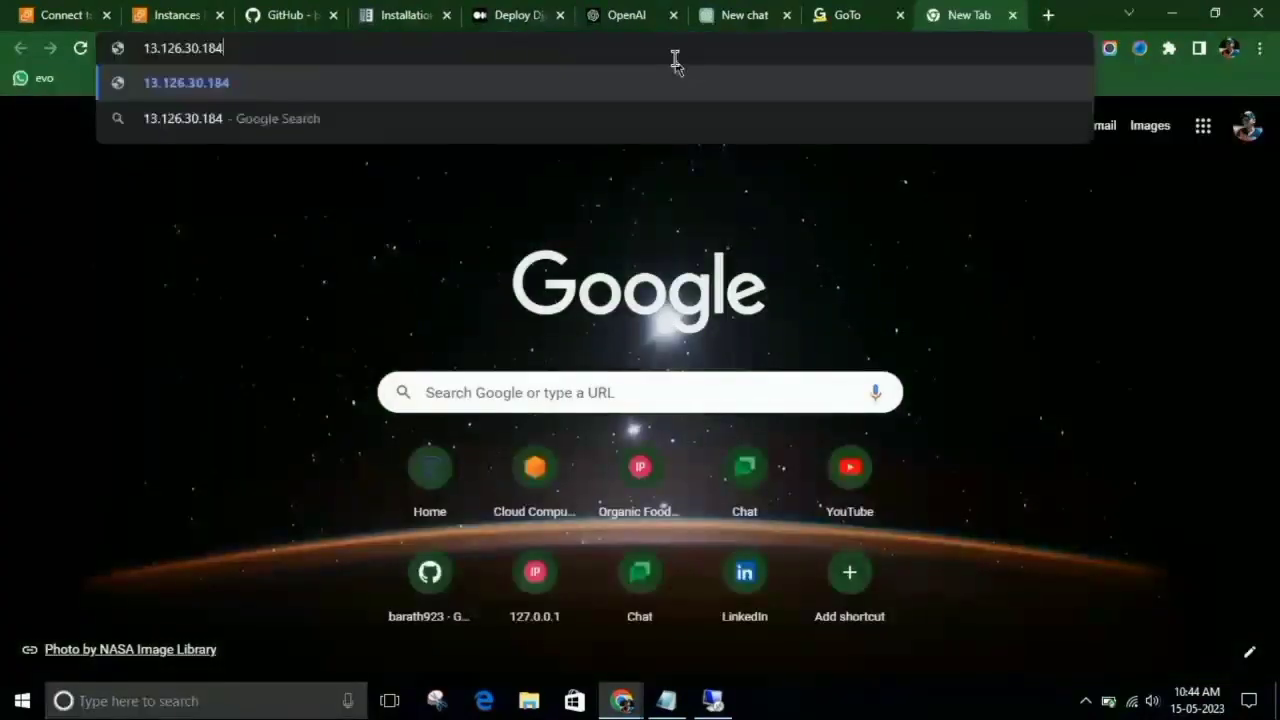
key("Return")
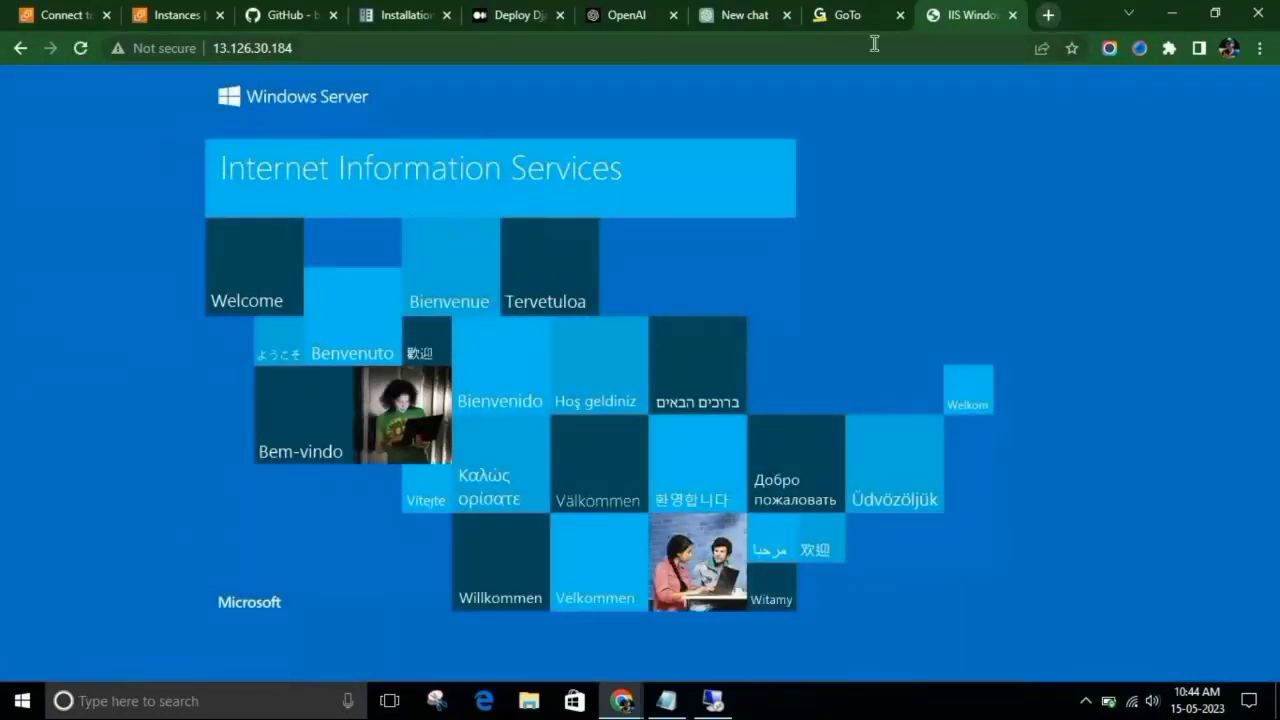
Step: Return to the remote desktop session, minimize Server Manager and refresh the desktop
left_click(712, 700)
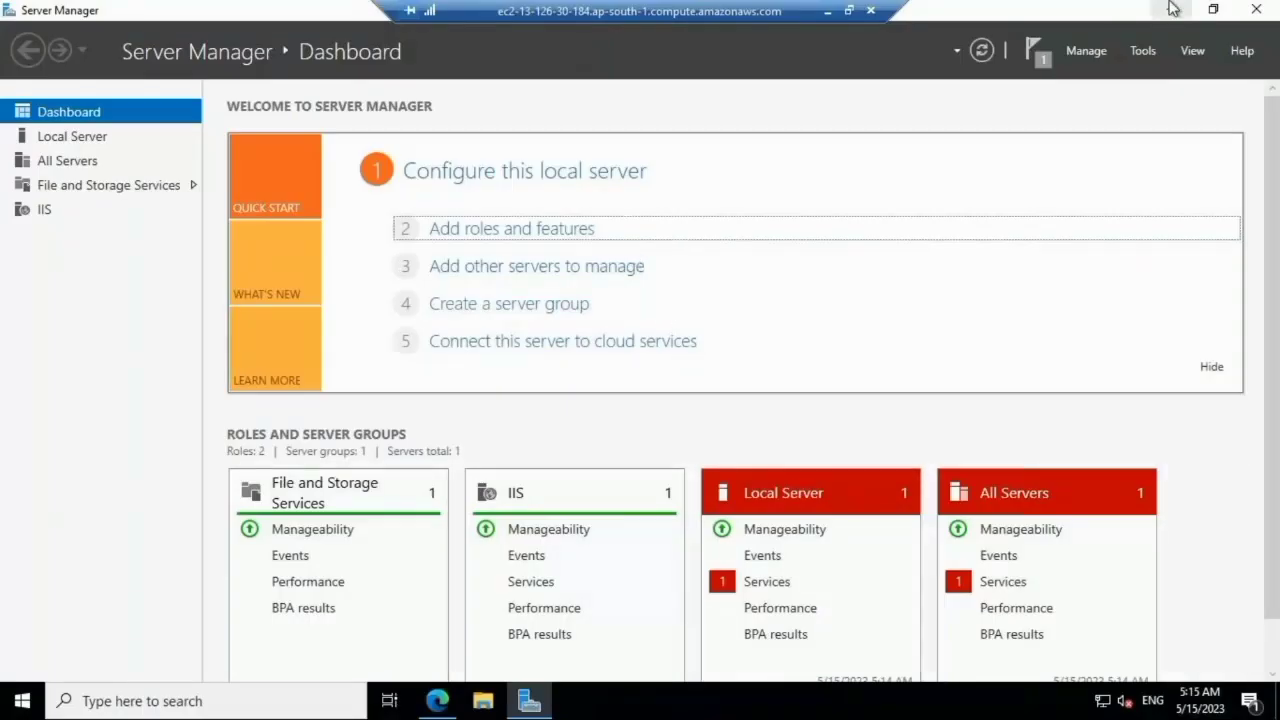
left_click(1171, 9)
right_click(528, 167)
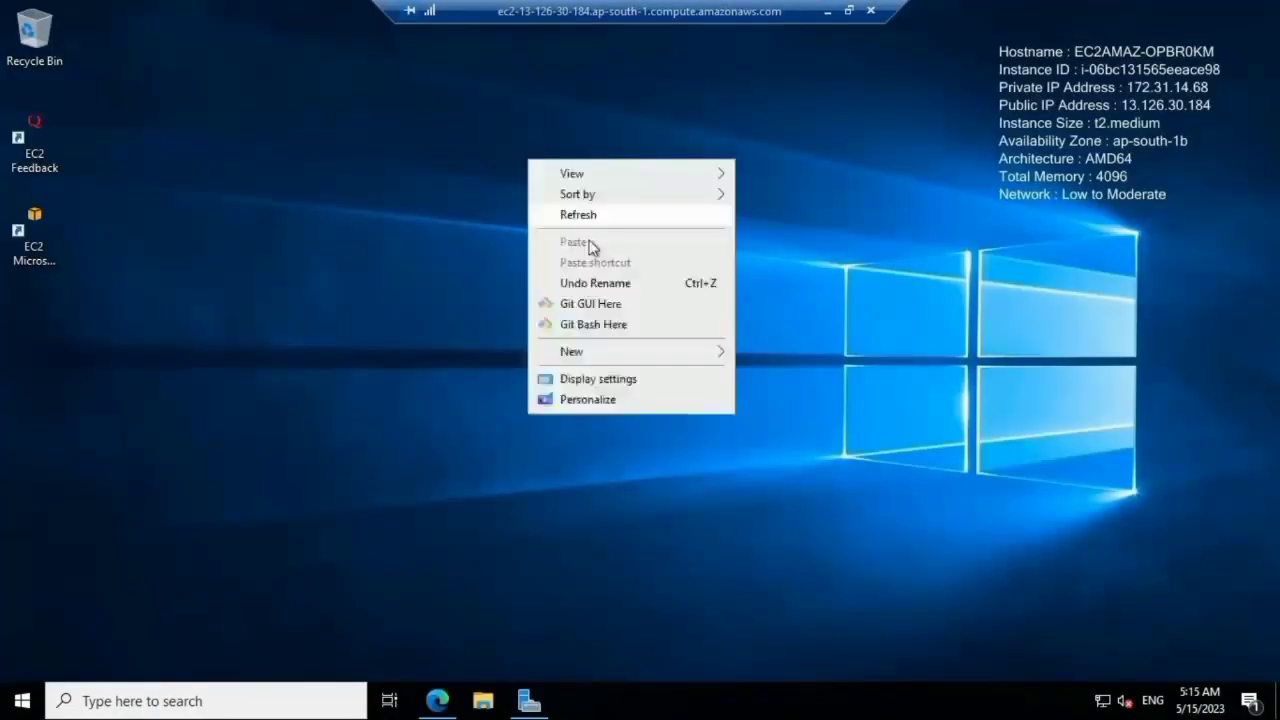
left_click(565, 212)
left_click(531, 704)
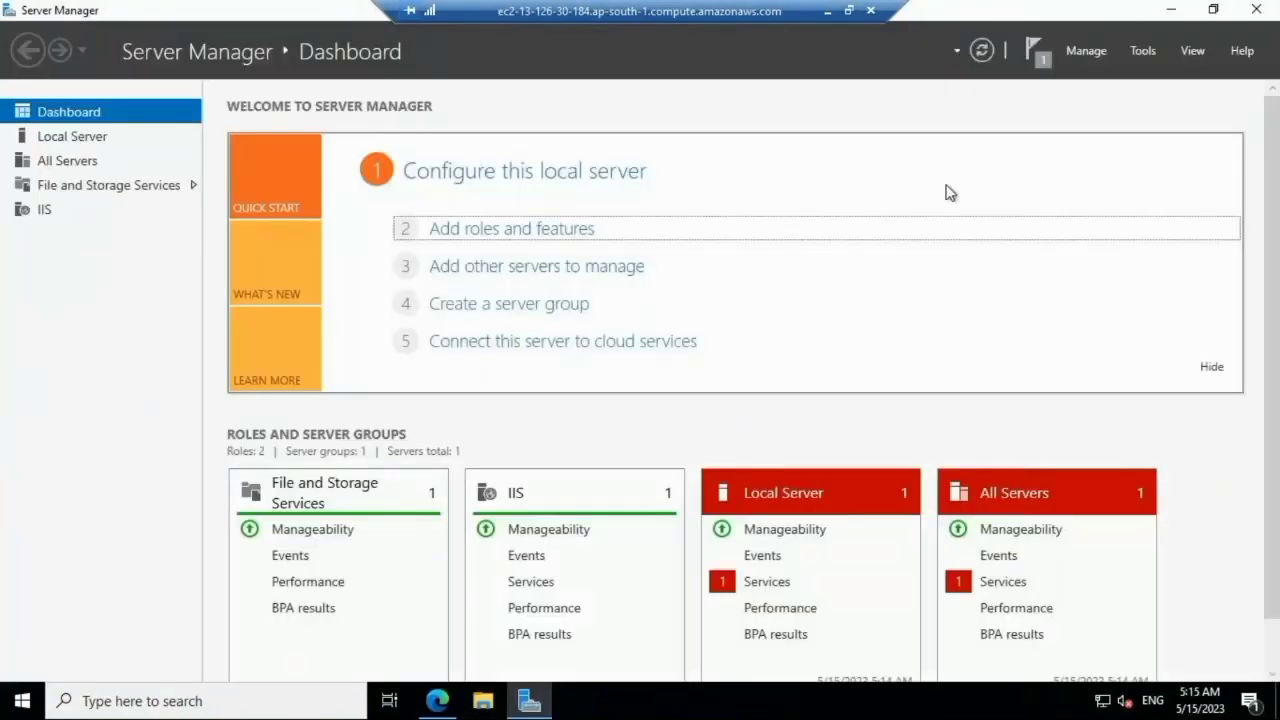
left_click(1171, 9)
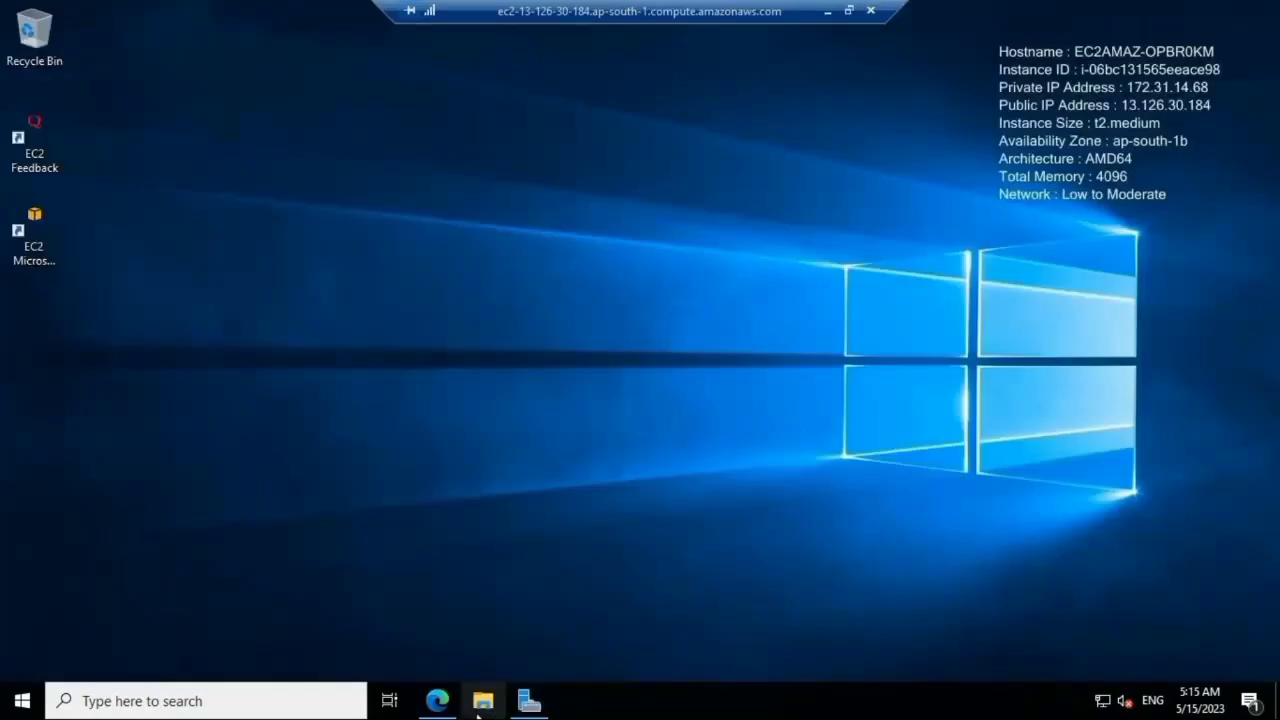
Step: Open the C:\inetpub\wwwroot folder in File Explorer and copy its full path
left_click(481, 702)
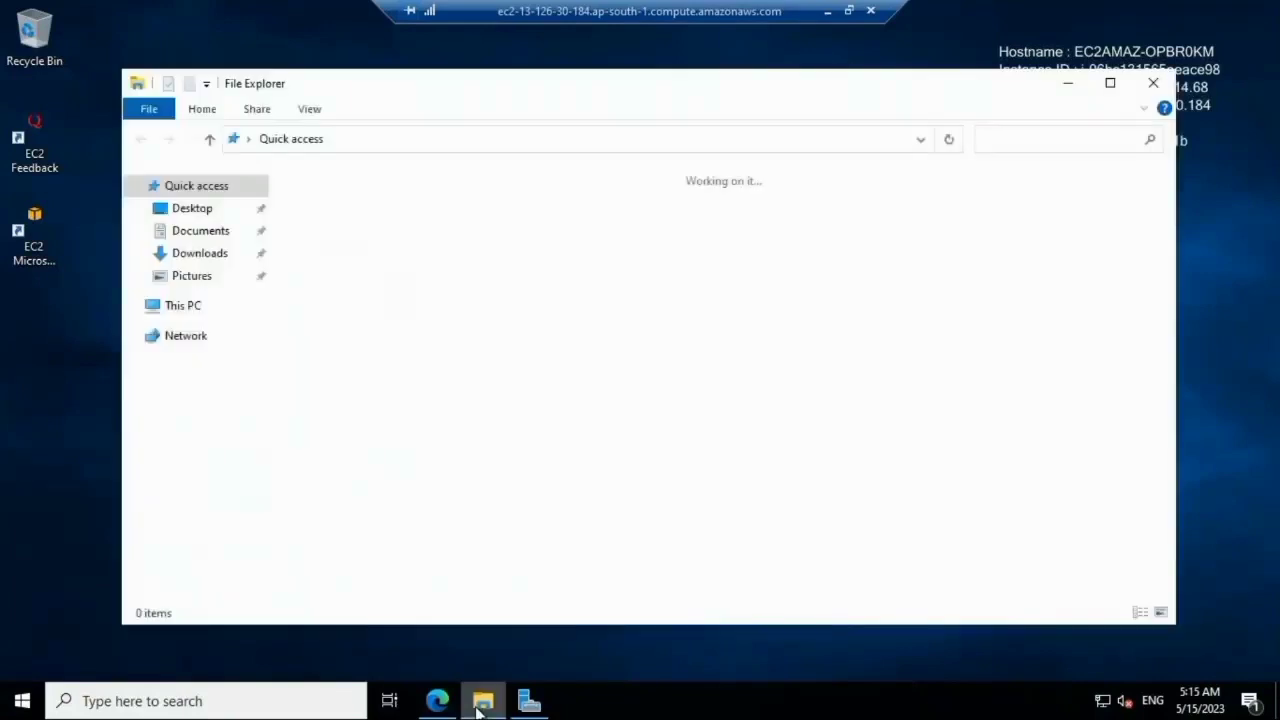
left_click(190, 305)
double_click(457, 411)
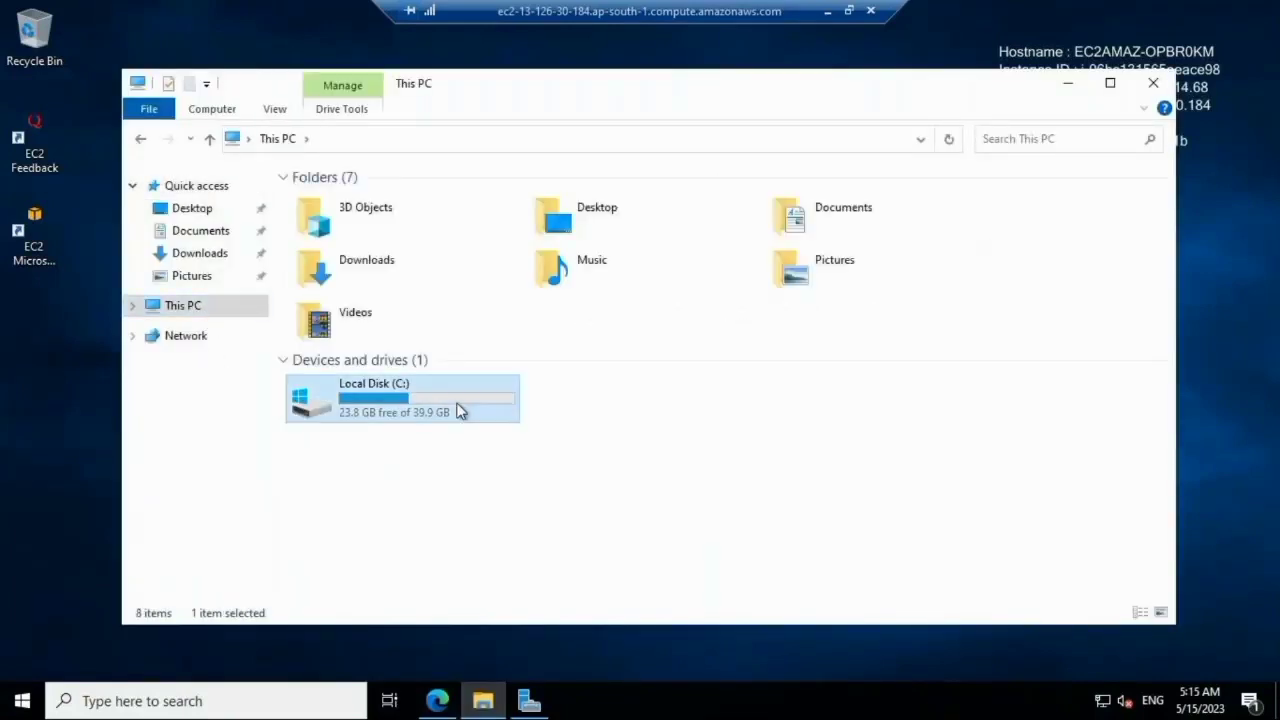
double_click(487, 219)
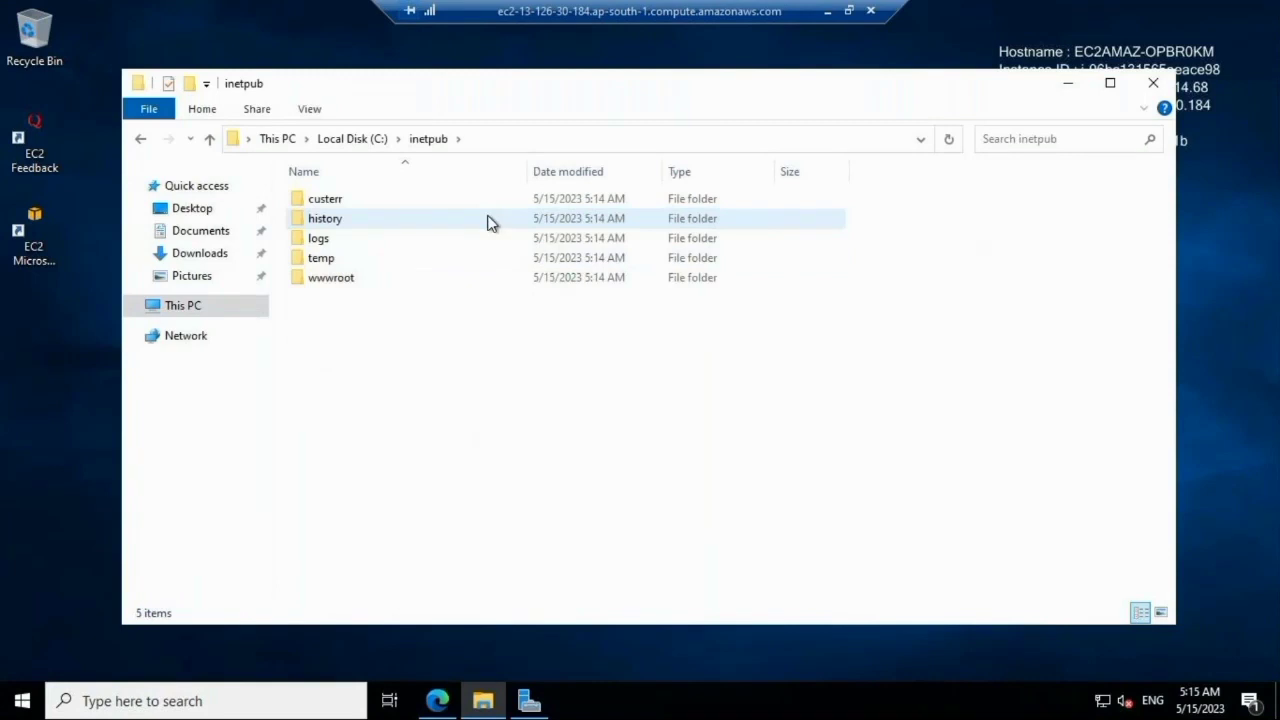
double_click(497, 280)
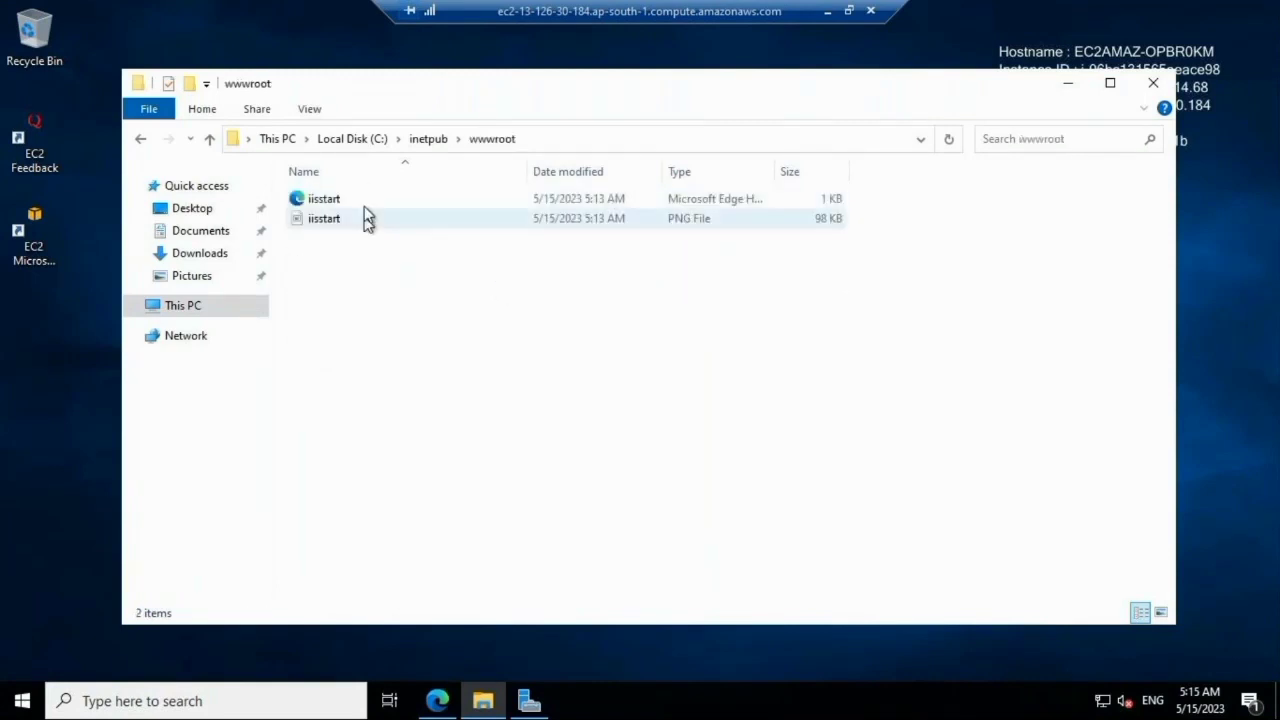
left_click(551, 140)
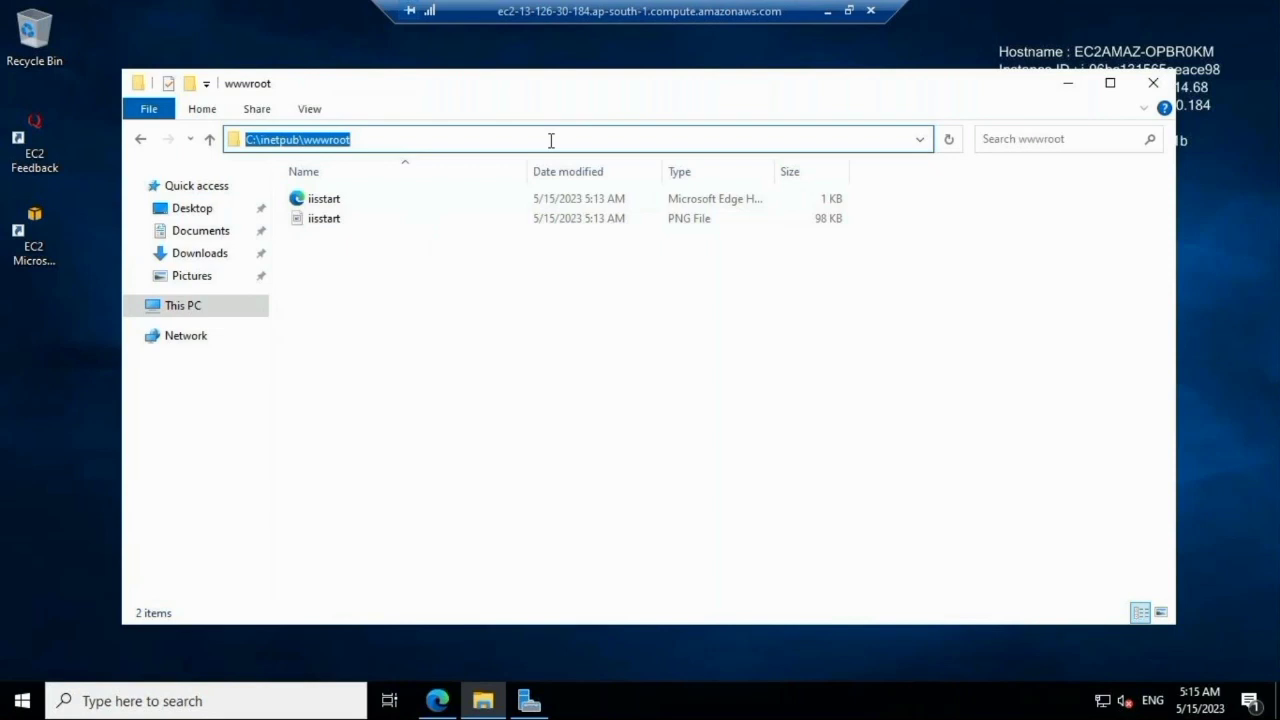
Step: Open a Command Prompt with cmd and change the directory to C:\inetpub\wwwroot
key("super+r")
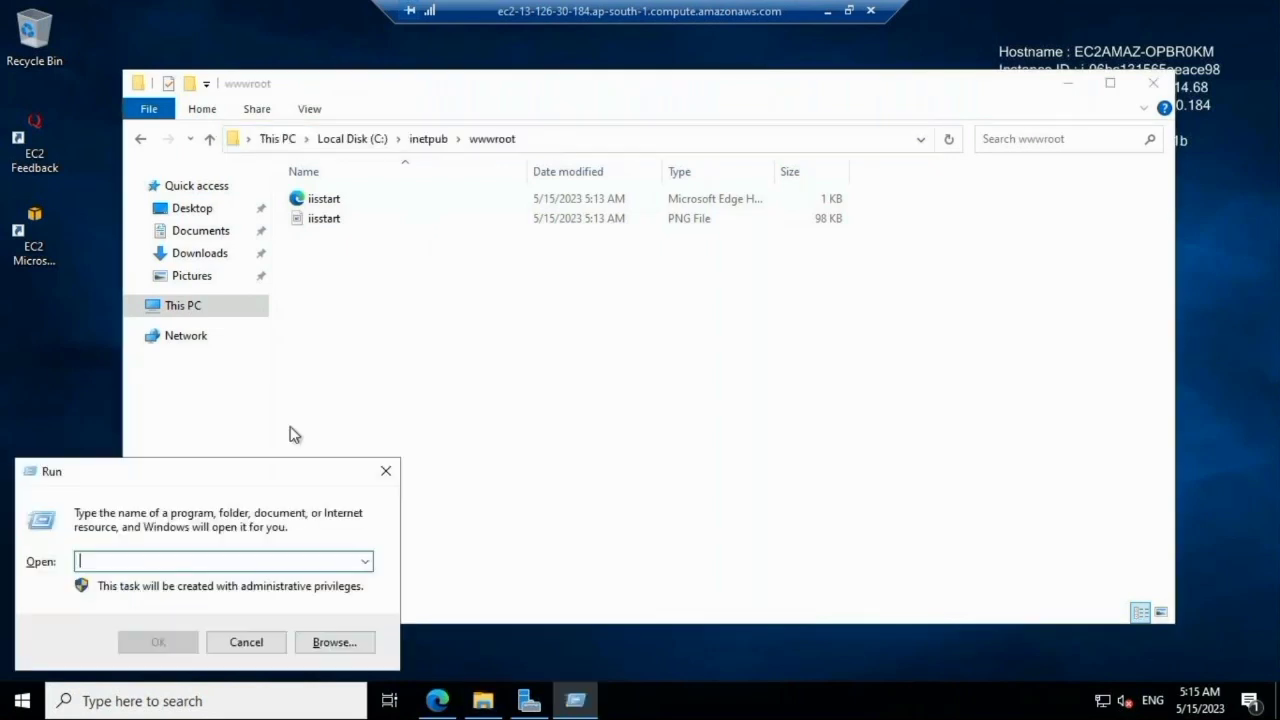
type("cmd")
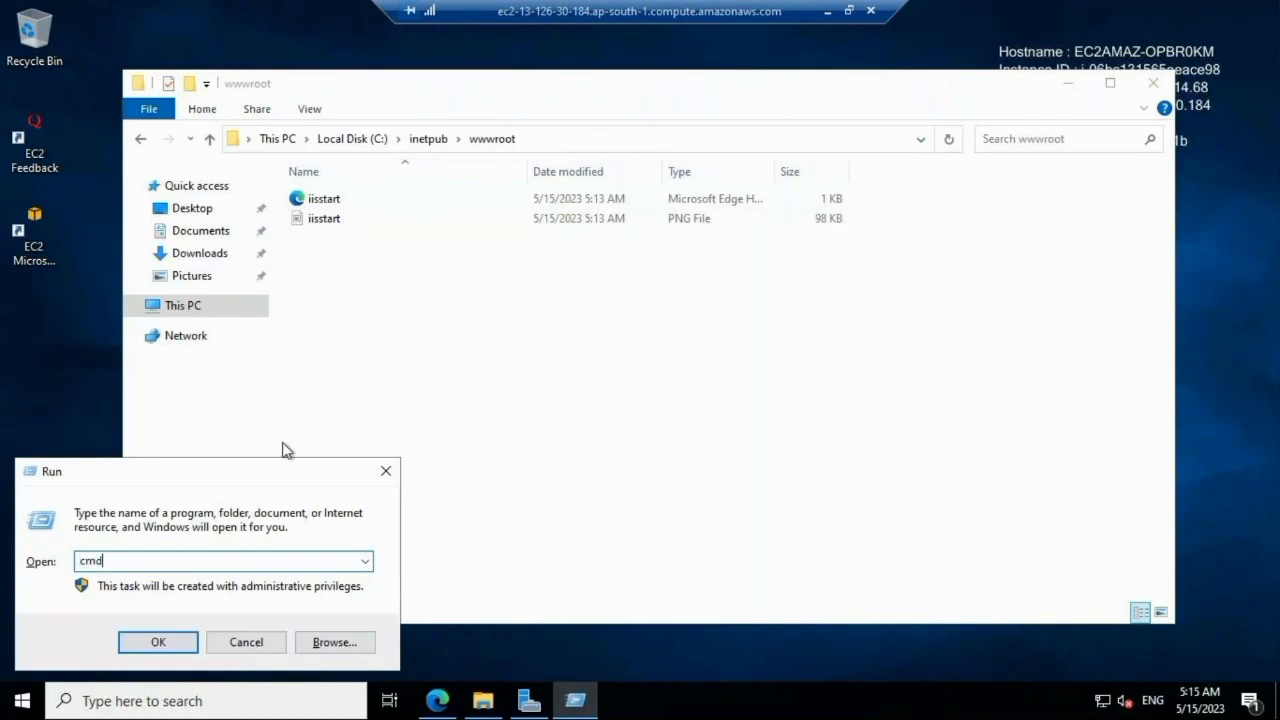
left_click(164, 646)
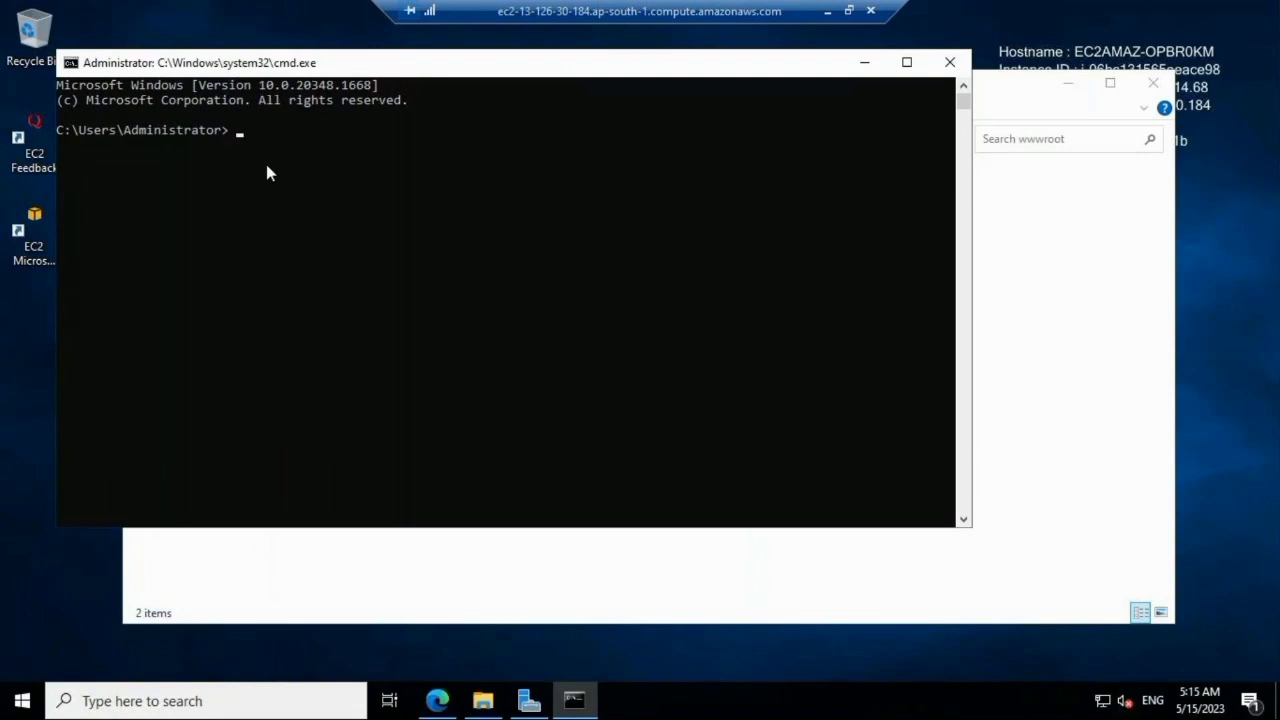
type("cd C:\\inetpub\\wwwroot")
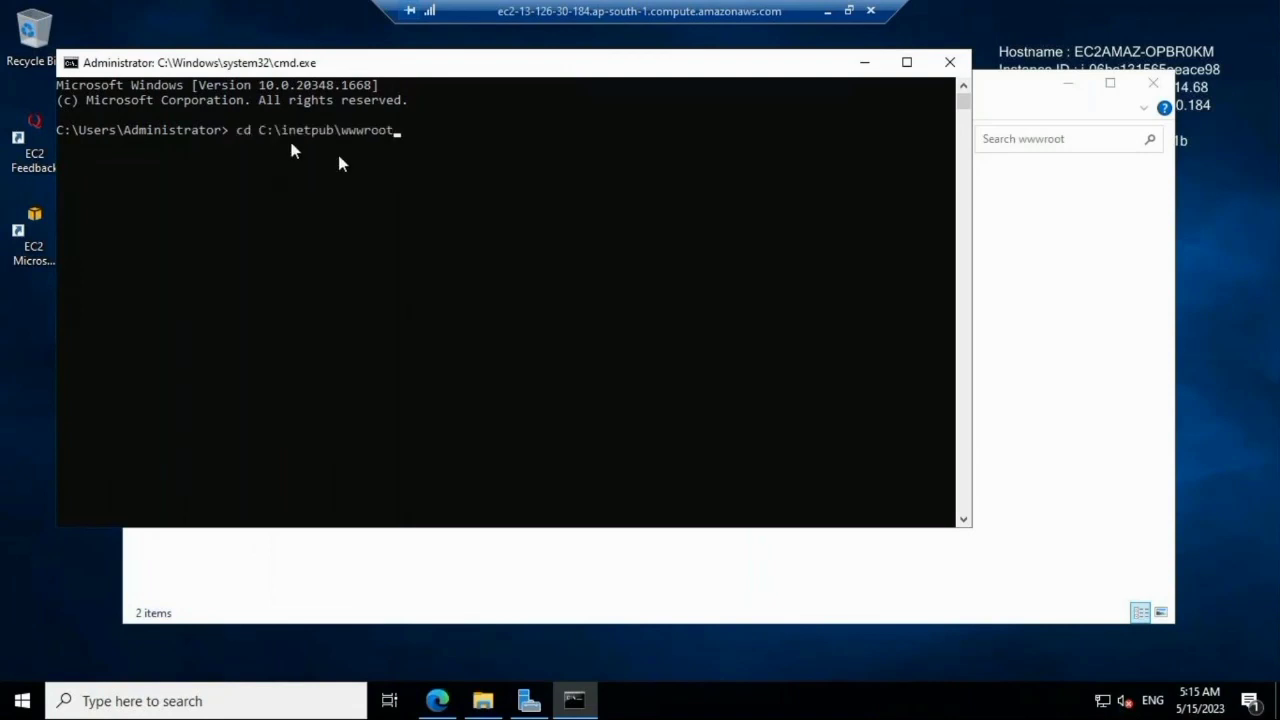
key("Return")
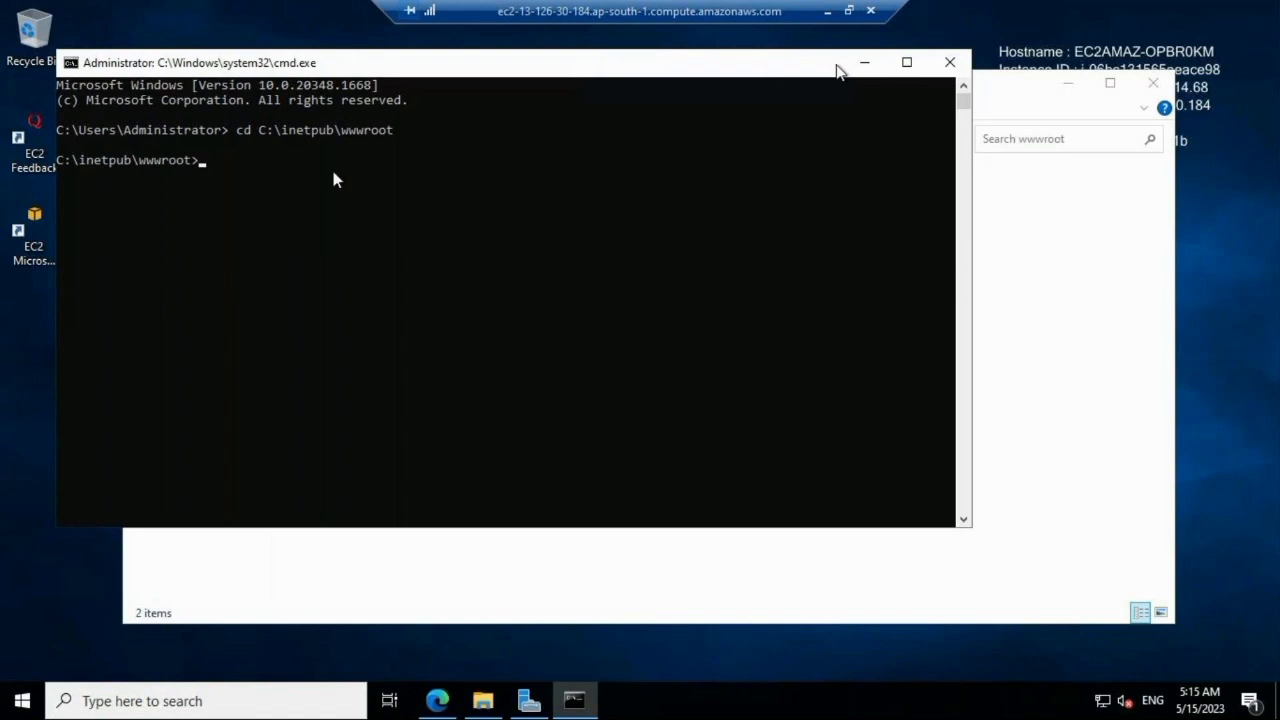
Step: Clone the 04aprdisaster repository into C:\inetpub\wwwroot with git clone, using the HTTPS URL copied from its GitHub page
type("git clone")
left_click(827, 11)
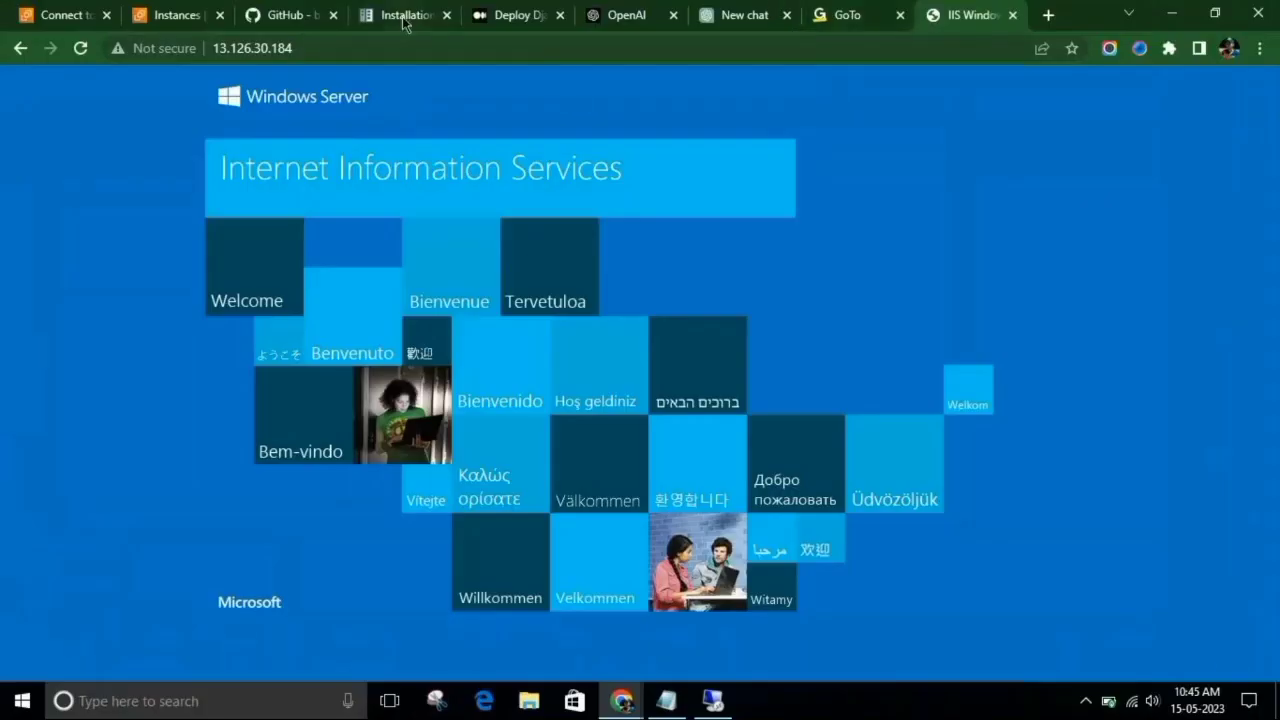
left_click(281, 10)
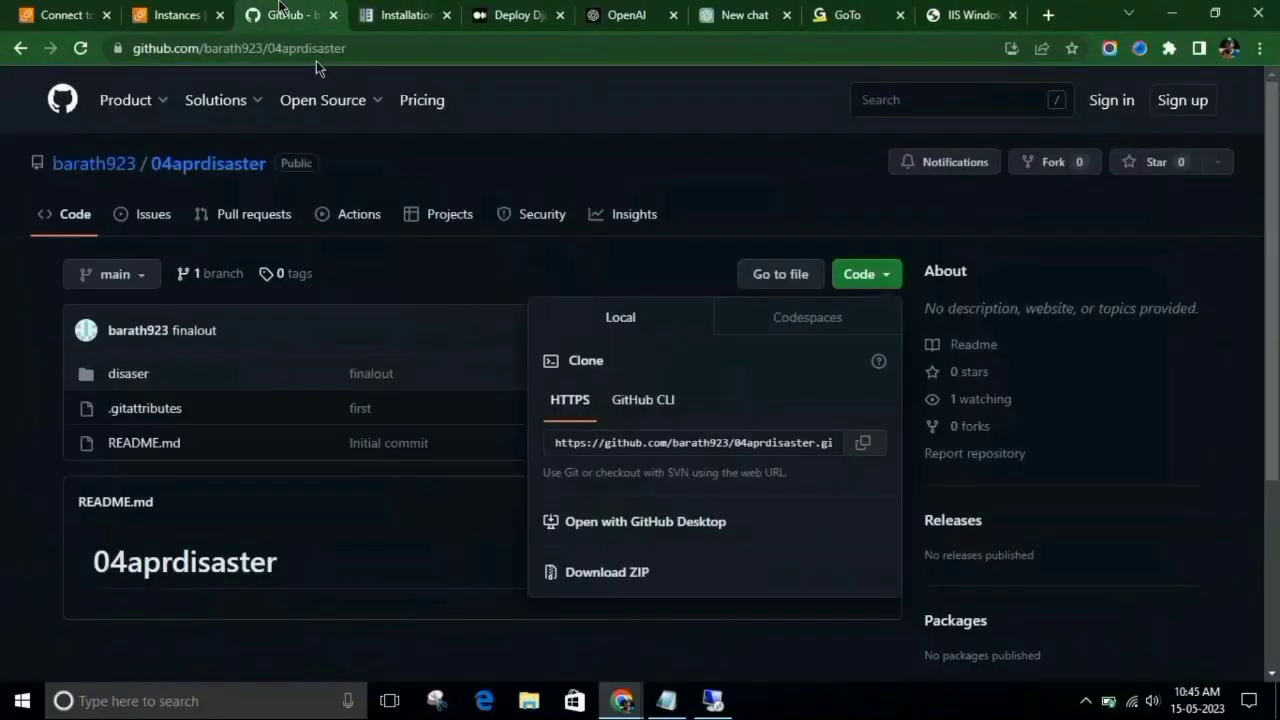
left_click(863, 443)
left_click(712, 700)
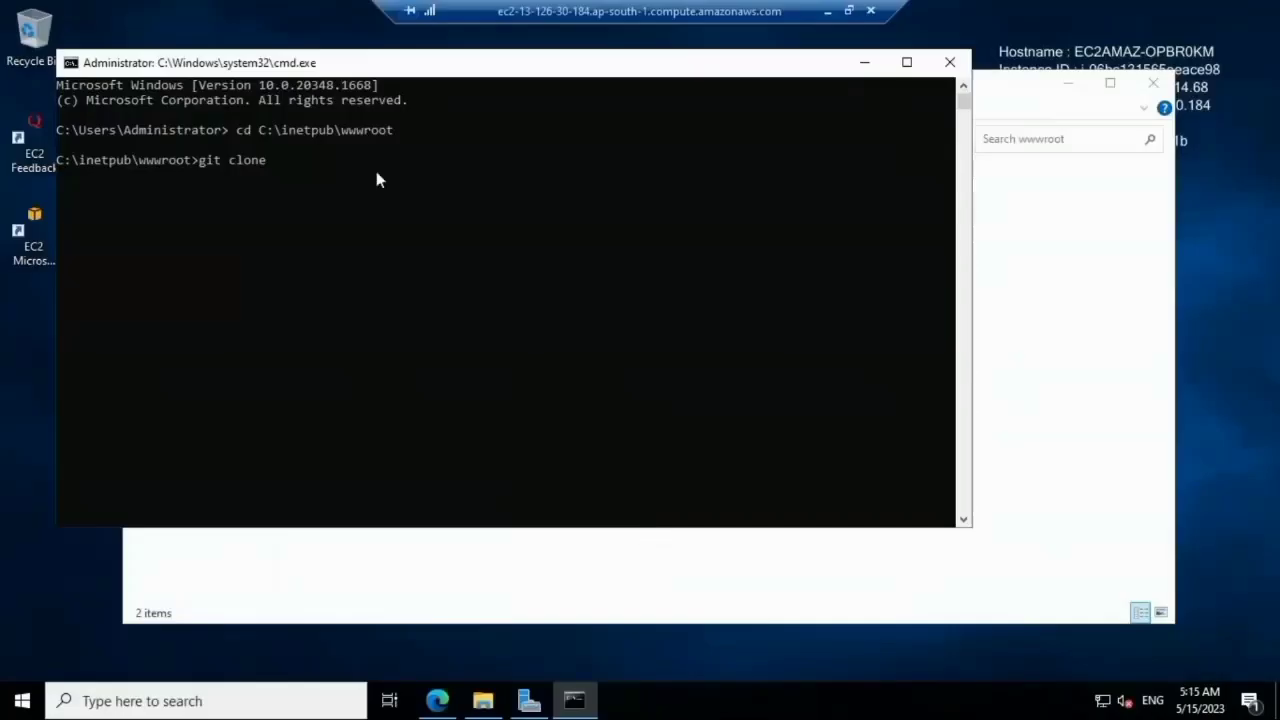
right_click(314, 165)
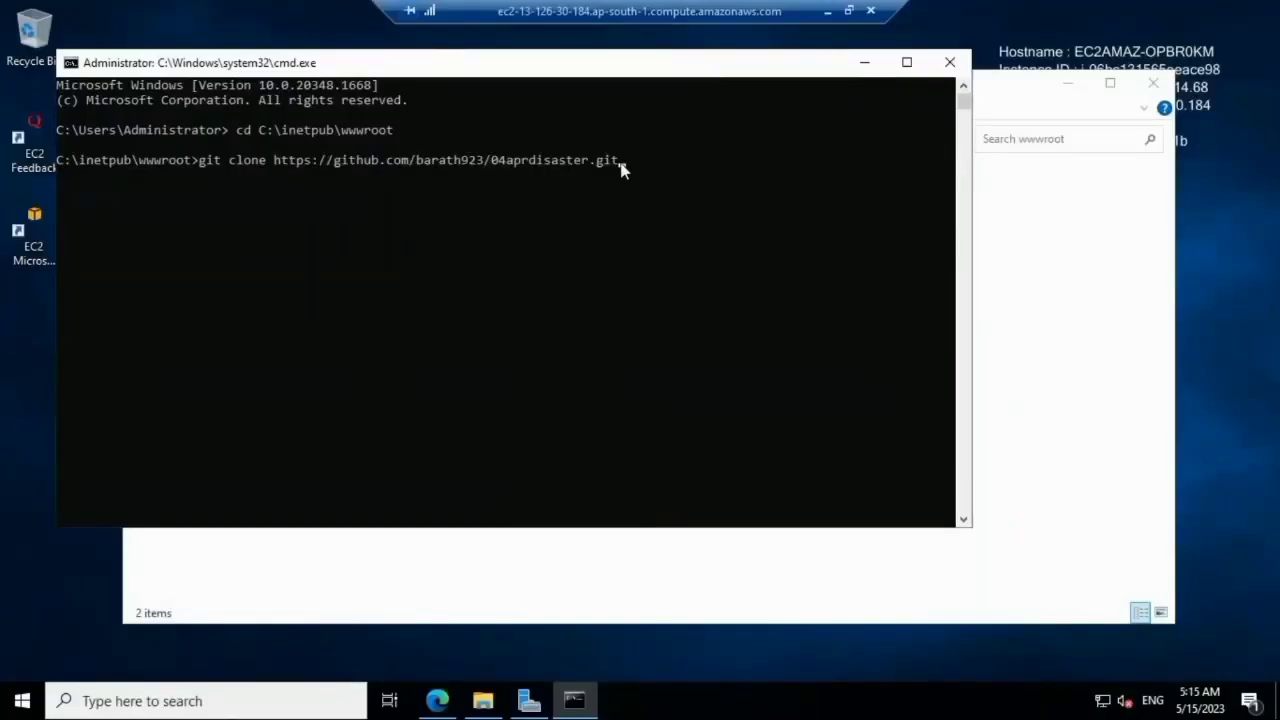
key("Return")
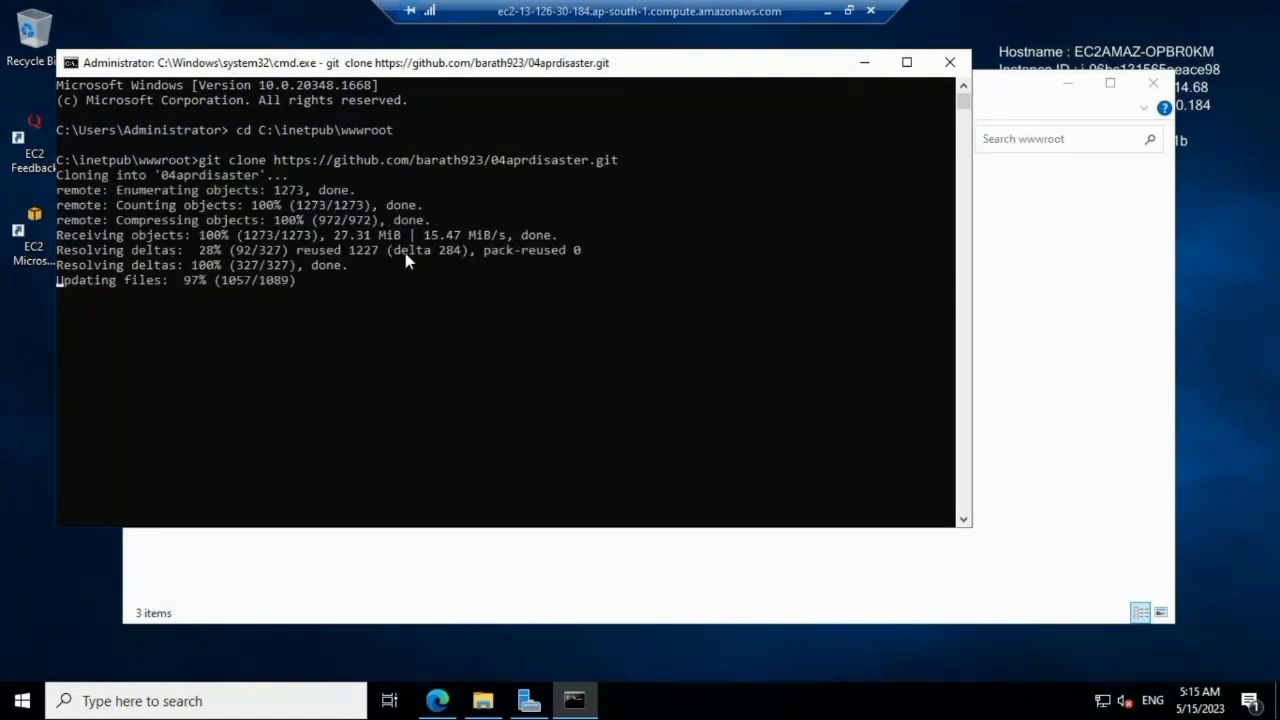
Step: Open the disaser folder inside the cloned 04aprdisaster folder in File Explorer and copy its full path
left_click(1061, 315)
left_click(423, 197)
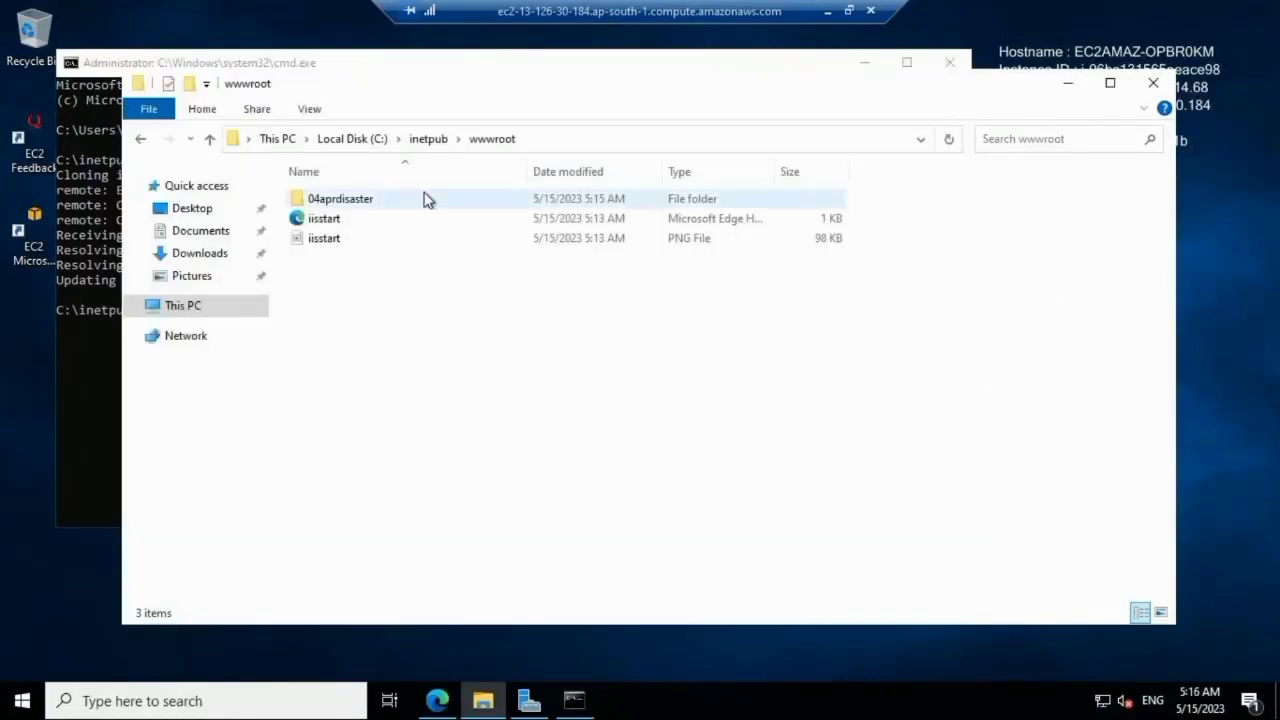
double_click(340, 203)
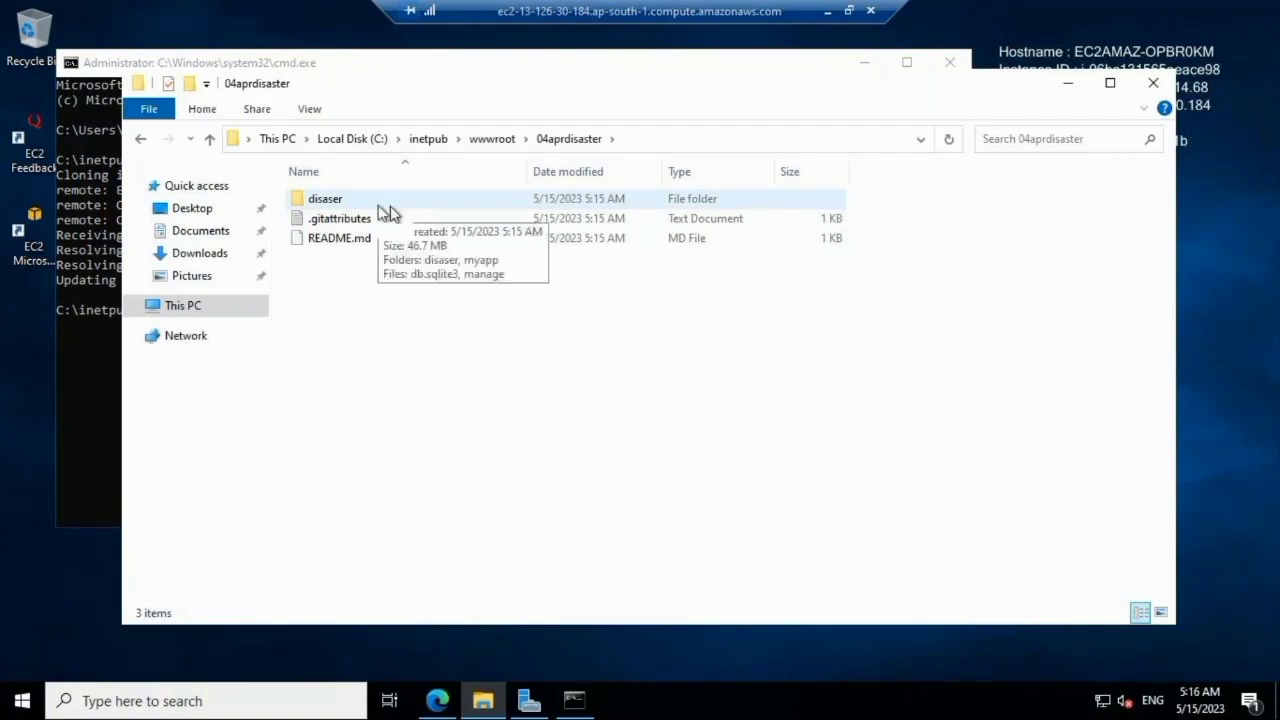
left_click(380, 203)
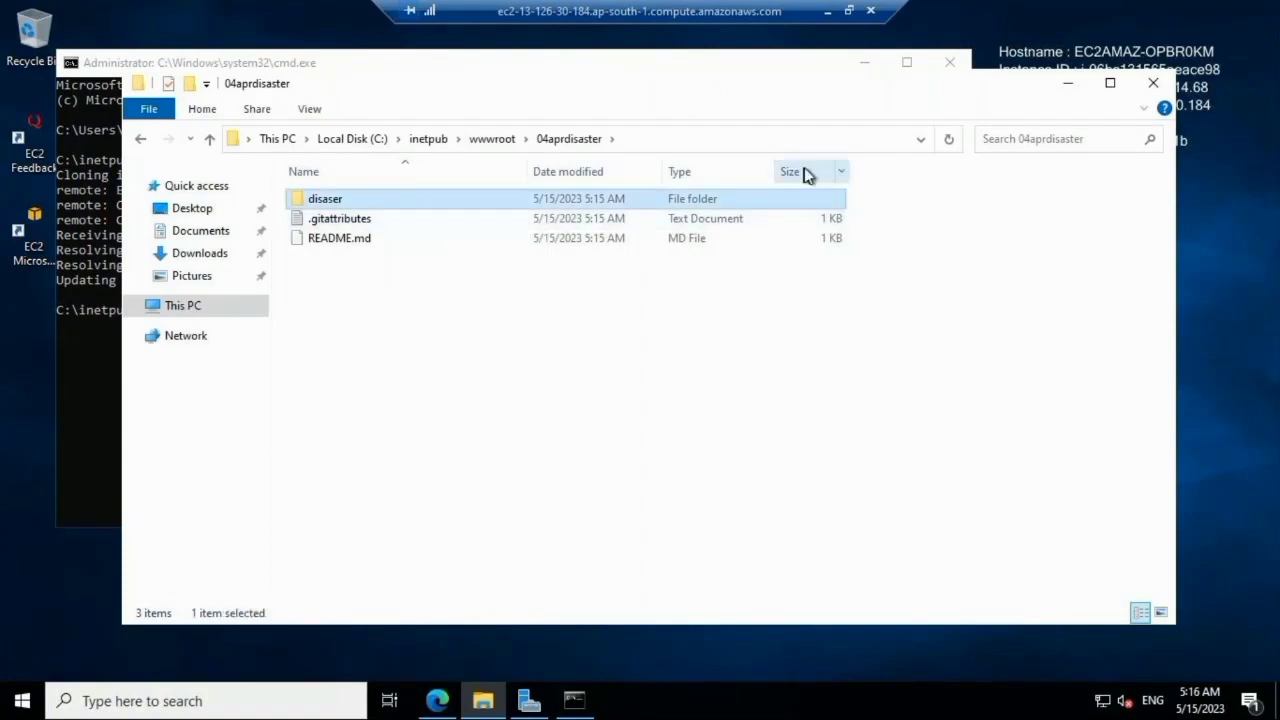
double_click(584, 200)
left_click(702, 141)
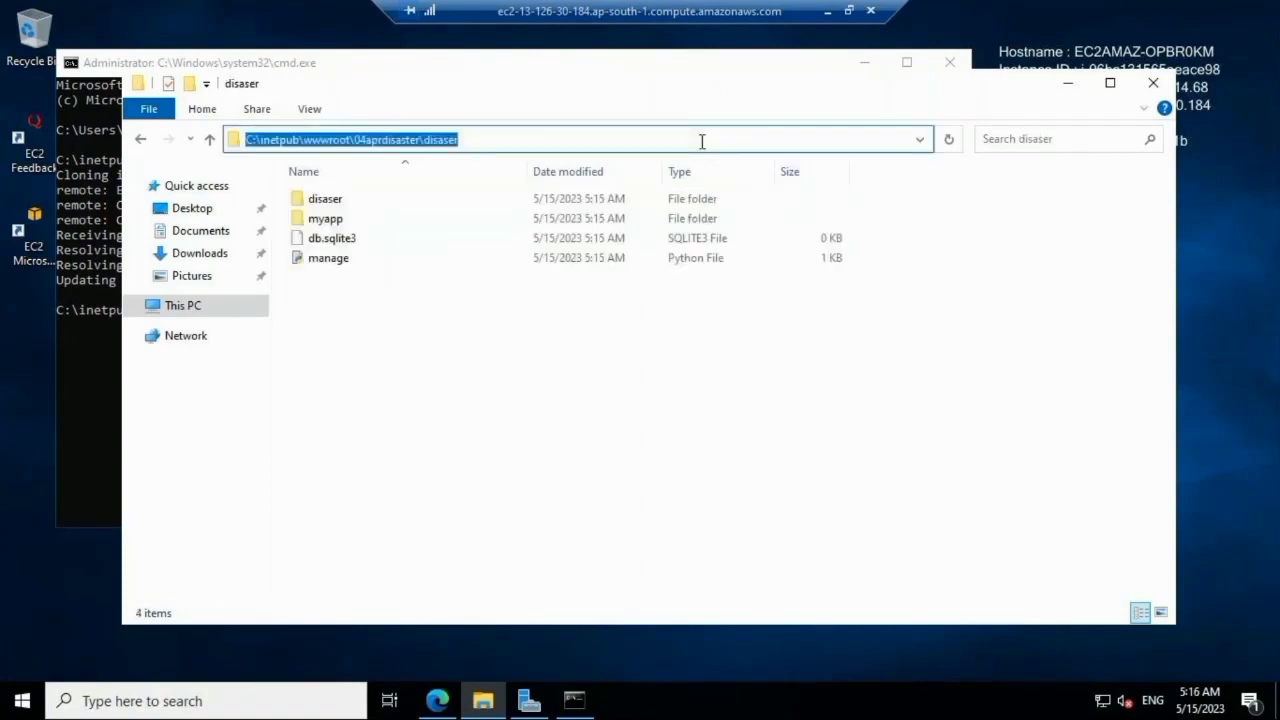
Step: Change the Command Prompt directory to C:\inetpub\wwwroot\04aprdisaster\disaser with cd
left_click(85, 400)
key("ctrl+v")
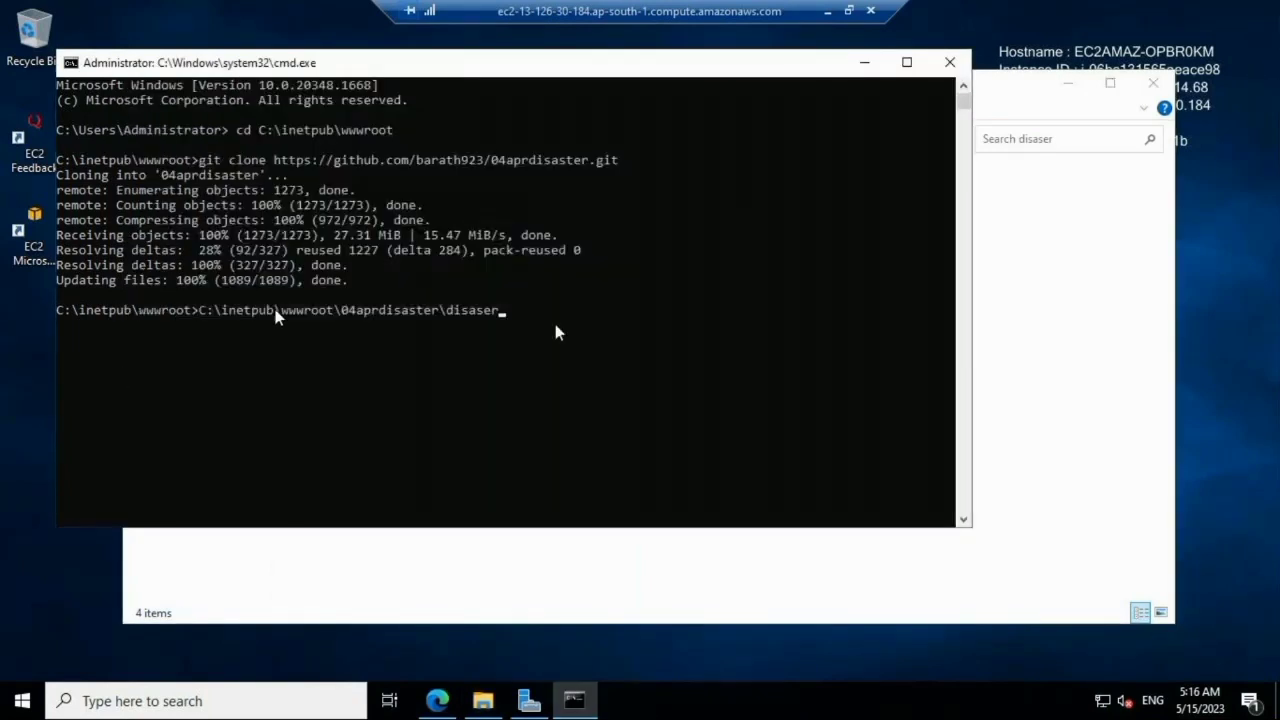
key("Left")
key("Left")
key("Left")
key("Left")
key("Left")
key("Left")
key("Left")
key("Left")
key("Left")
key("Left")
key("Left")
key("Home")
type("cd")
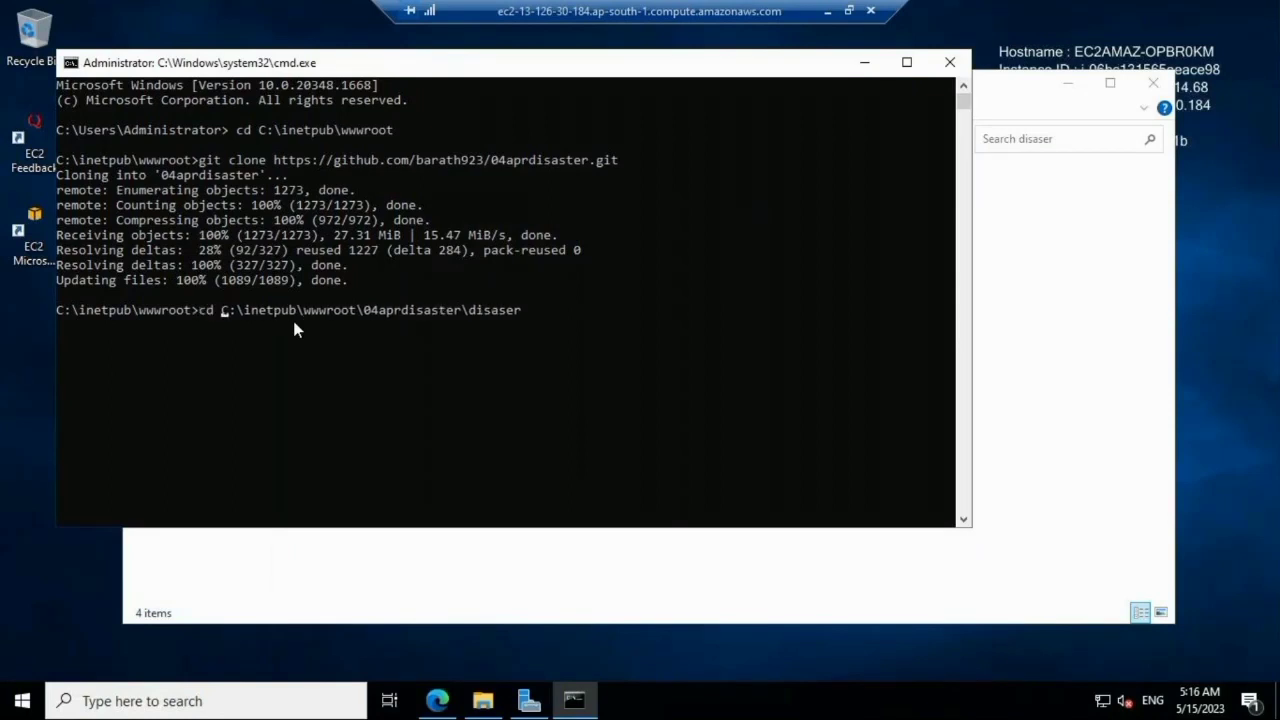
key("Return")
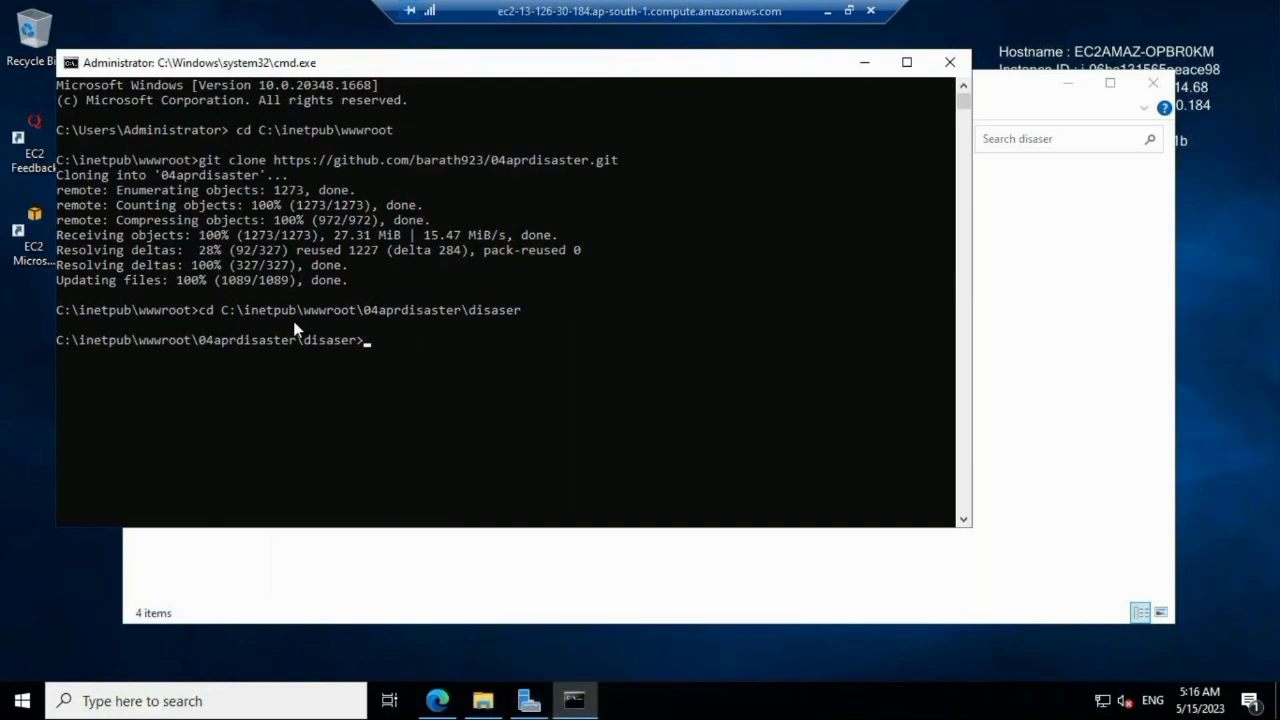
Step: Install Django in the project directory by running pip install django
type("pip install djan")
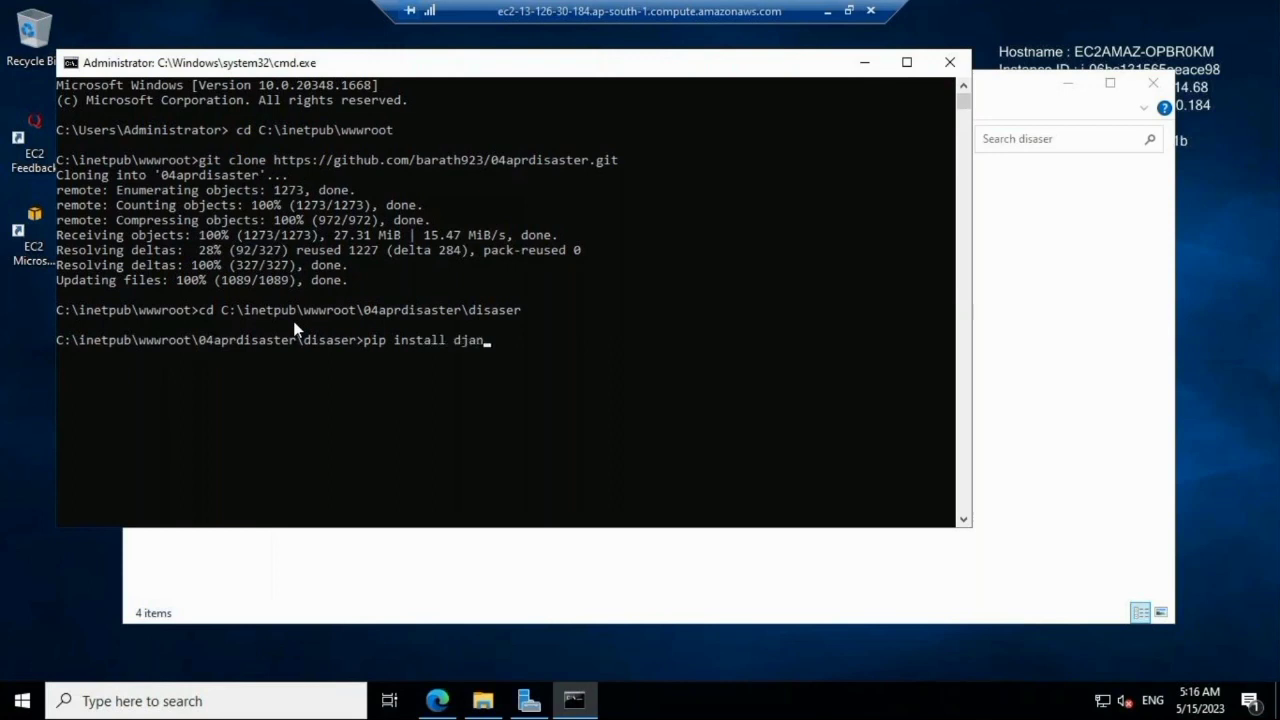
type("go")
key("Return")
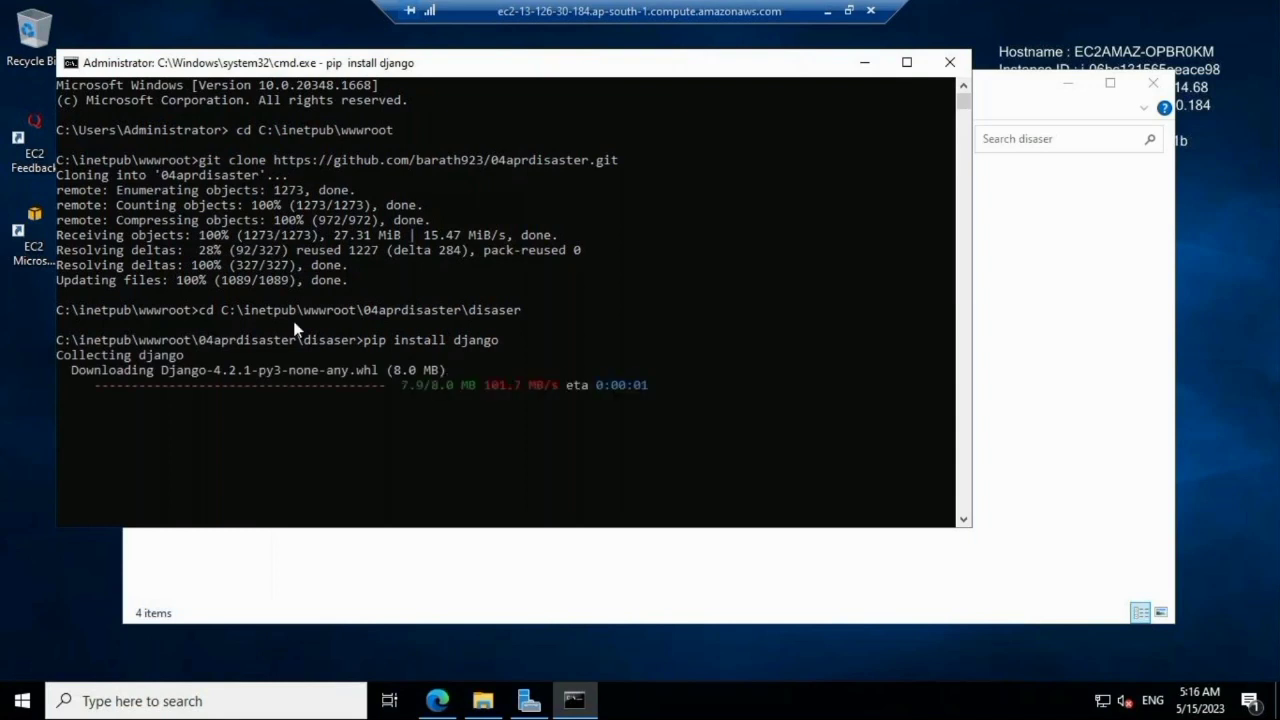
Step: Find the settings Python file in the project's inner disaser folder and open it for editing with IDLE
left_click(865, 63)
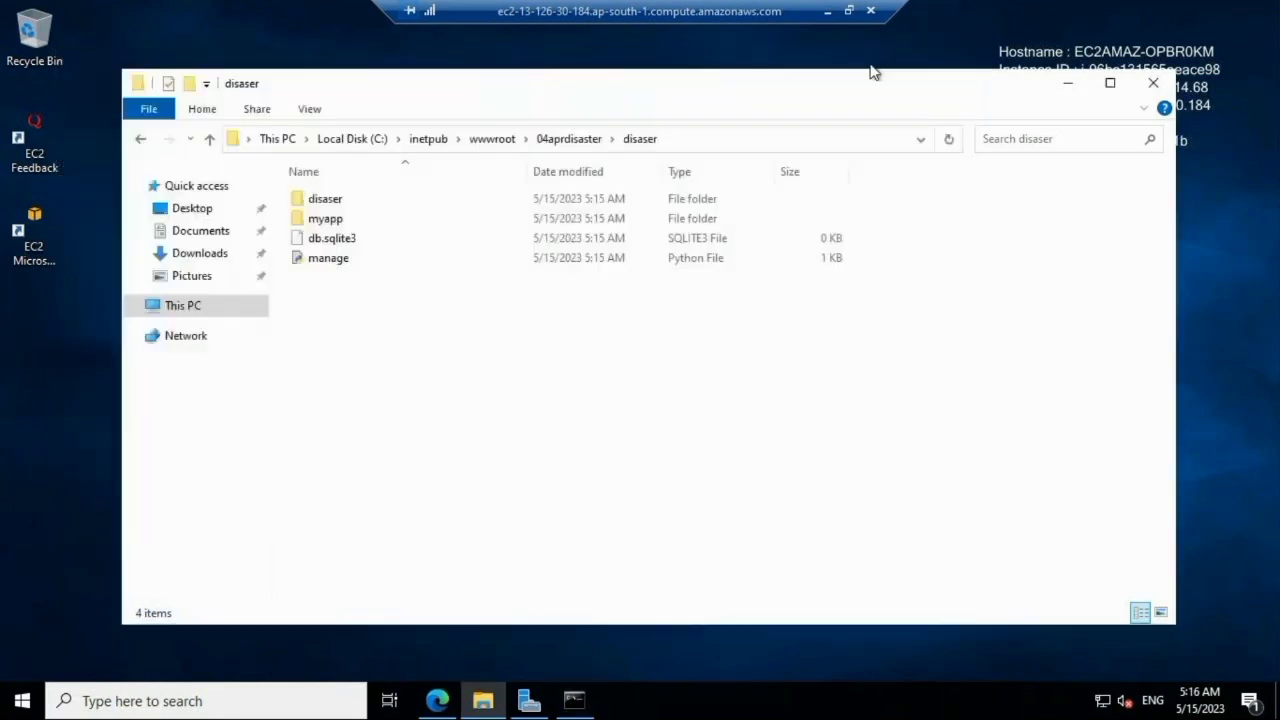
double_click(432, 218)
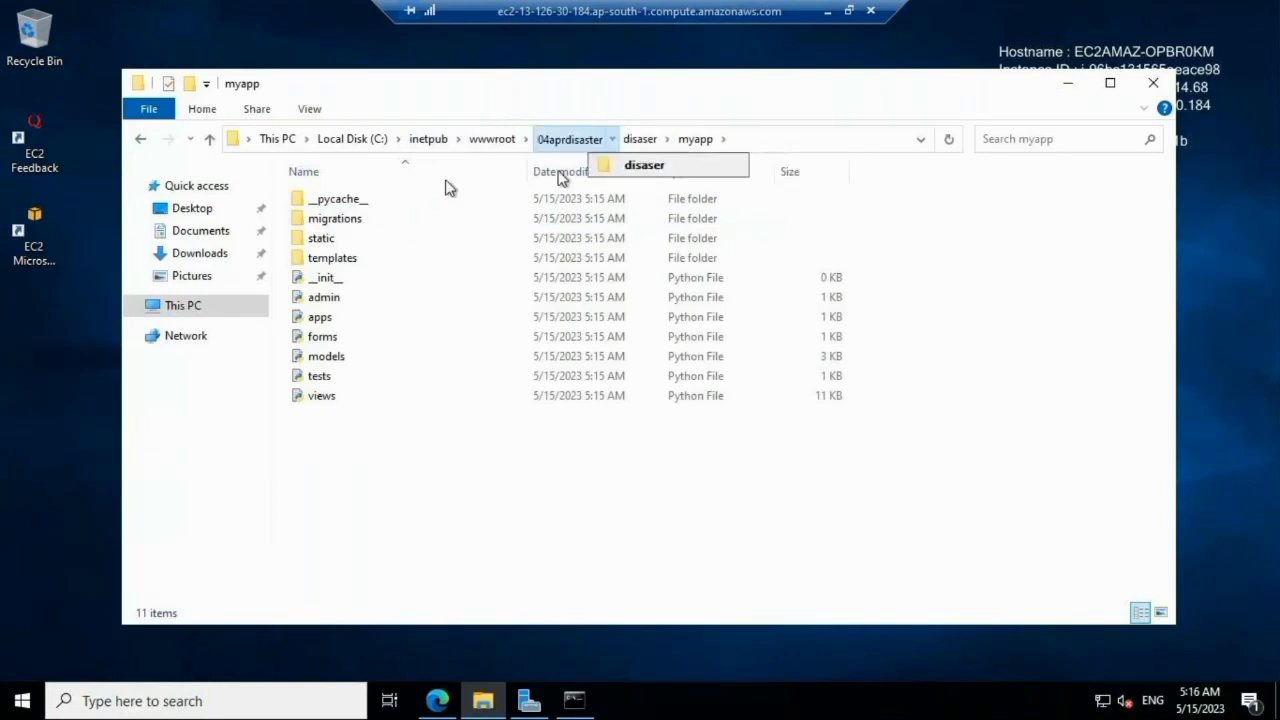
left_click(642, 140)
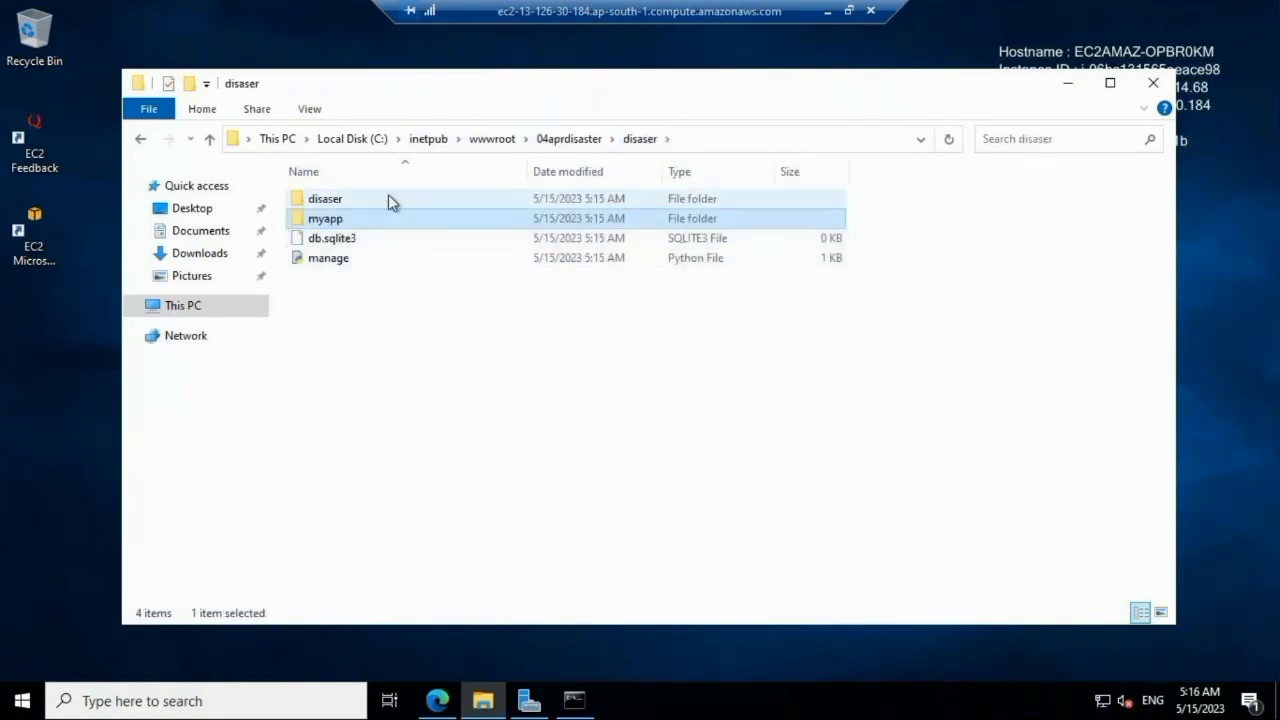
double_click(388, 198)
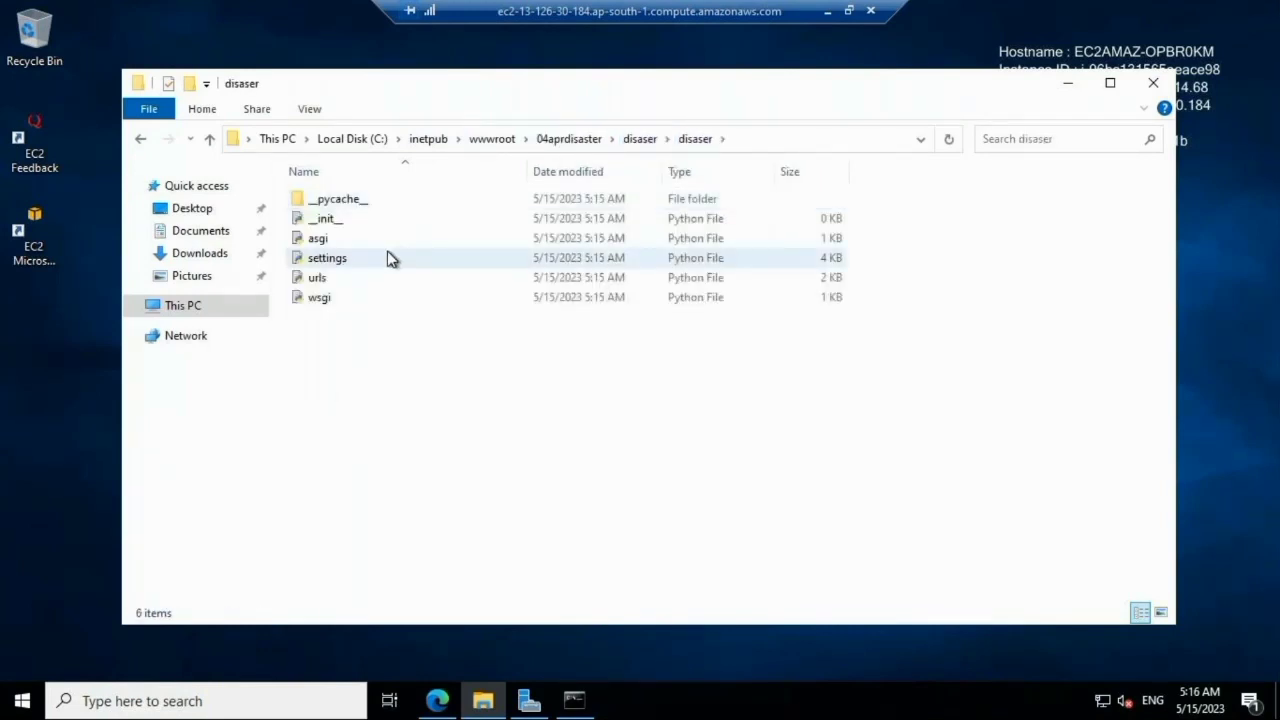
left_click(389, 258)
right_click(387, 256)
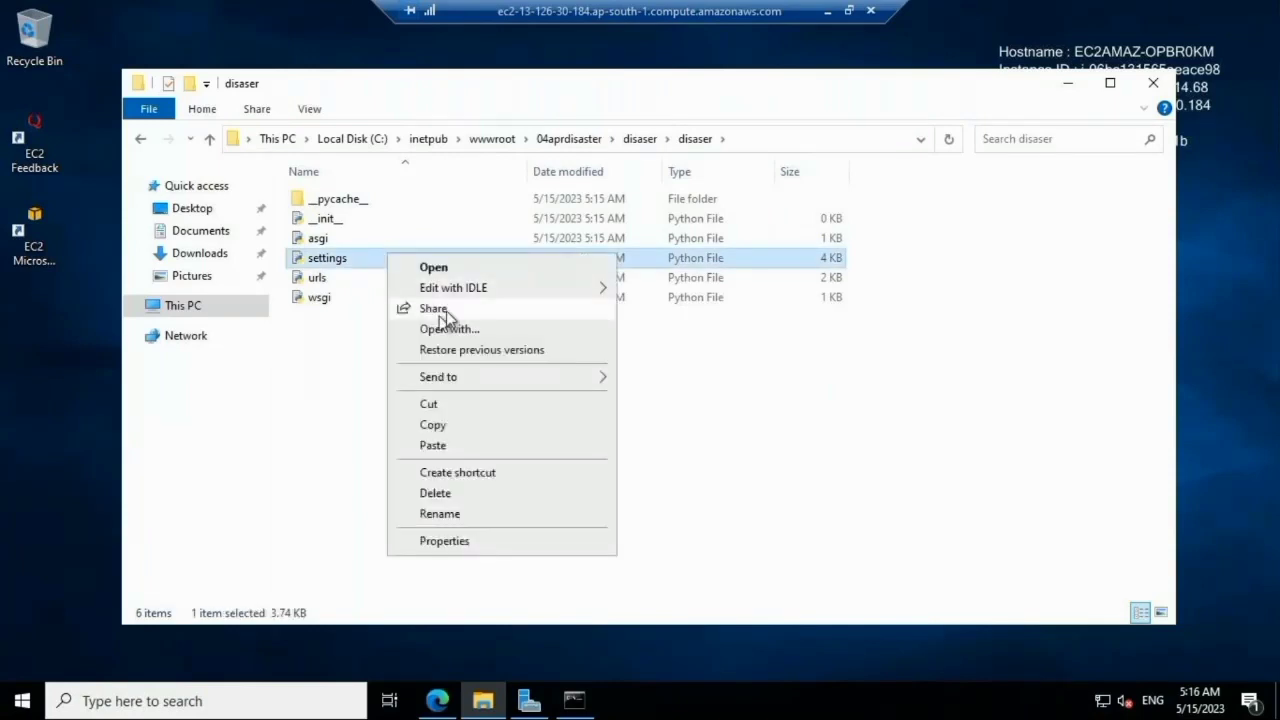
mouse_move(508, 289)
left_click(658, 290)
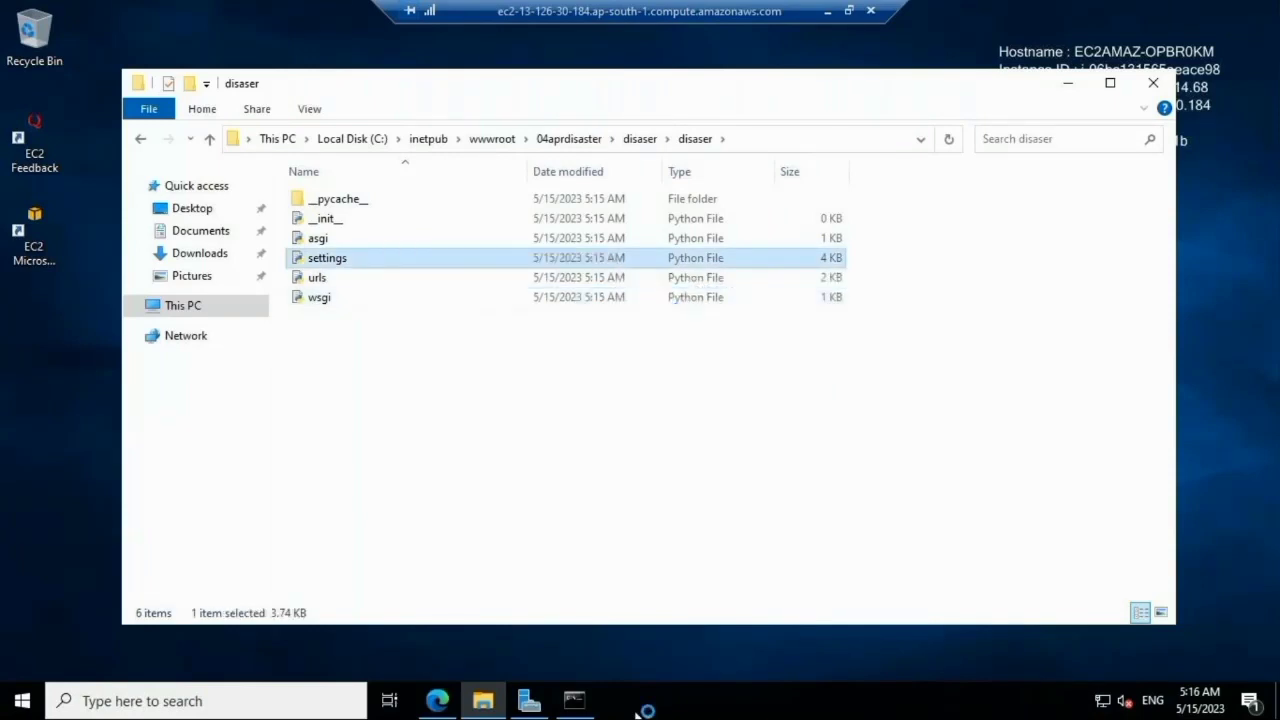
Step: Take the remote session out of full screen and copy the SQLite DATABASES block from the notes file on the local computer
left_click(848, 11)
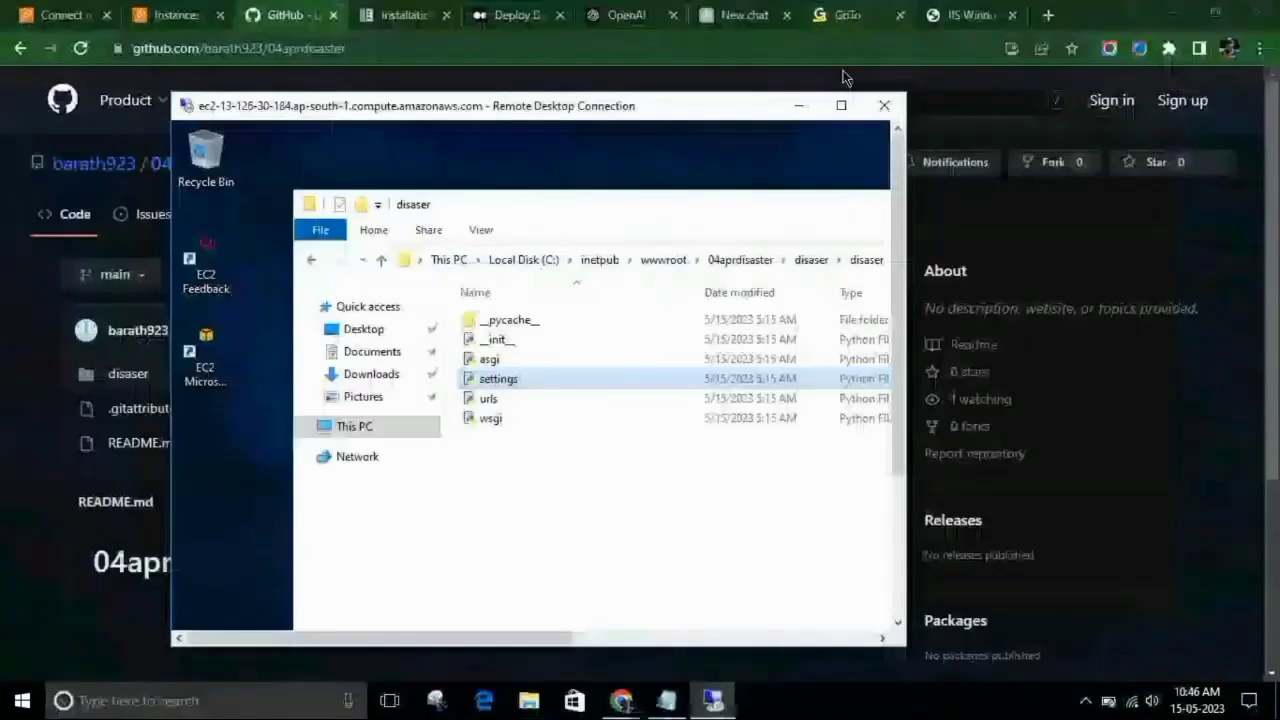
left_click(677, 712)
left_click_drag(492, 285, 481, 203)
key("ctrl+c")
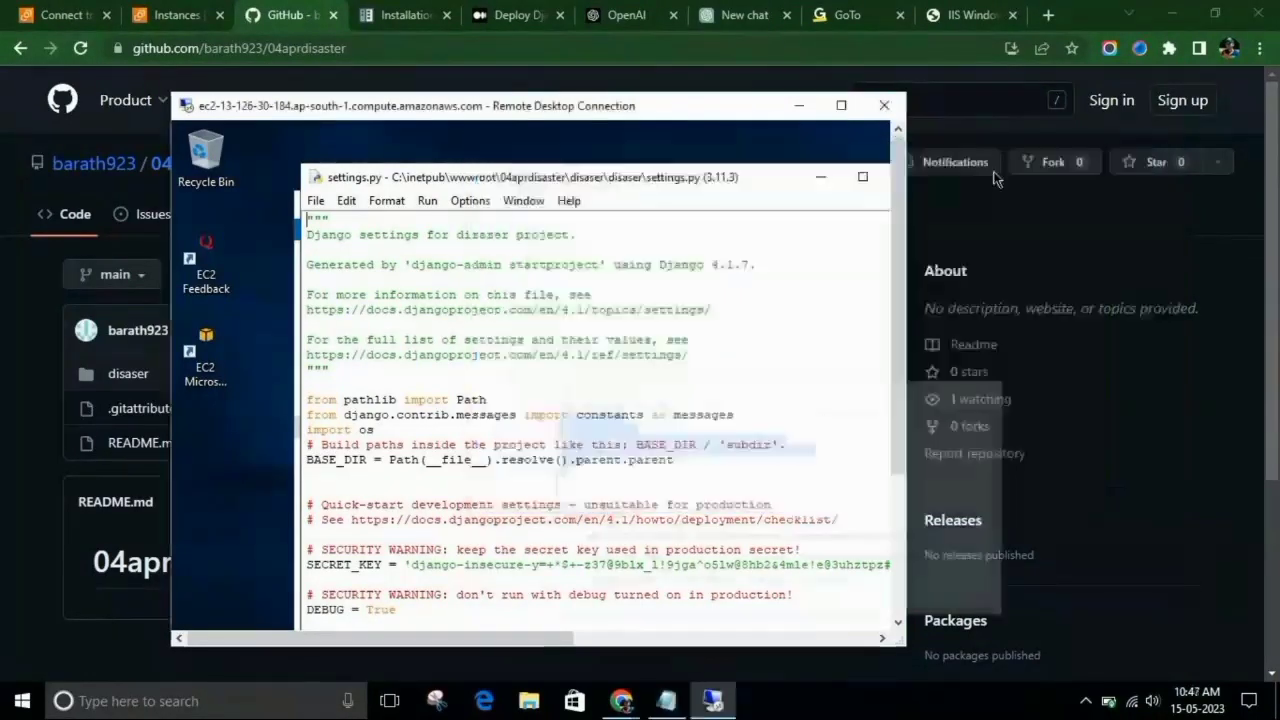
Step: Replace the MySQL DATABASES block in settings.py with the copied django.db.backends.sqlite3 configuration using db.sqlite3, and save the file
left_click(862, 177)
scroll(634, 326, "down", 11)
scroll(396, 438, "down", 13)
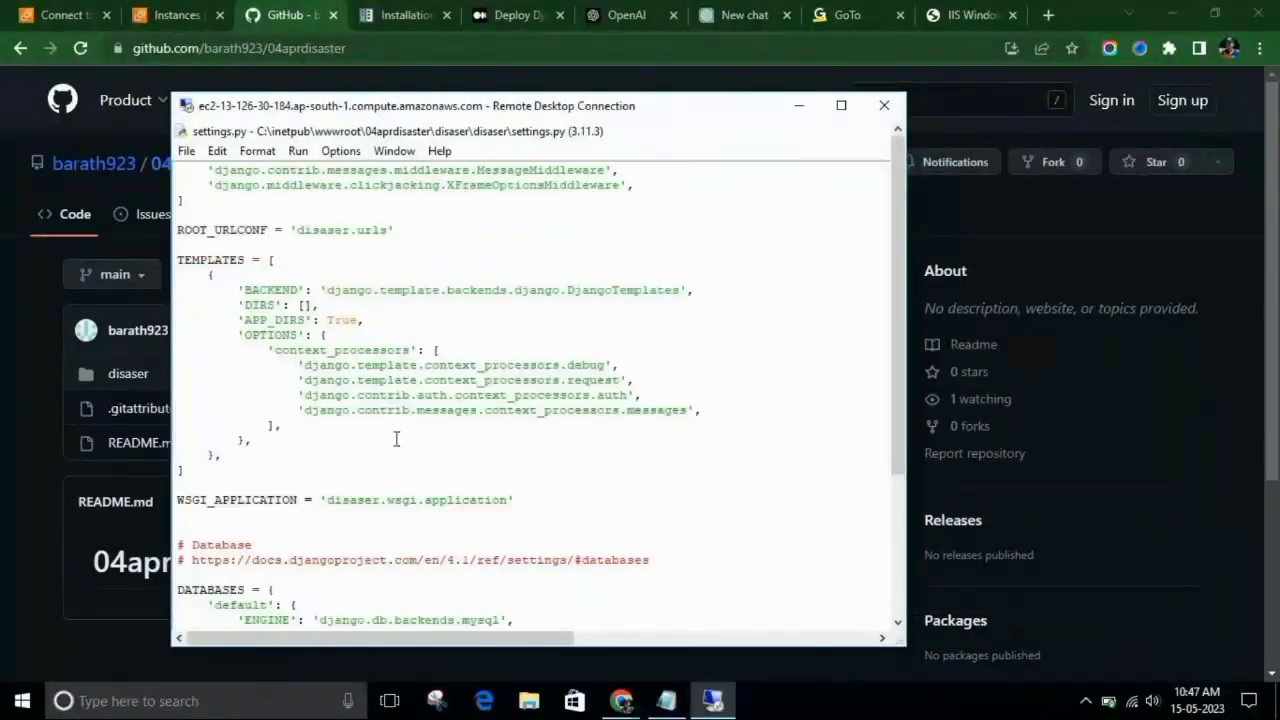
key("Down")
left_click_drag(189, 517, 178, 367)
key("ctrl+v")
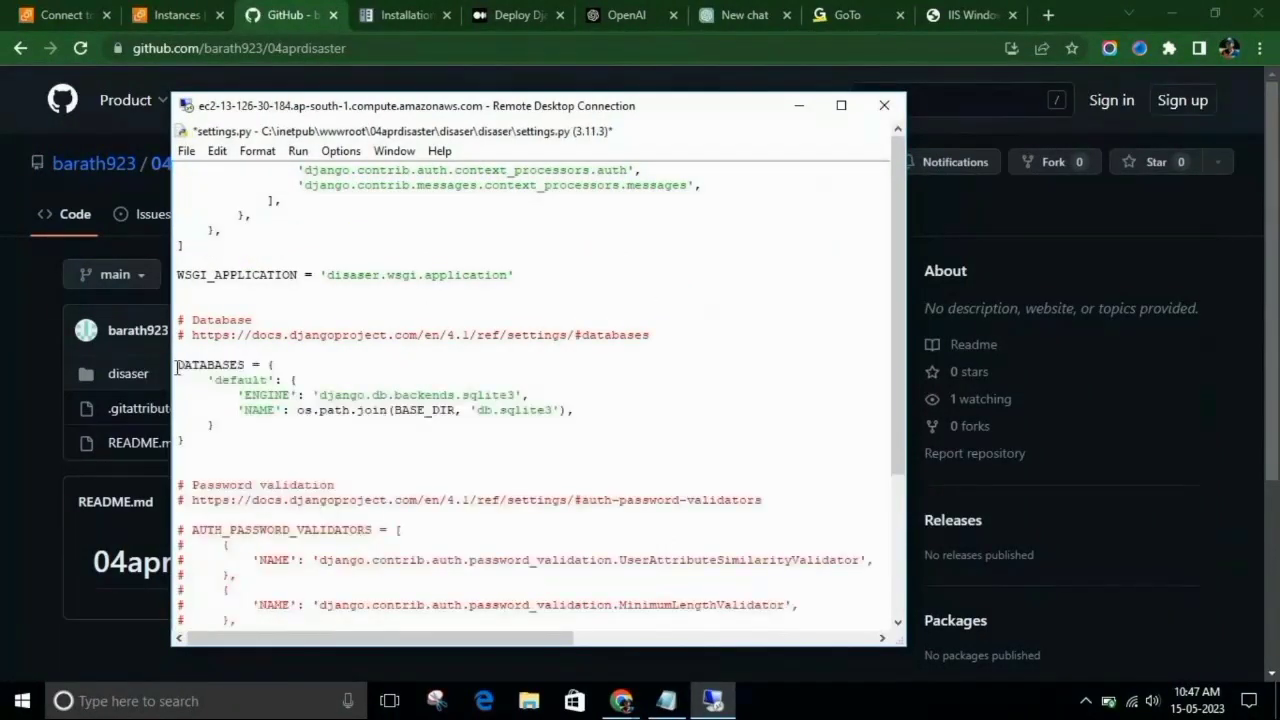
key("ctrl+s")
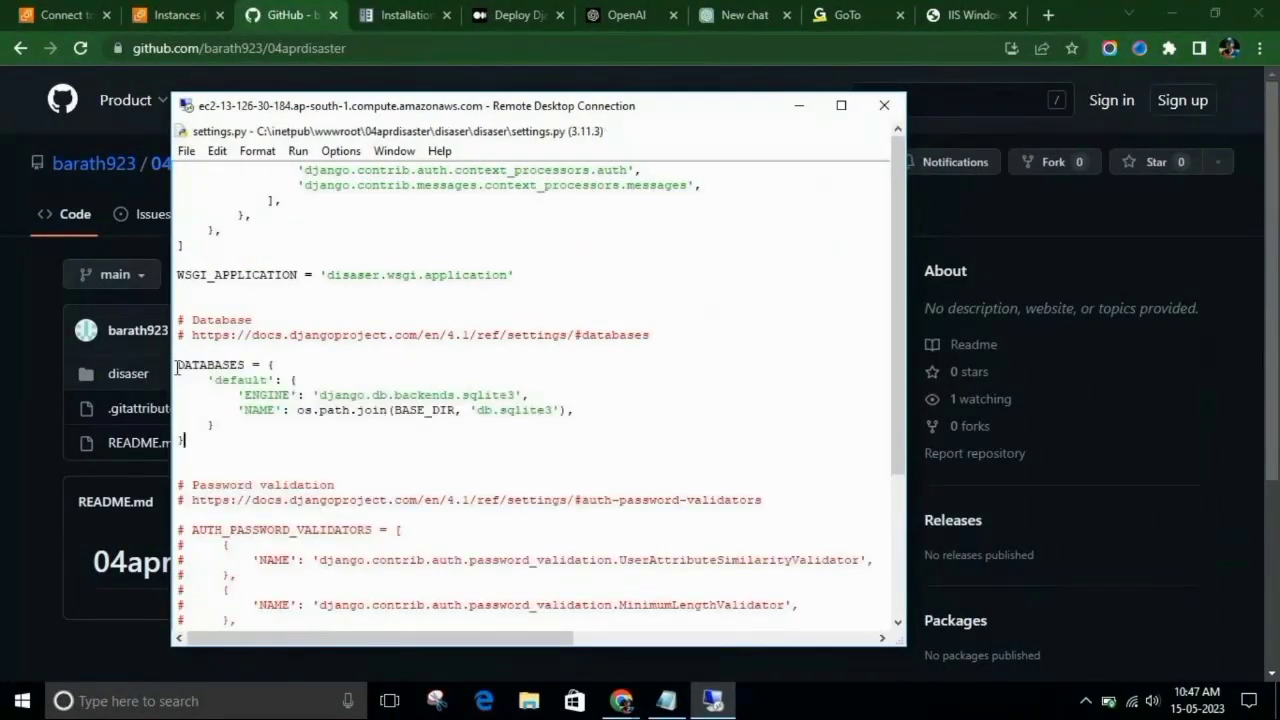
Step: Return the remote session to full screen, shrink the settings.py window and bring the Command Prompt to the front
left_click(809, 104)
left_click(712, 700)
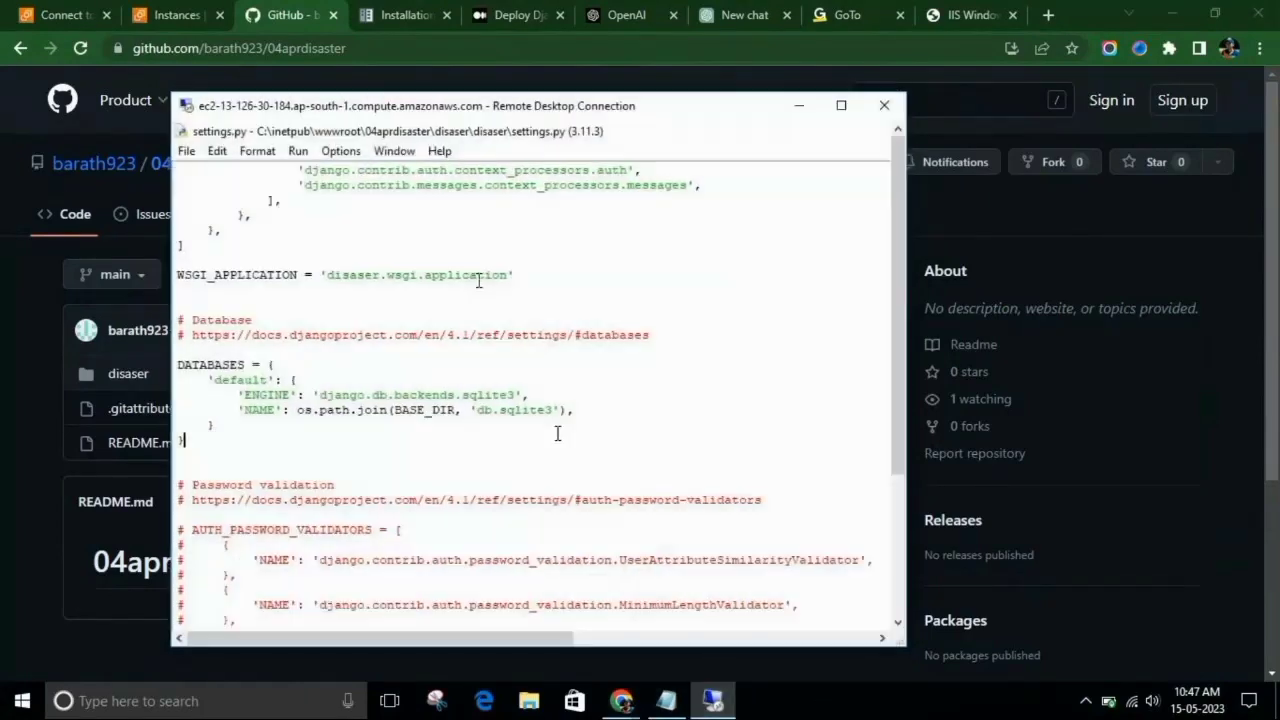
left_click(841, 105)
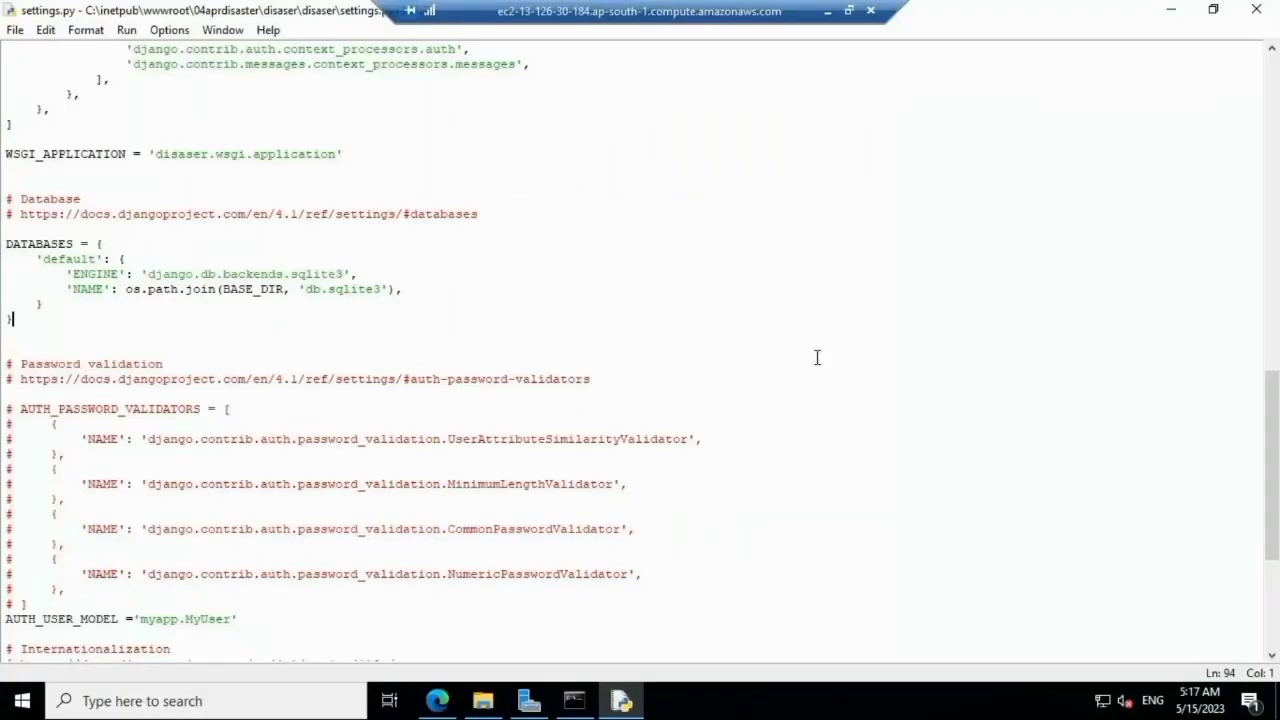
left_click(1197, 8)
left_click(774, 332)
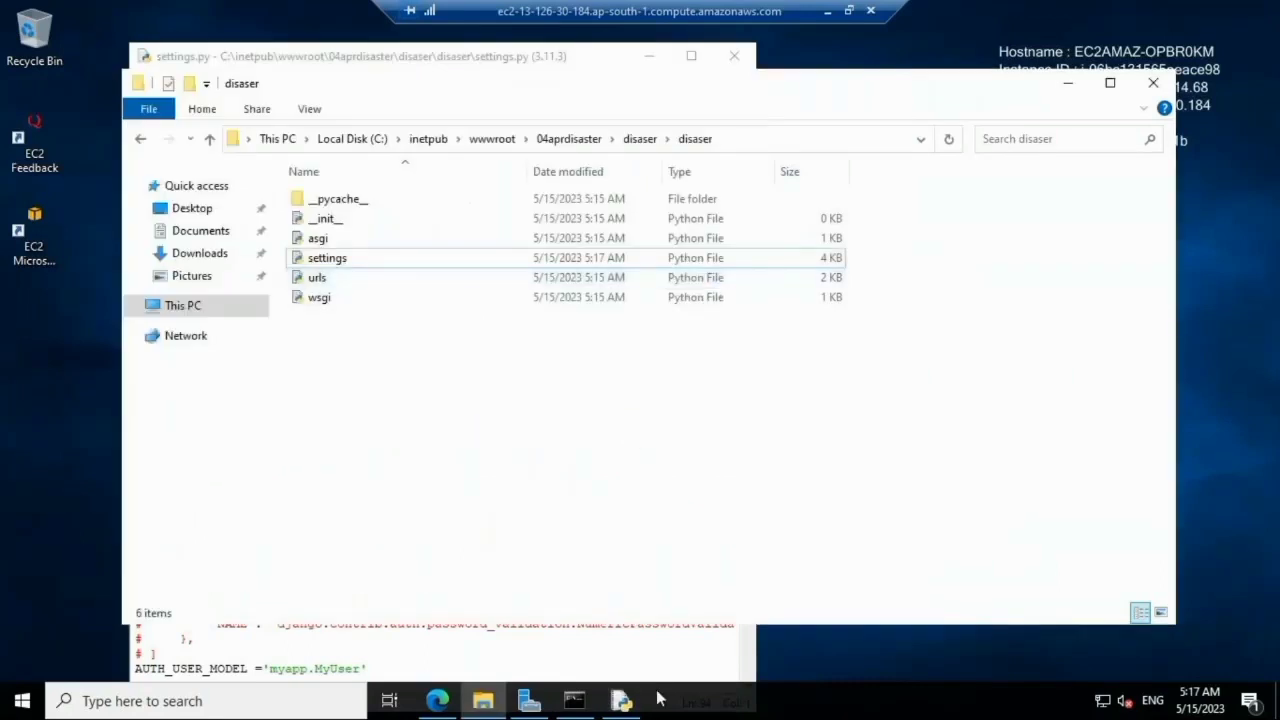
left_click(575, 702)
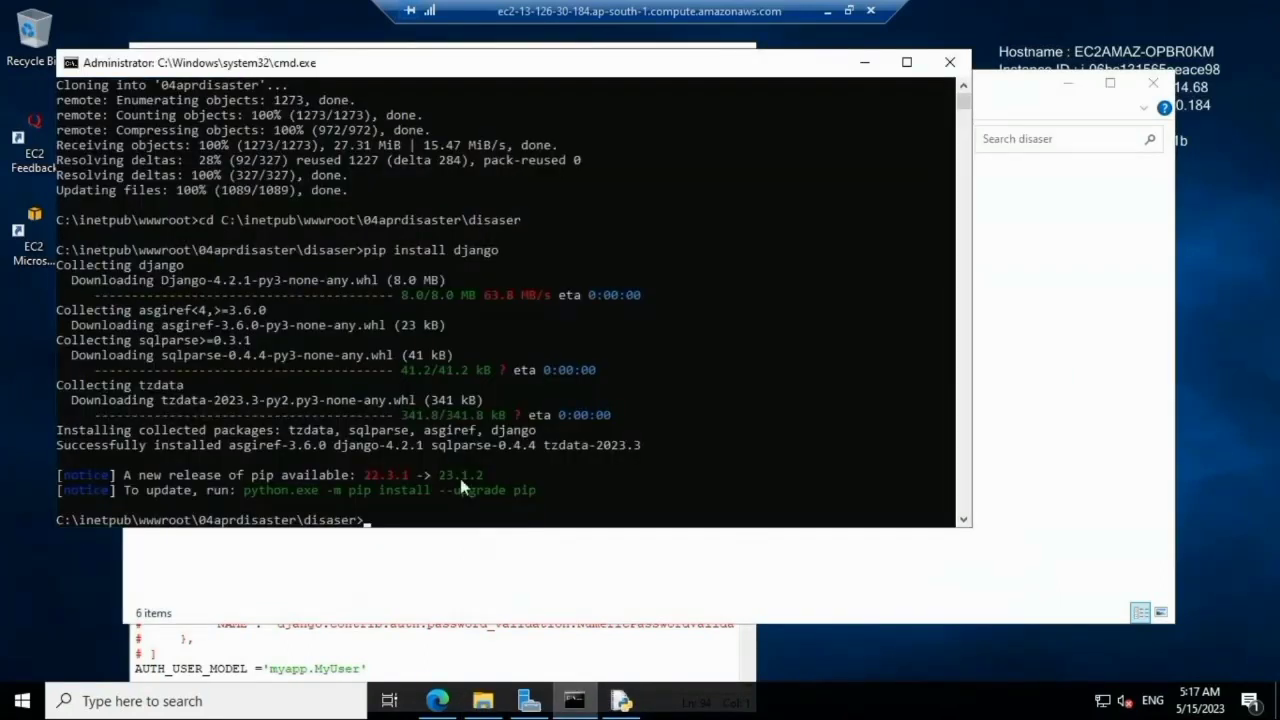
key("Up")
key("Up")
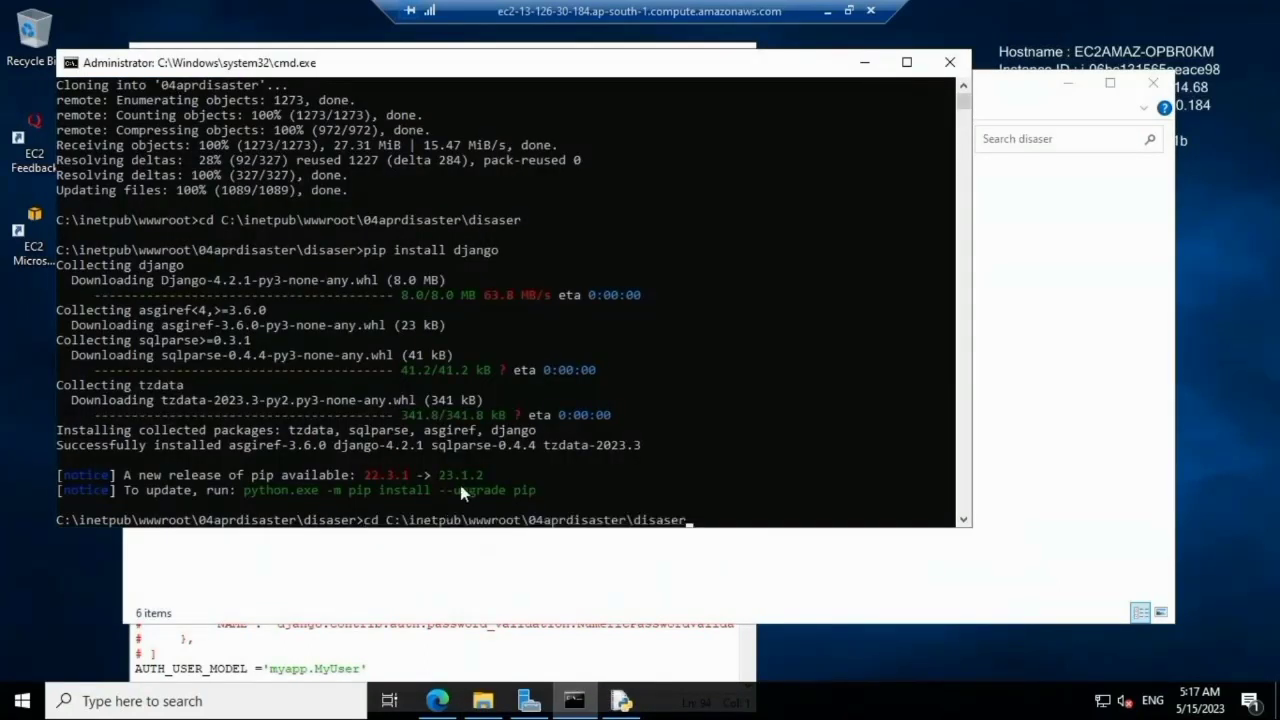
key("BackSpace")
key("BackSpace")
key("BackSpace")
key("BackSpace")
key("BackSpace")
key("BackSpace")
key("BackSpace")
key("BackSpace")
key("BackSpace")
key("BackSpace")
key("BackSpace")
key("BackSpace")
key("BackSpace")
key("BackSpace")
key("BackSpace")
key("BackSpace")
key("BackSpace")
key("BackSpace")
key("BackSpace")
key("BackSpace")
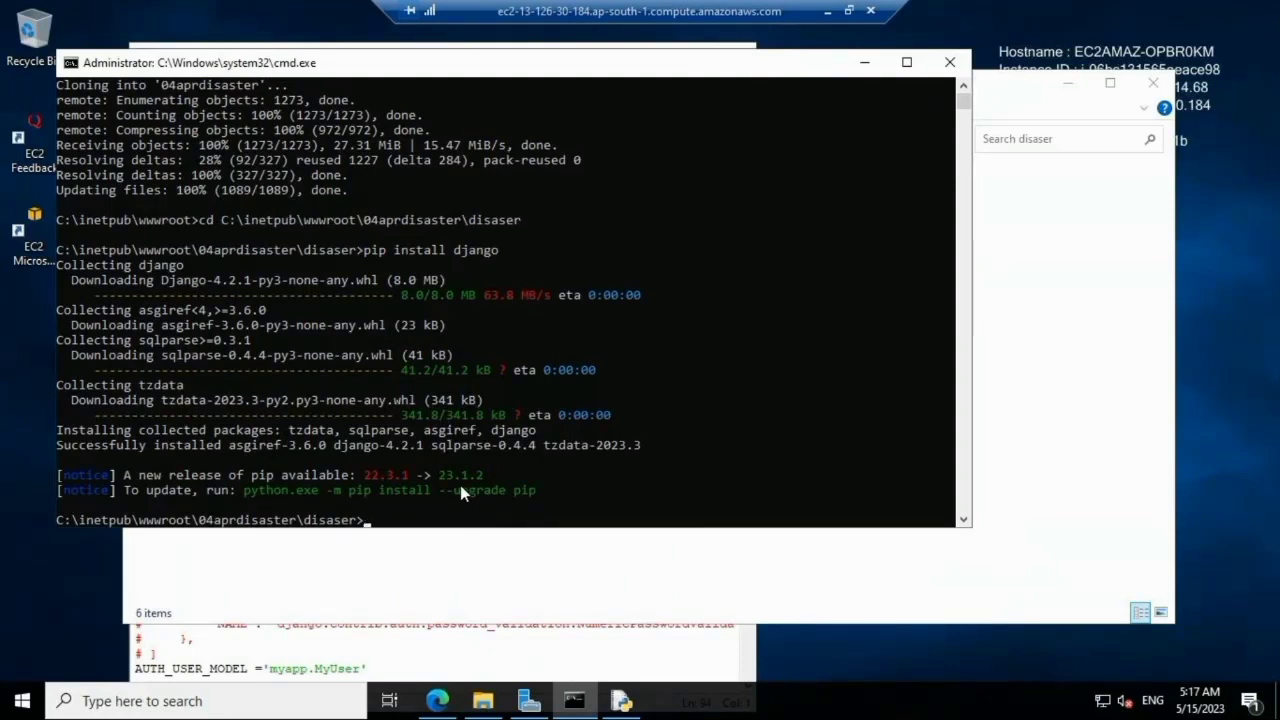
type("python mana")
key("BackSpace")
key("BackSpace")
key("BackSpace")
key("BackSpace")
key("BackSpace")
key("BackSpace")
key("BackSpace")
key("BackSpace")
key("BackSpace")
key("BackSpace")
key("BackSpace")
left_click(902, 62)
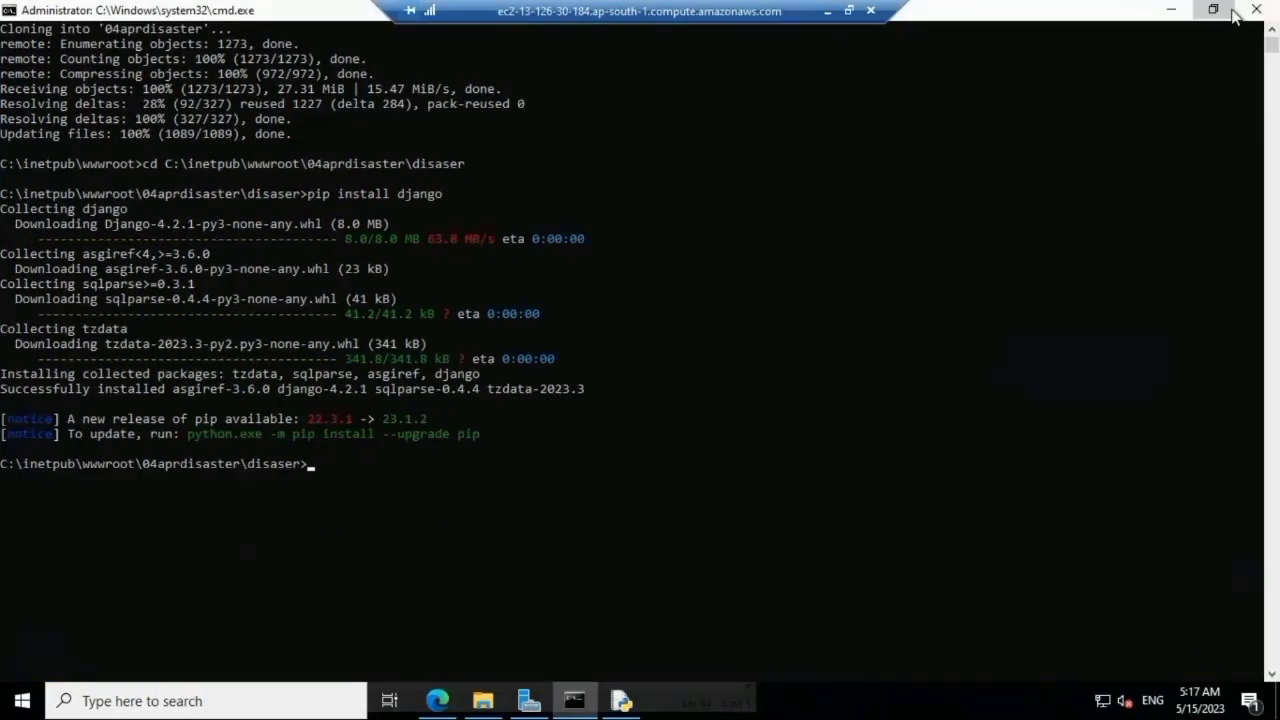
left_click(1213, 10)
Step: Copy the pip install django-crispy-forms command from its Installation page in the local browser and return to the remote Command Prompt
left_click(826, 12)
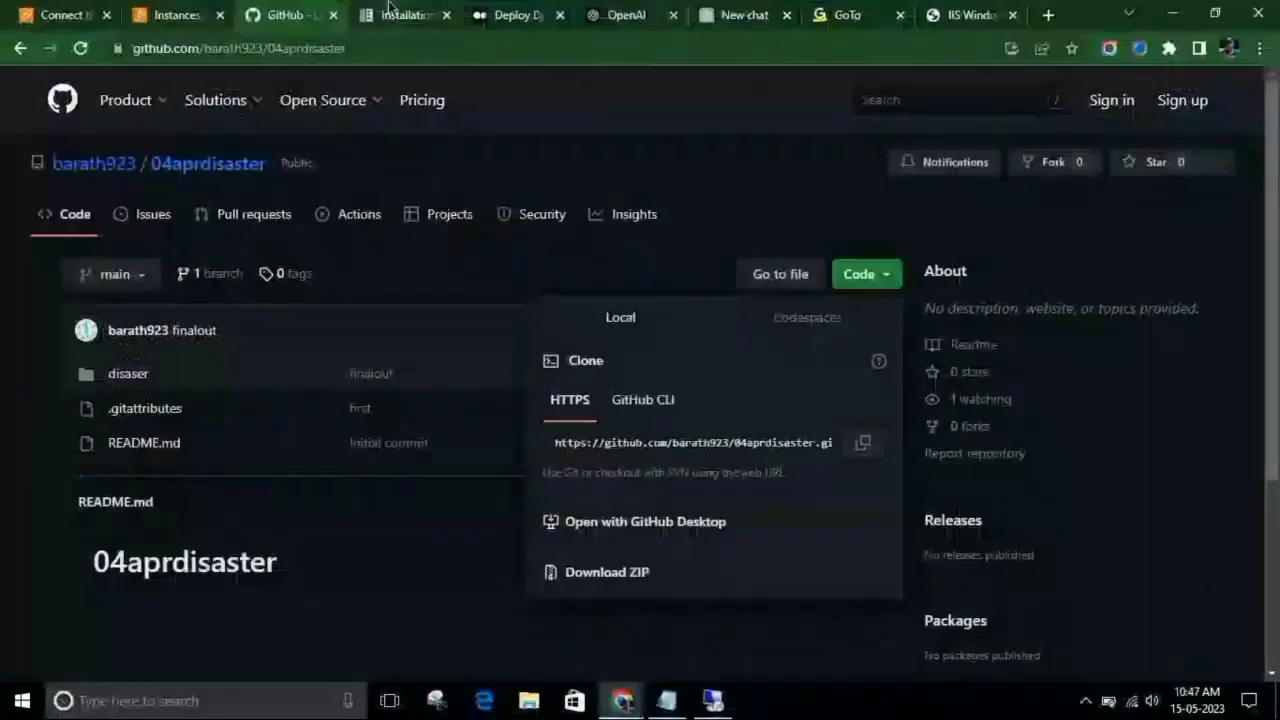
left_click(400, 15)
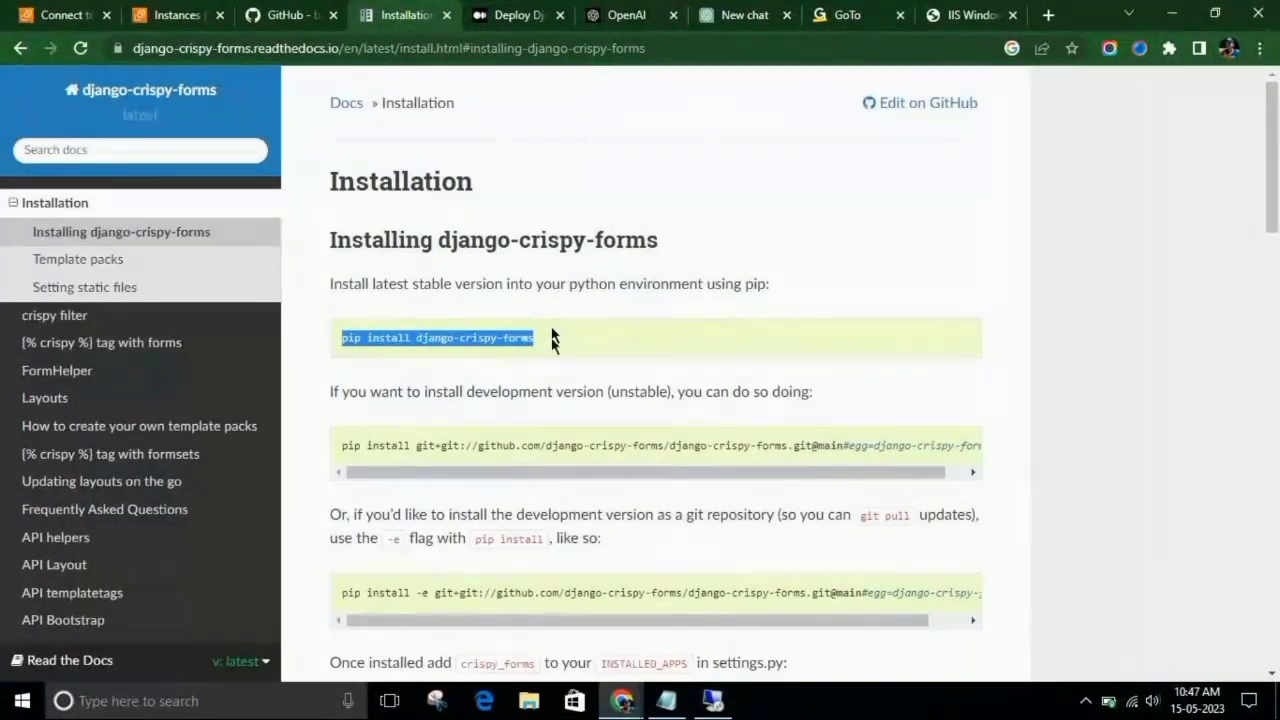
key("alt+Tab")
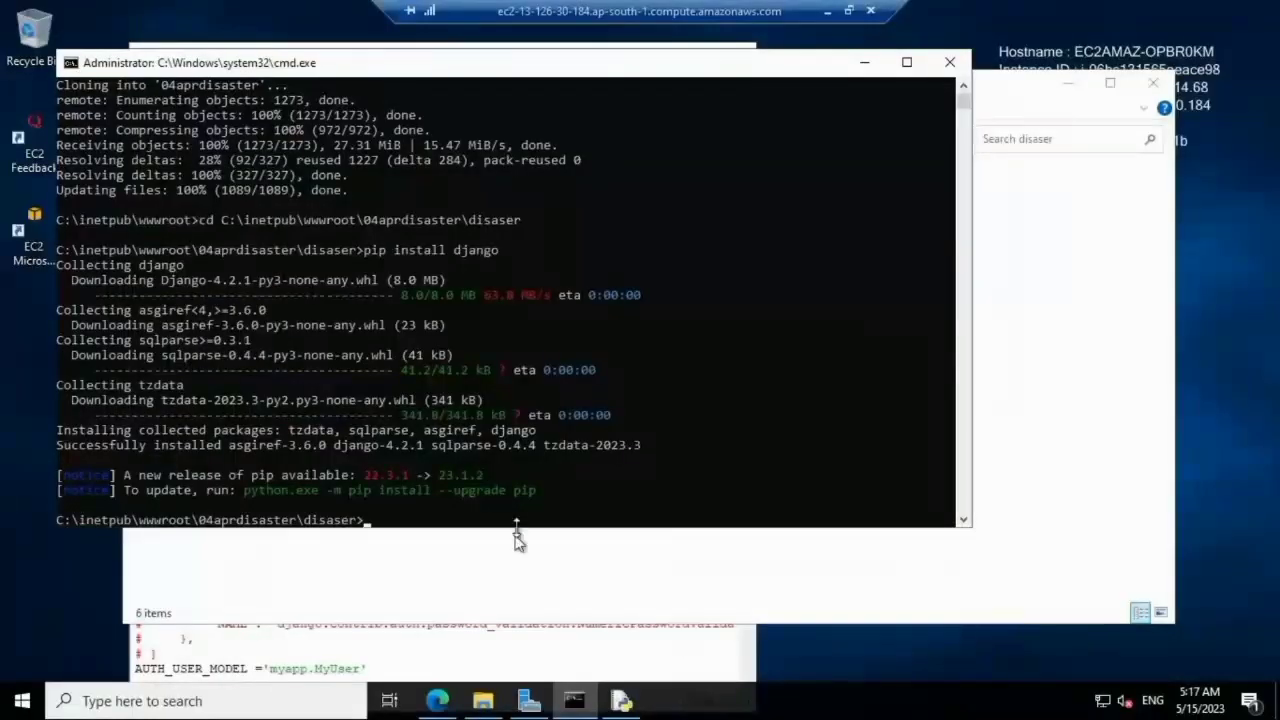
Step: Install the django-crispy-forms package by running pip install django-crispy-forms in the project folder
type("pip install django-crispy-forms")
key("Return")
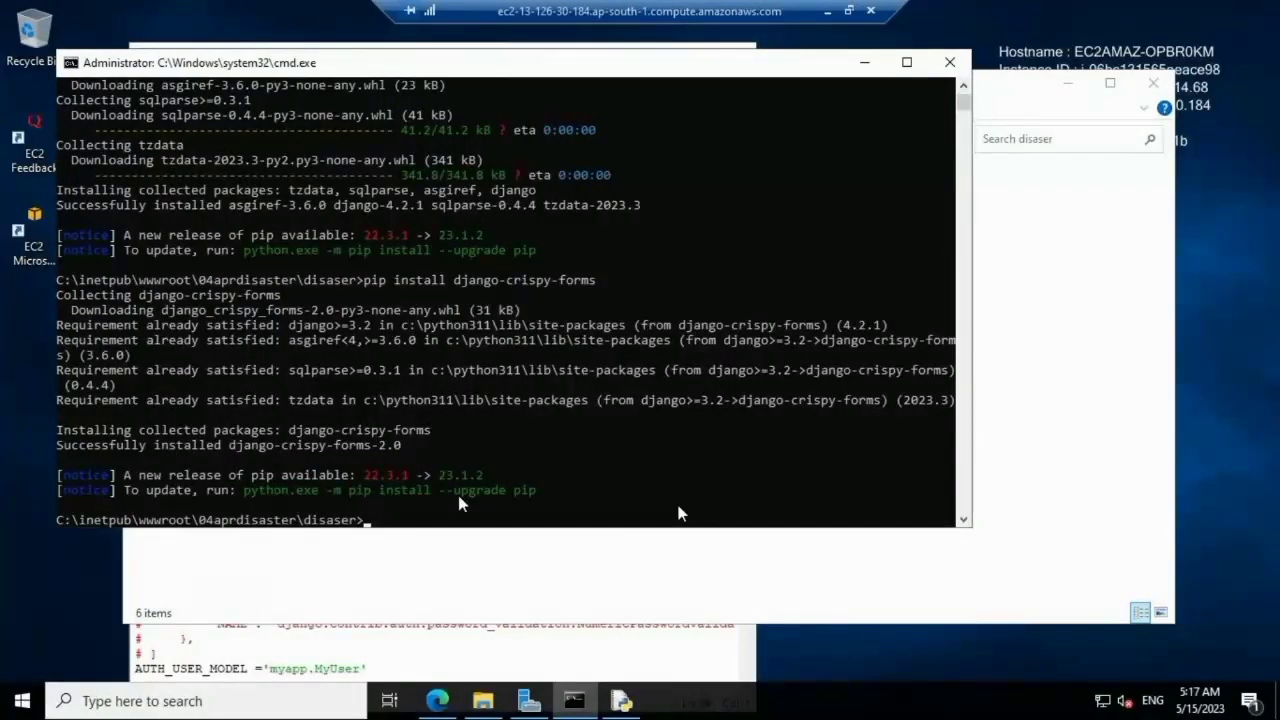
Step: Generate the project's migrations by running python manage.py makemigrations
key("Up")
key("BackSpace")
key("BackSpace")
key("BackSpace")
key("BackSpace")
key("BackSpace")
key("BackSpace")
key("BackSpace")
key("BackSpace")
key("BackSpace")
key("BackSpace")
key("BackSpace")
key("BackSpace")
key("BackSpace")
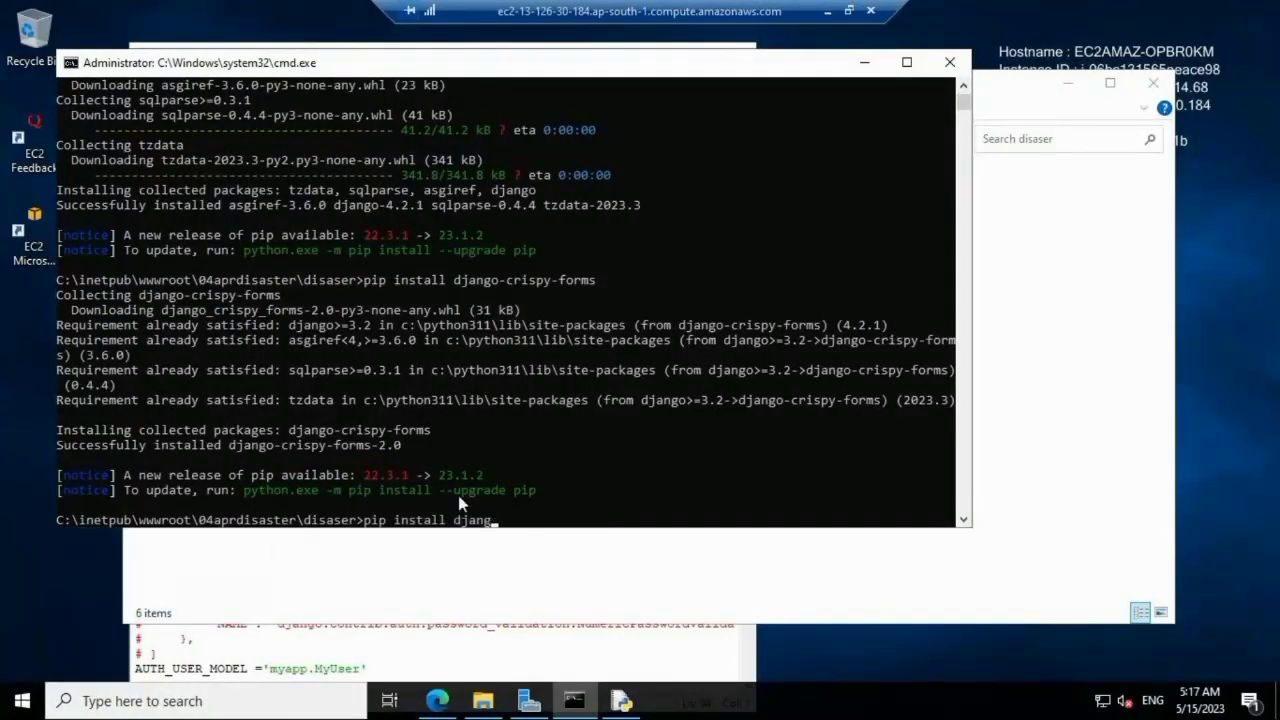
key("BackSpace")
key("BackSpace")
key("BackSpace")
key("BackSpace")
key("BackSpace")
key("BackSpace")
key("BackSpace")
key("BackSpace")
key("BackSpace")
key("BackSpace")
key("BackSpace")
key("BackSpace")
key("BackSpace")
key("BackSpace")
key("BackSpace")
type("python manage.py makemigrat")
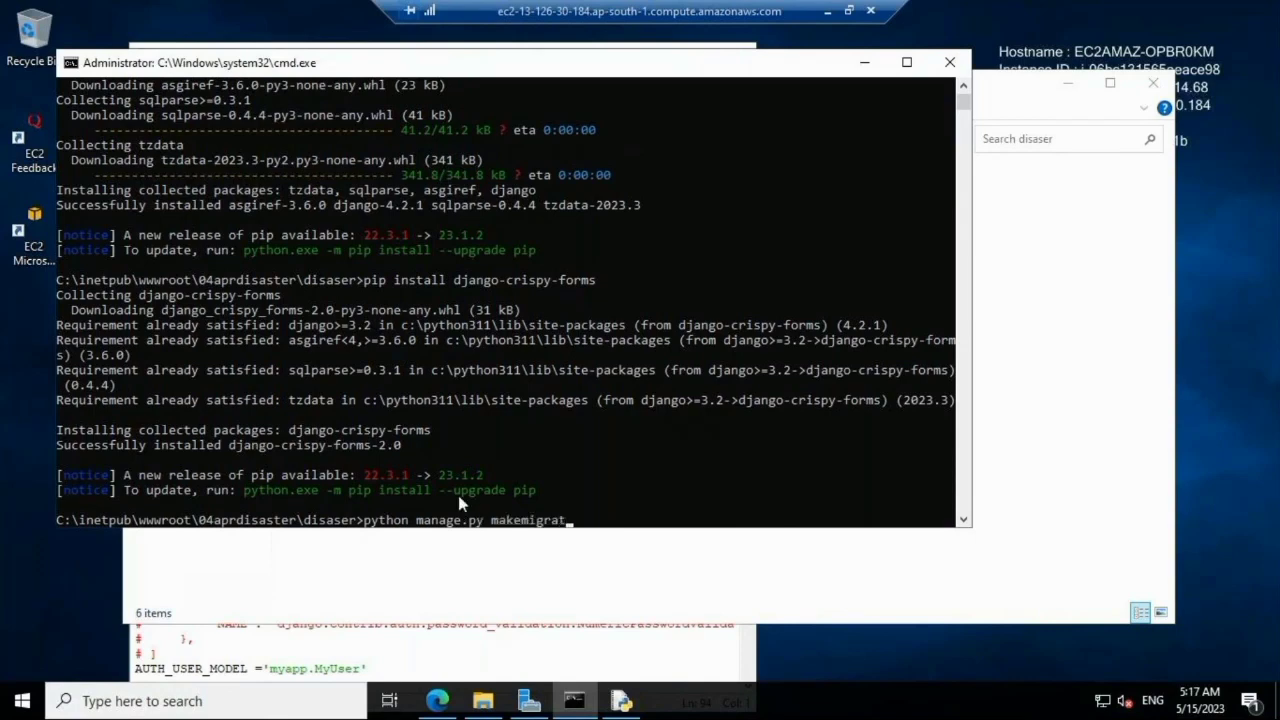
type("ions")
key("Return")
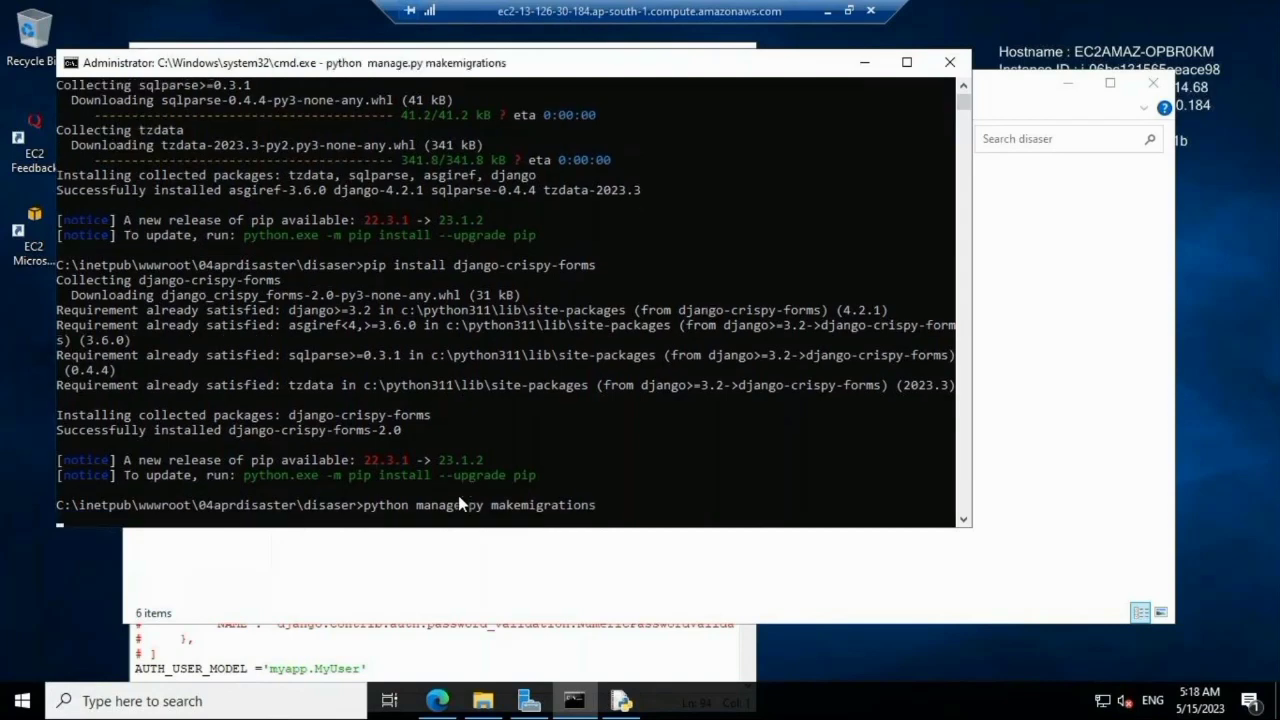
Step: Apply the migrations to the SQLite database by running python manage.py migrate
key("Up")
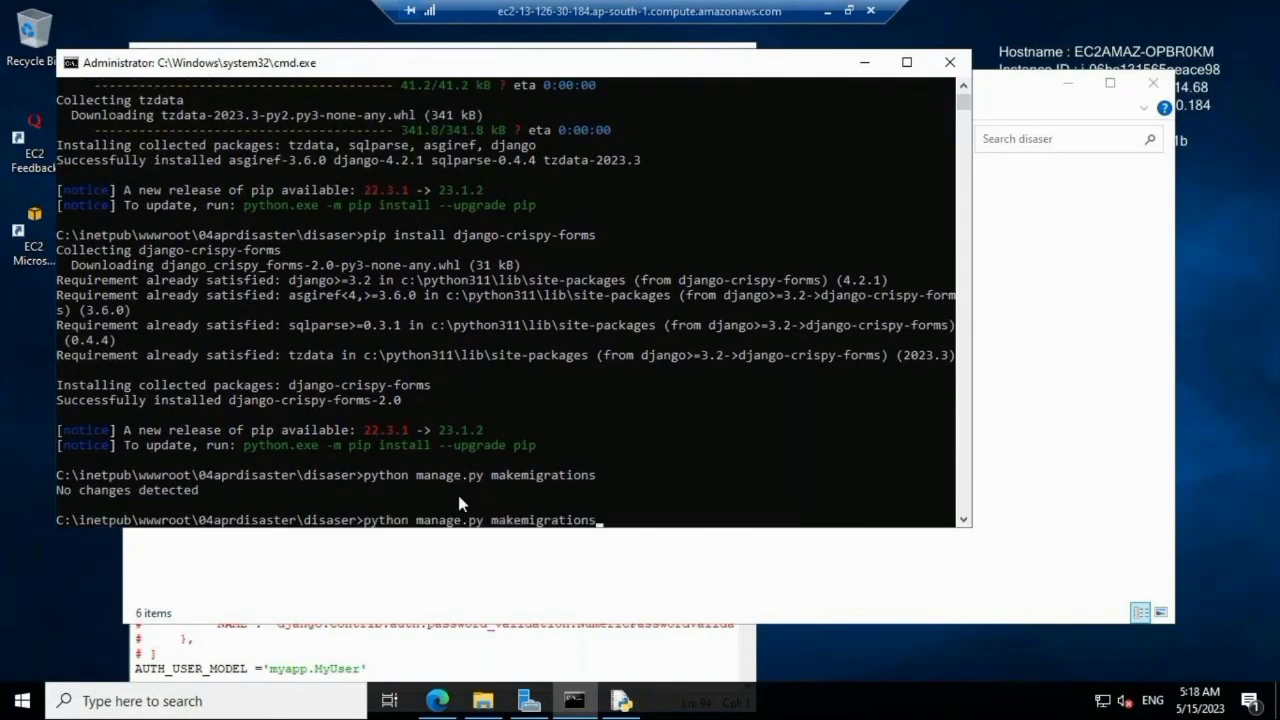
key("BackSpace")
key("BackSpace")
key("BackSpace")
key("BackSpace")
type("e")
key("Left")
key("Left")
key("Left")
key("Left")
key("Left")
key("Left")
key("Left")
key("BackSpace")
key("BackSpace")
key("BackSpace")
key("BackSpace")
key("Return")
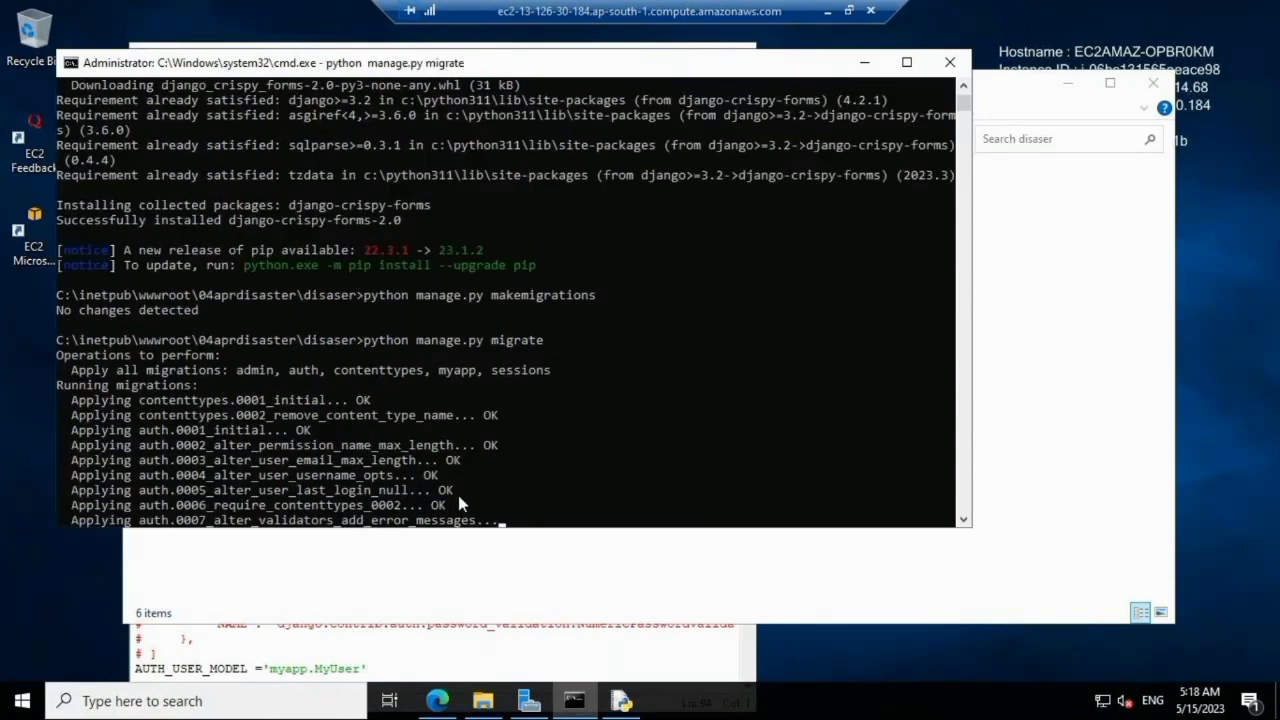
Step: Start the Django development server with python manage.py runserver
key("Up")
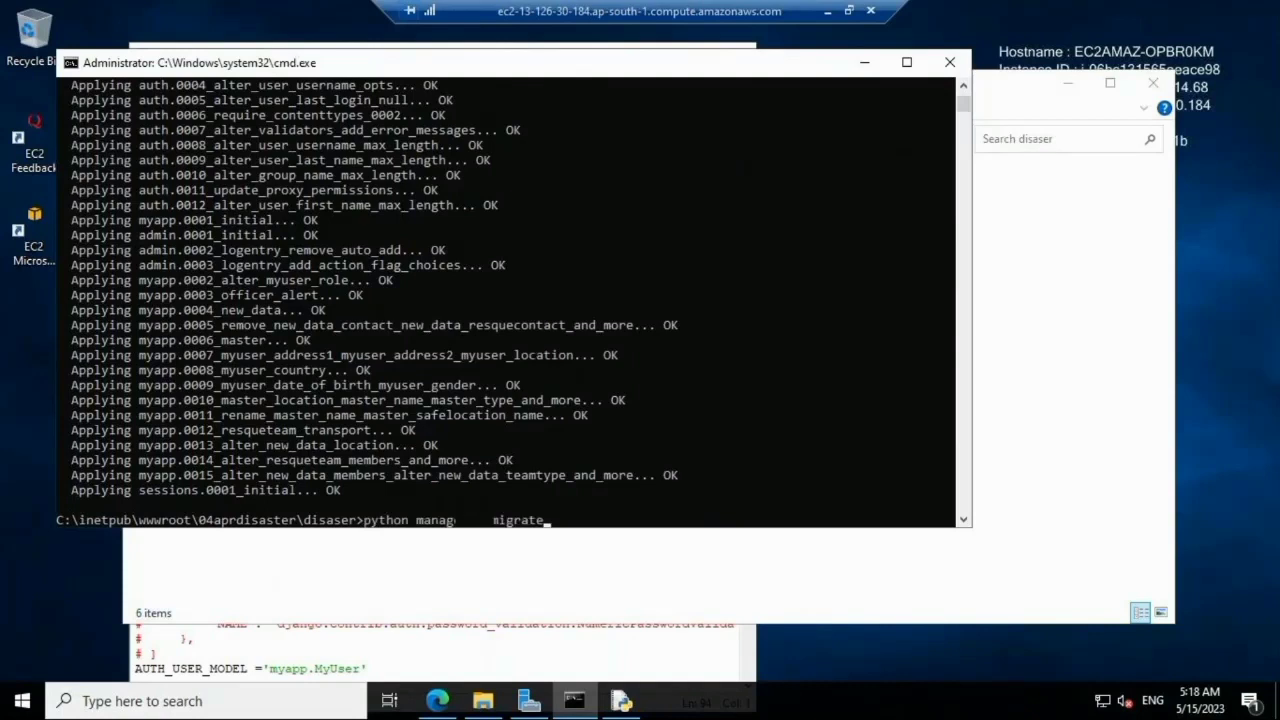
key("BackSpace")
key("BackSpace")
key("BackSpace")
key("BackSpace")
key("BackSpace")
key("BackSpace")
key("BackSpace")
type("runserver")
key("Return")
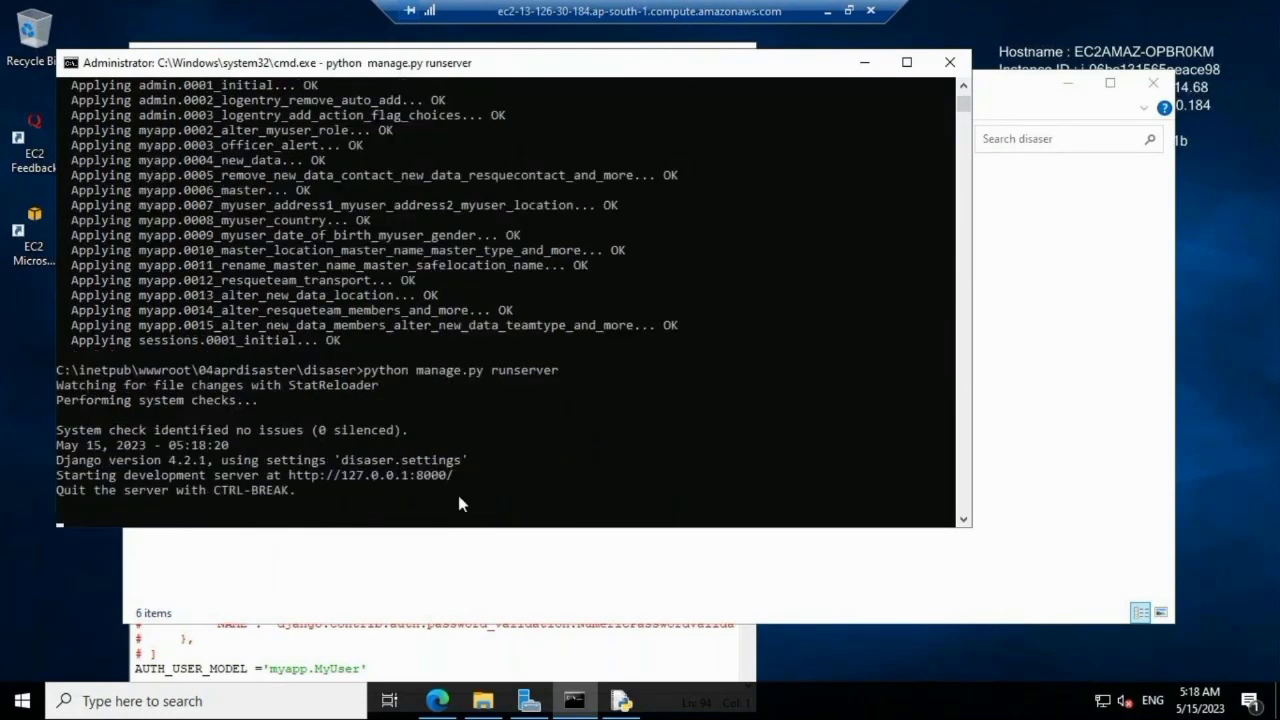
left_click_drag(292, 476, 452, 478)
right_click(437, 472)
left_click_drag(290, 476, 441, 480)
right_click(440, 481)
left_click_drag(290, 477, 447, 476)
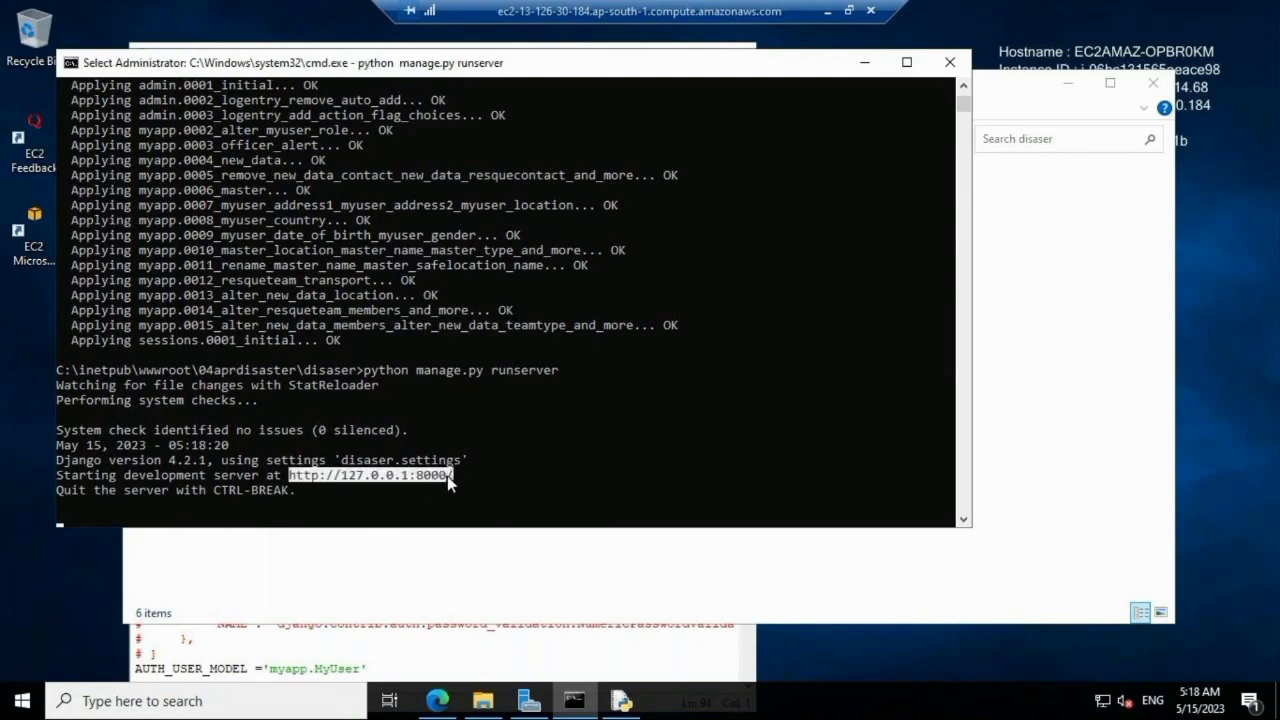
right_click(447, 476)
left_click(460, 710)
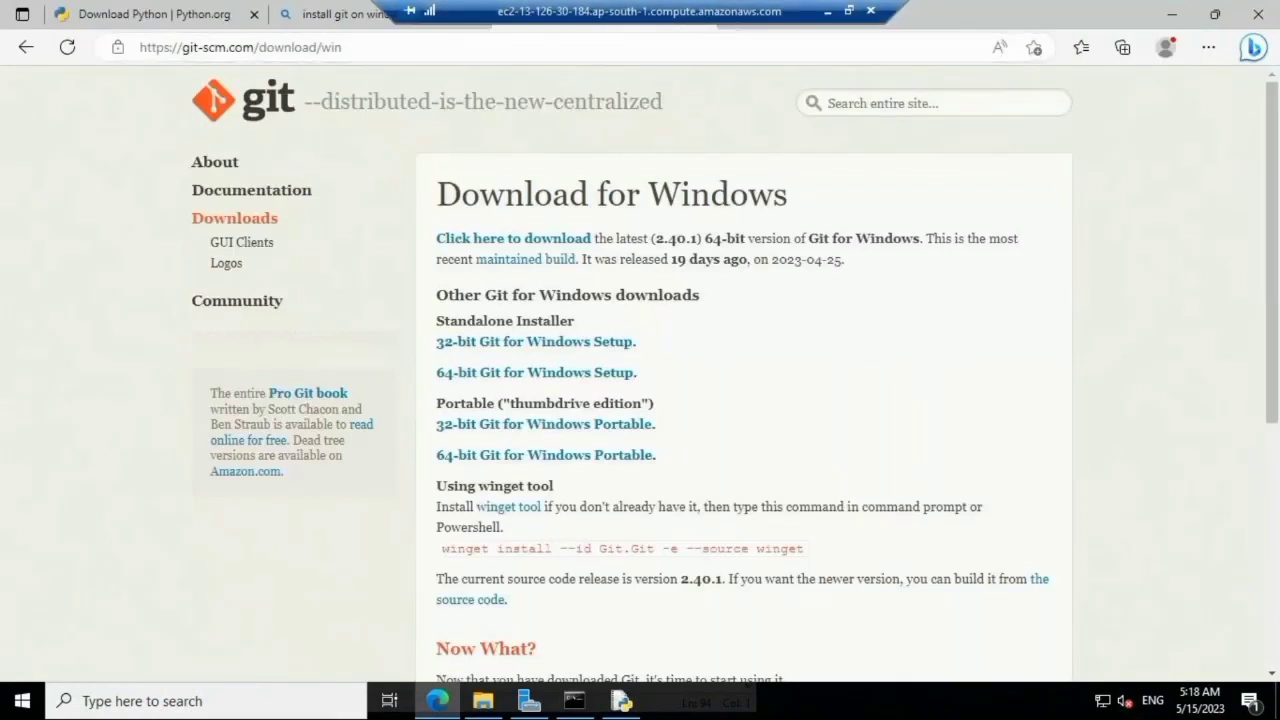
key("ctrl+t")
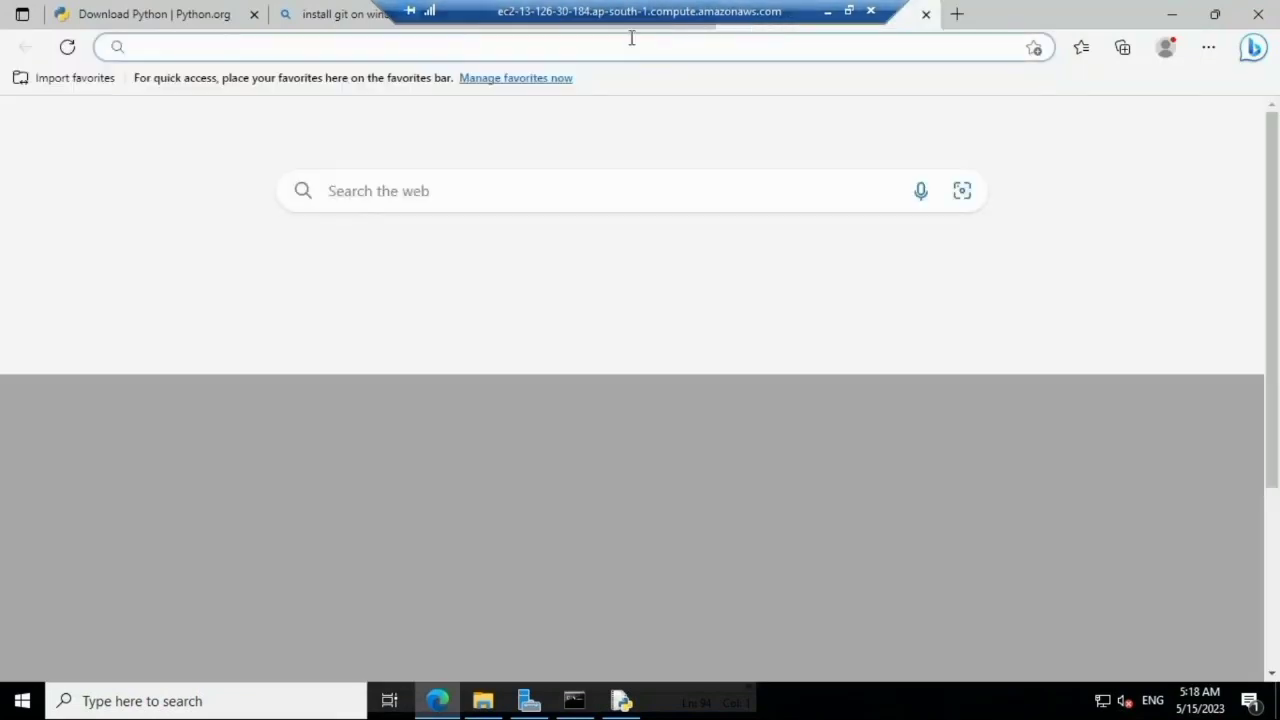
key("ctrl+v")
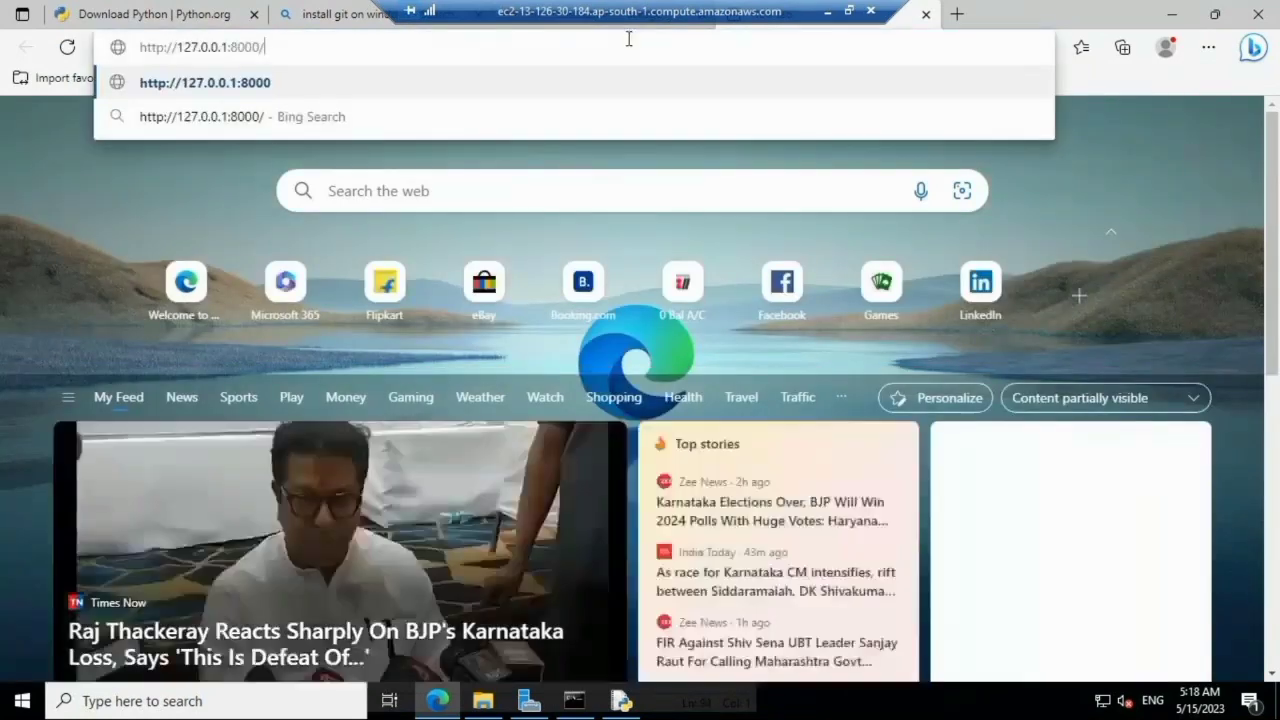
key("Return")
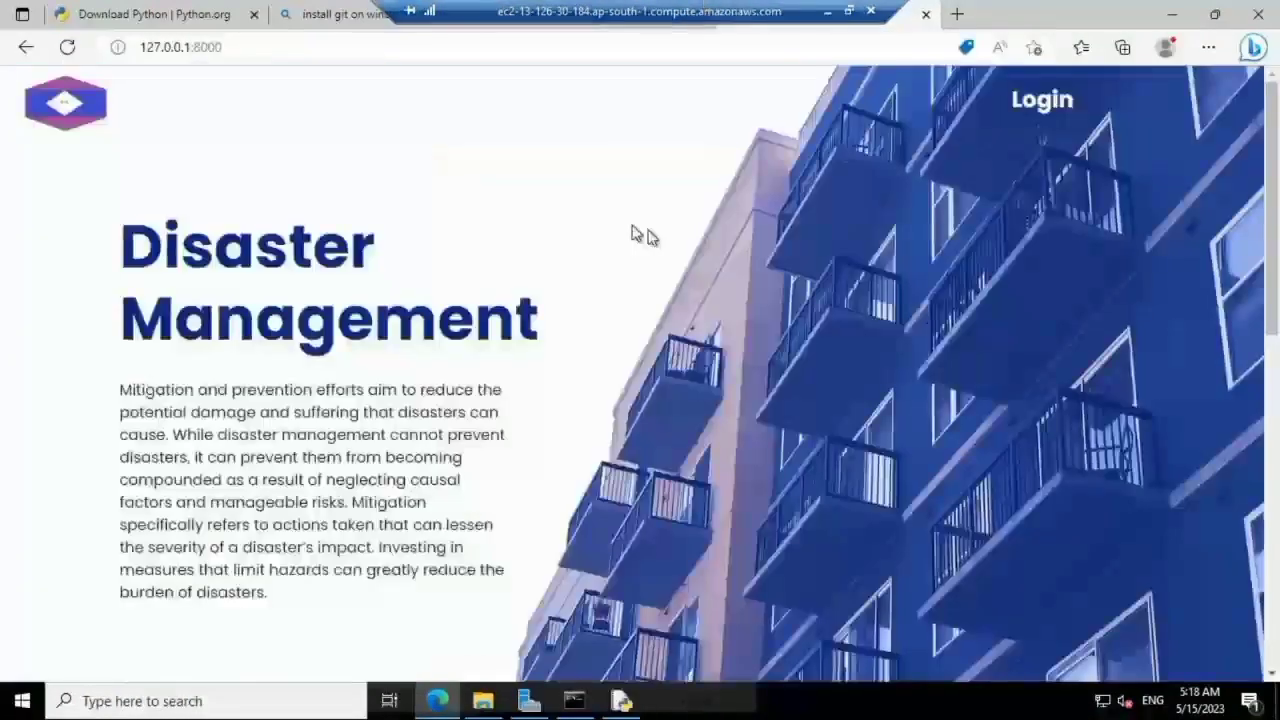
Step: Check the Disaster Management home page, minimize the browser and stop the development server in the Command Prompt
scroll(838, 316, "down", 5)
scroll(780, 312, "up", 4)
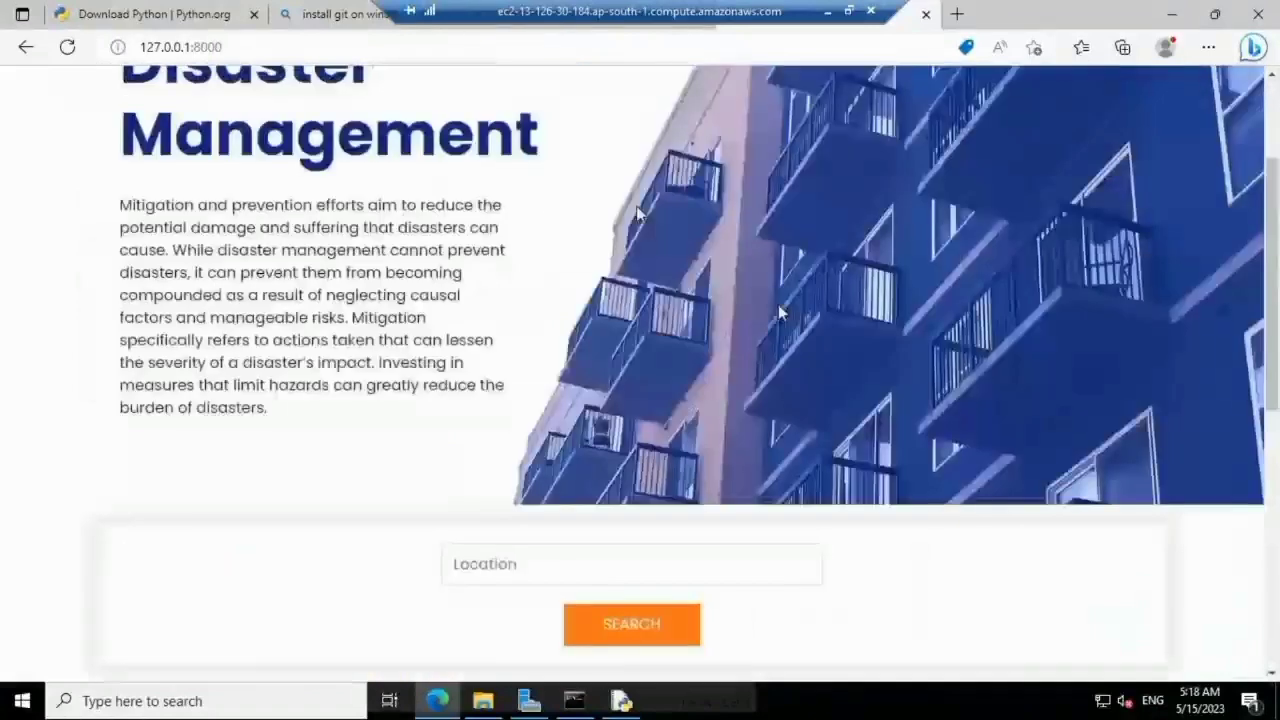
scroll(507, 203, "up", 1)
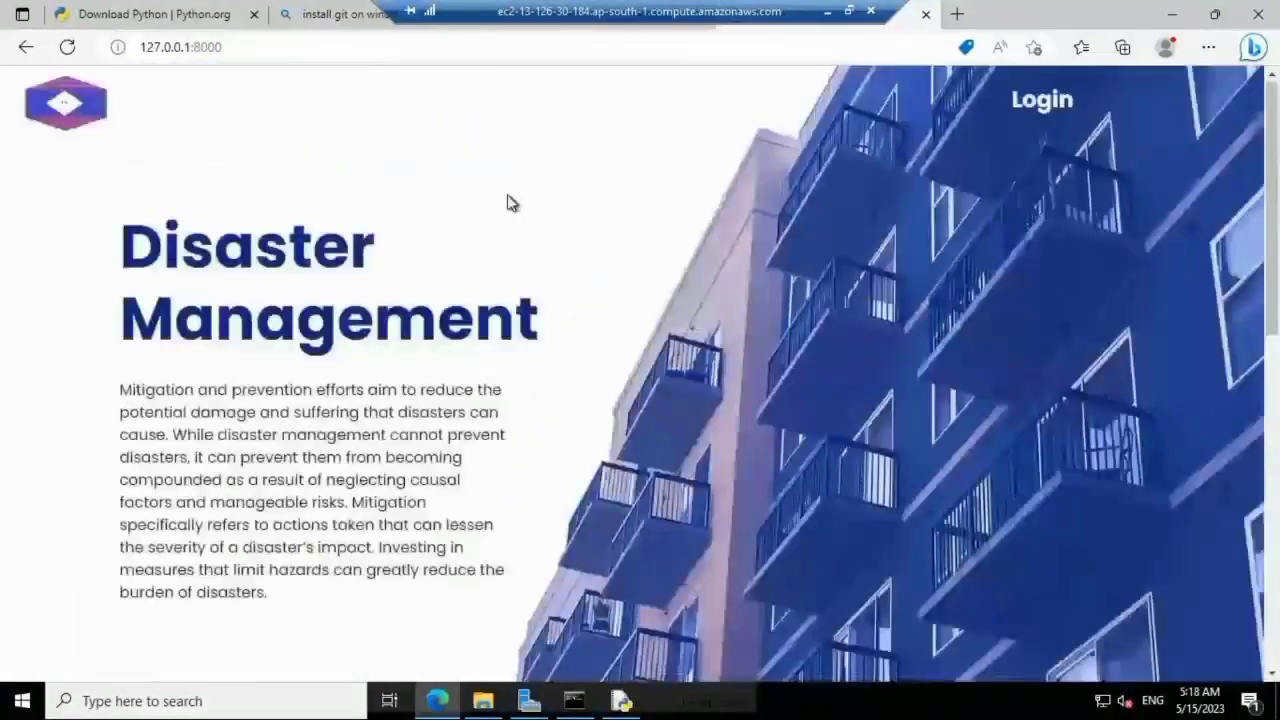
left_click(1172, 14)
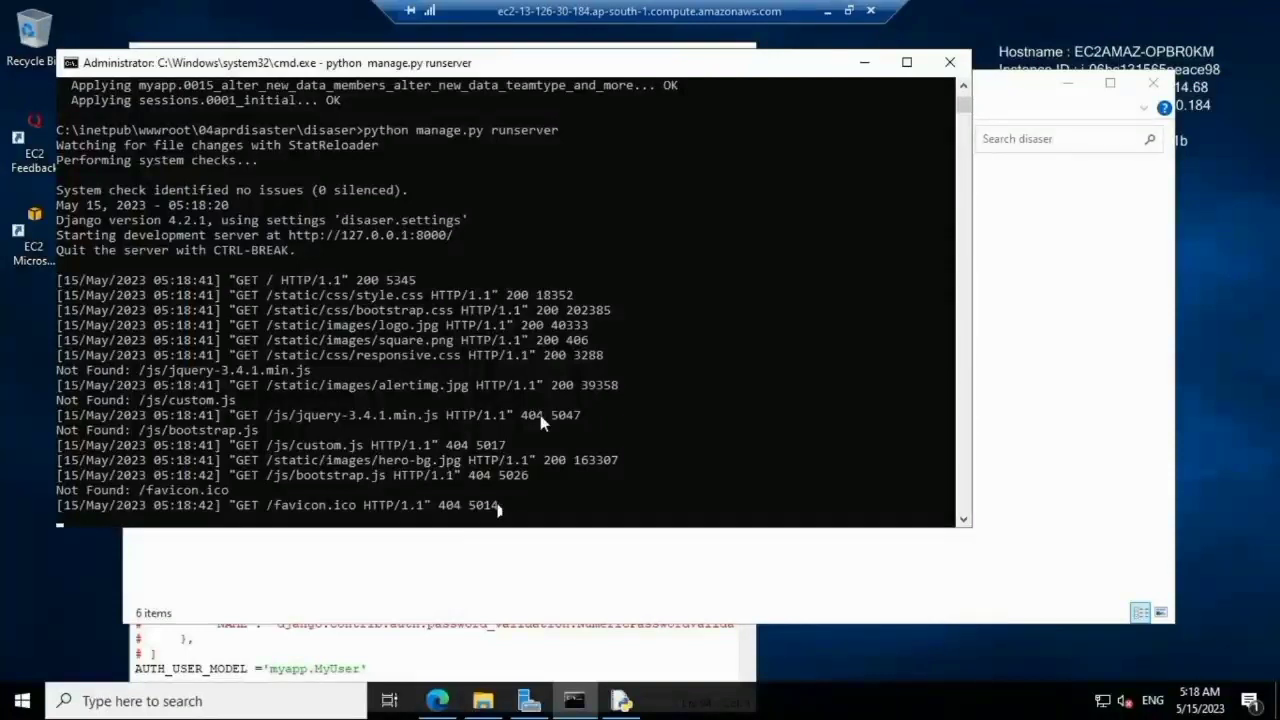
key("ctrl+c")
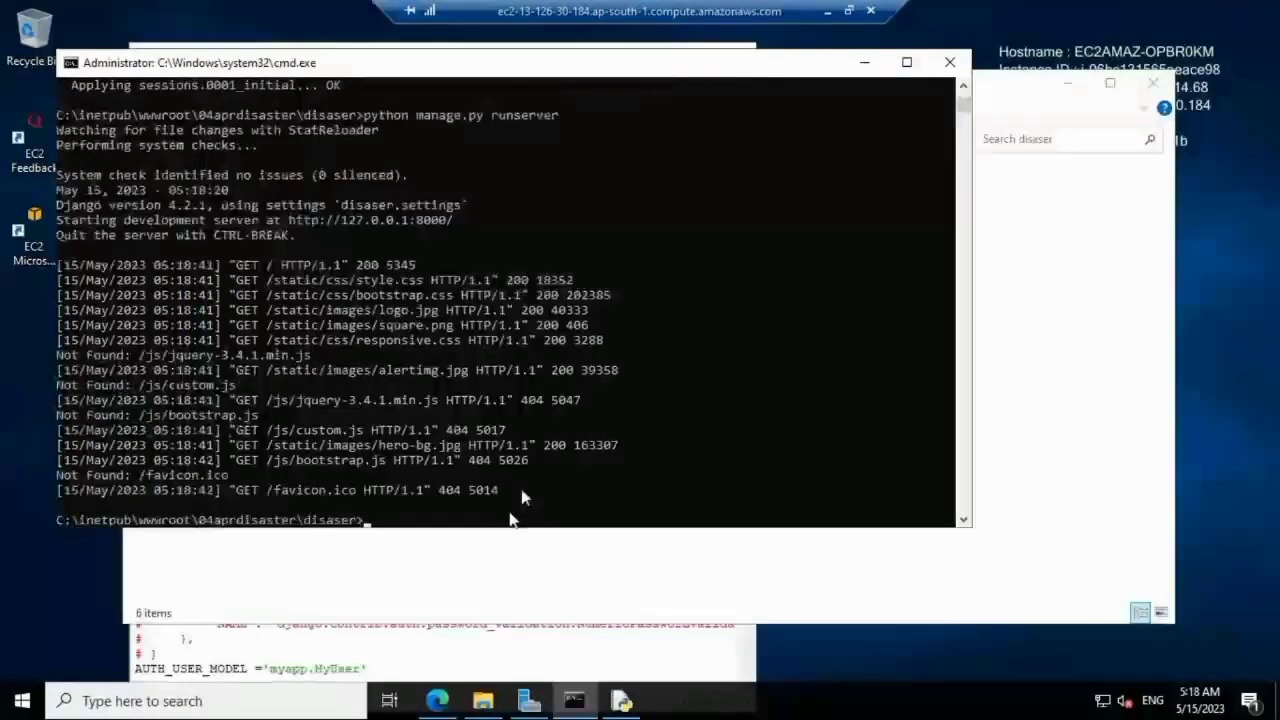
Step: Install the wfastcgi package from the Command Prompt by running pip install wfastcgi
left_click(864, 62)
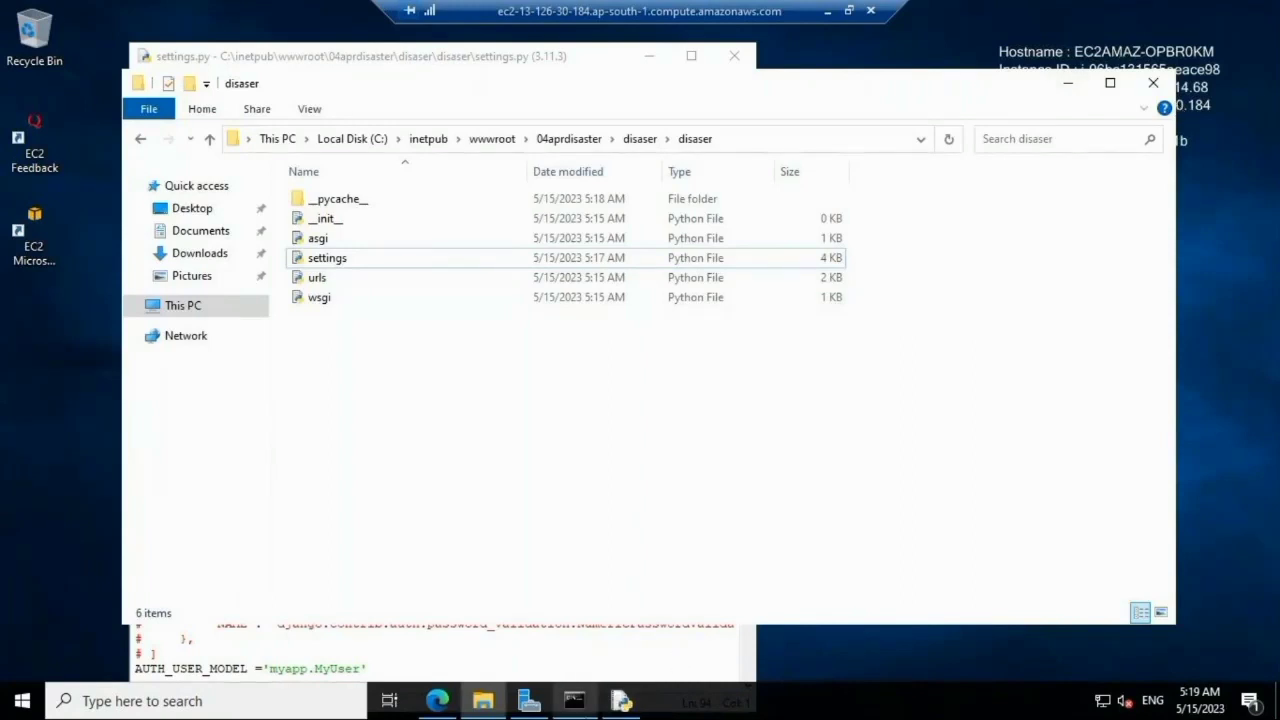
left_click(574, 700)
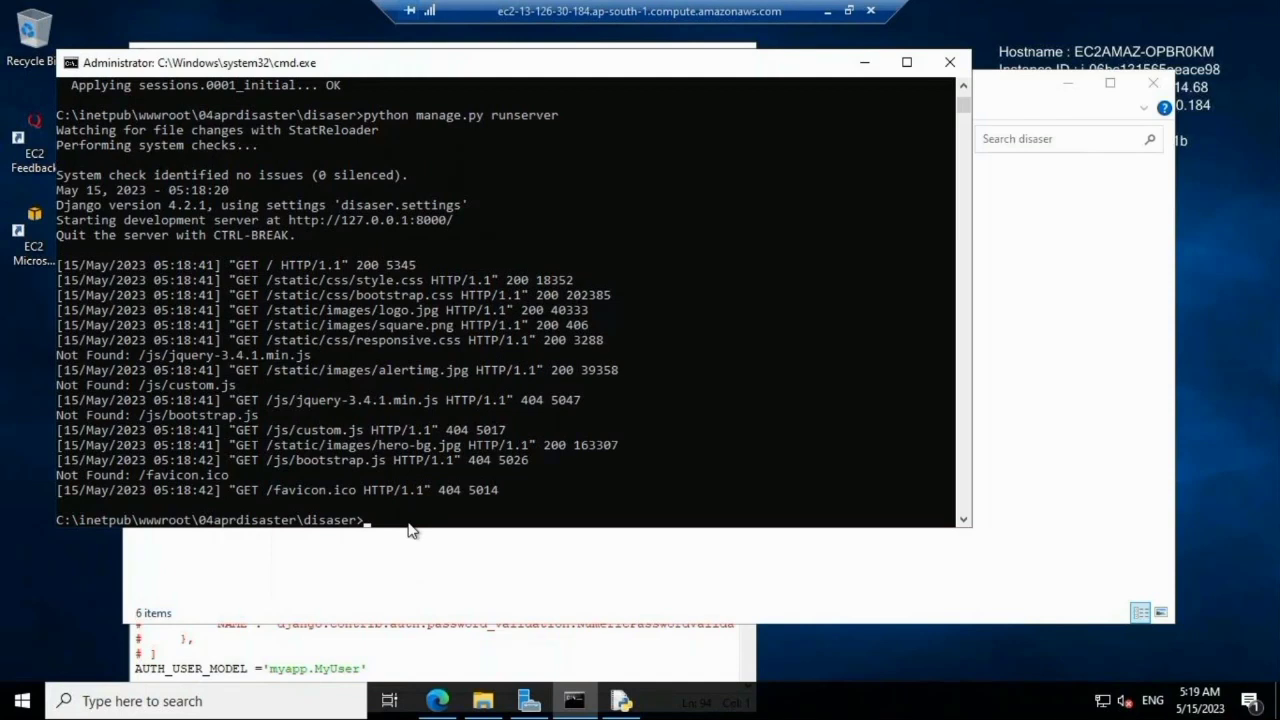
type("pip install wfastcgi")
key("Return")
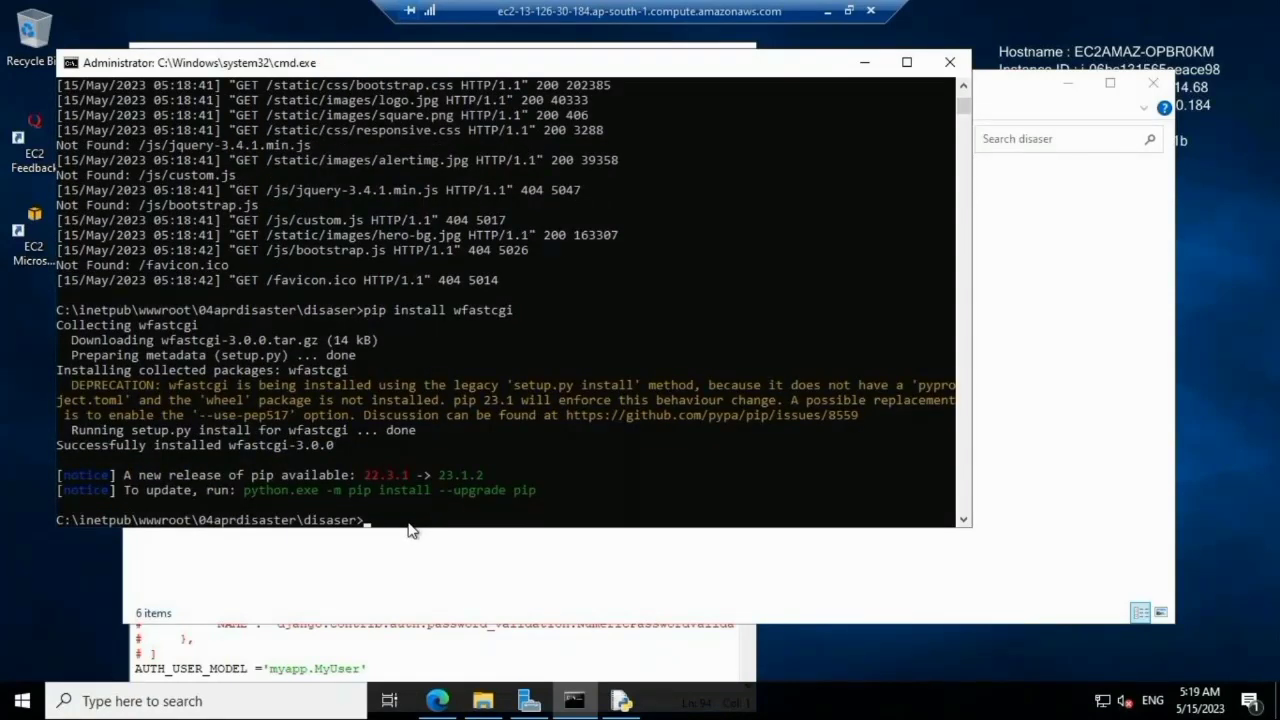
Step: Try to enable wfastcgi by running the enable-wfastcgi command
type("enable-w")
type("fastcgi")
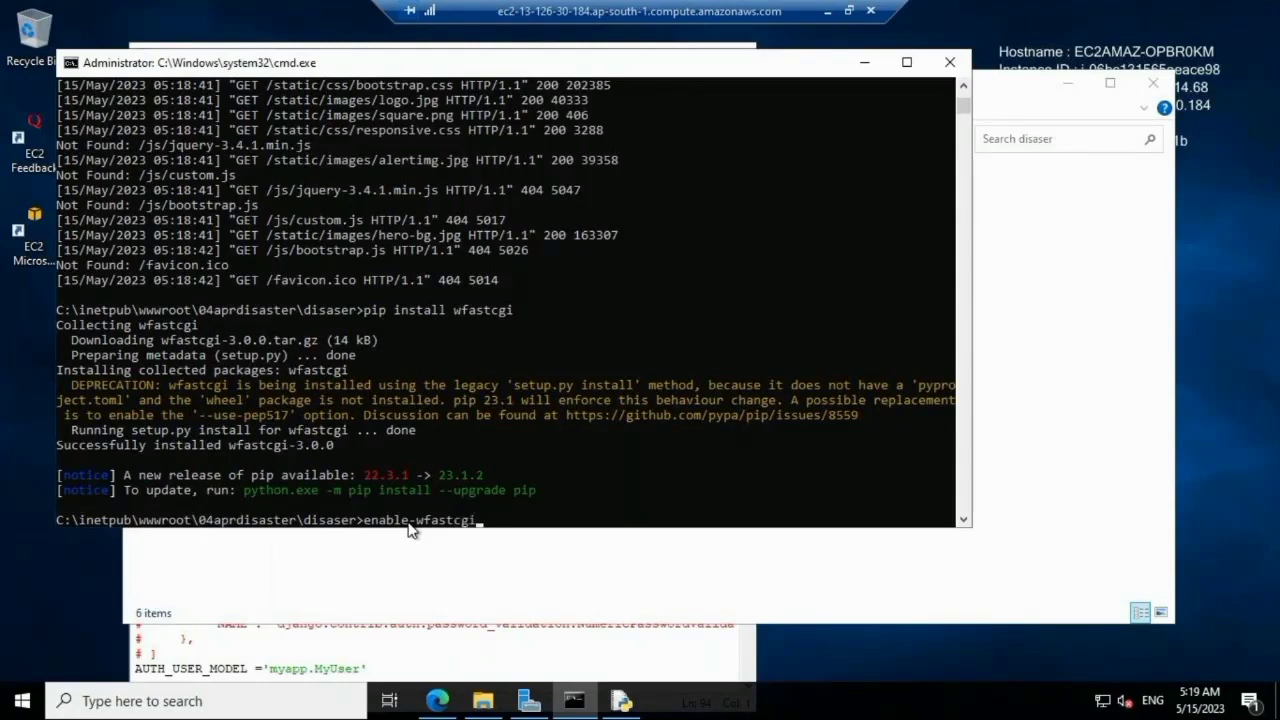
key("Return")
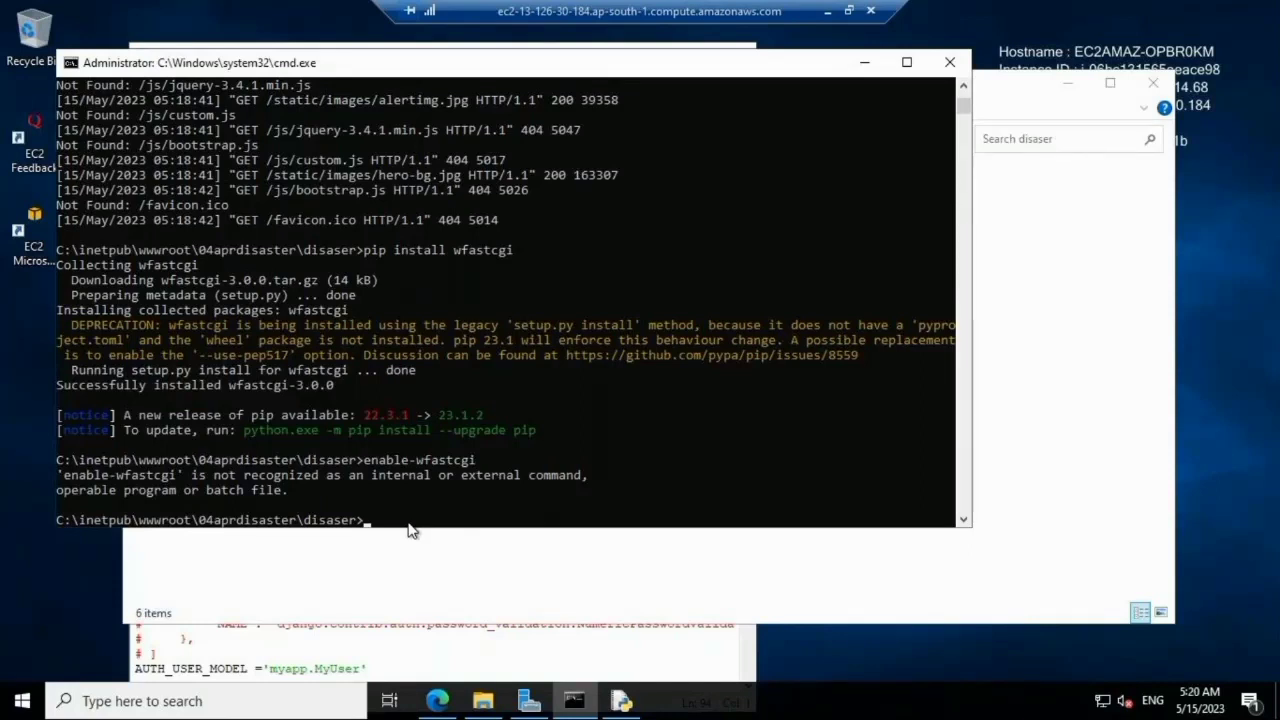
Step: Register Python as a FastCGI script processor in IIS by running wfastcgi-enable
key("Up")
key("Left")
key("Left")
key("Left")
key("Left")
key("Left")
key("Left")
key("Left")
key("Left")
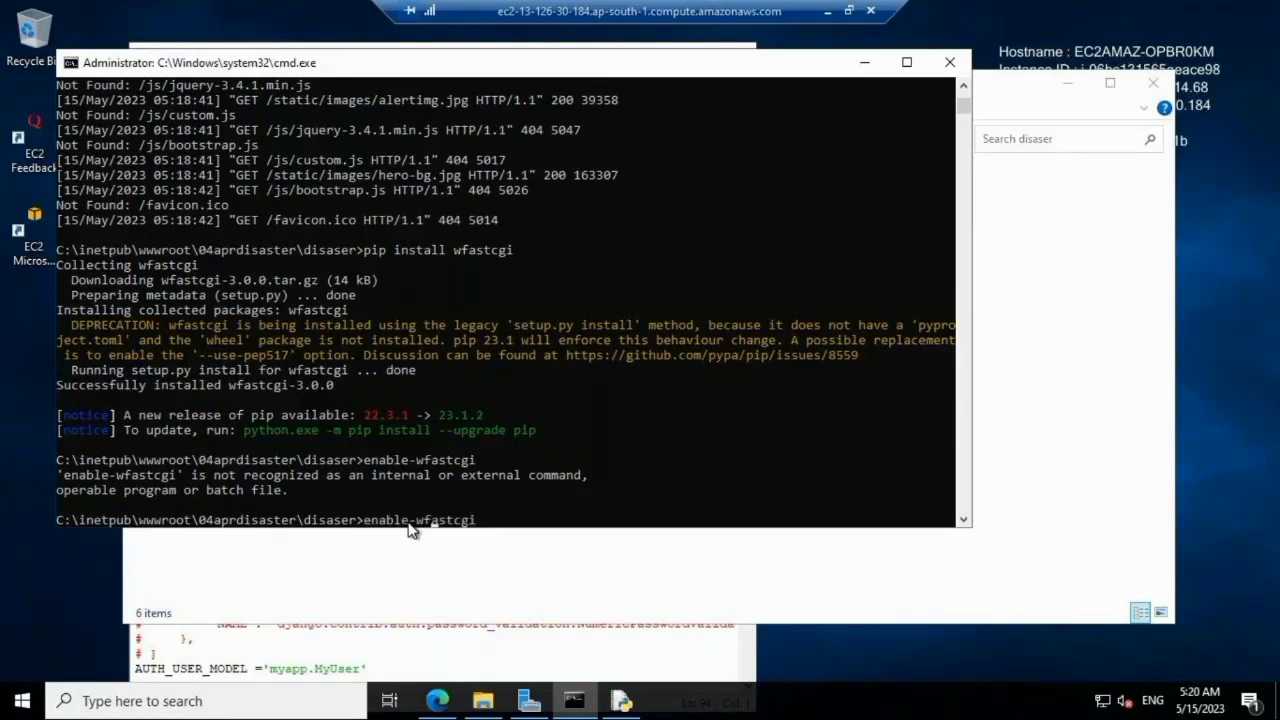
key("BackSpace")
key("BackSpace")
key("BackSpace")
key("BackSpace")
key("BackSpace")
key("BackSpace")
key("BackSpace")
key("End")
type("-en")
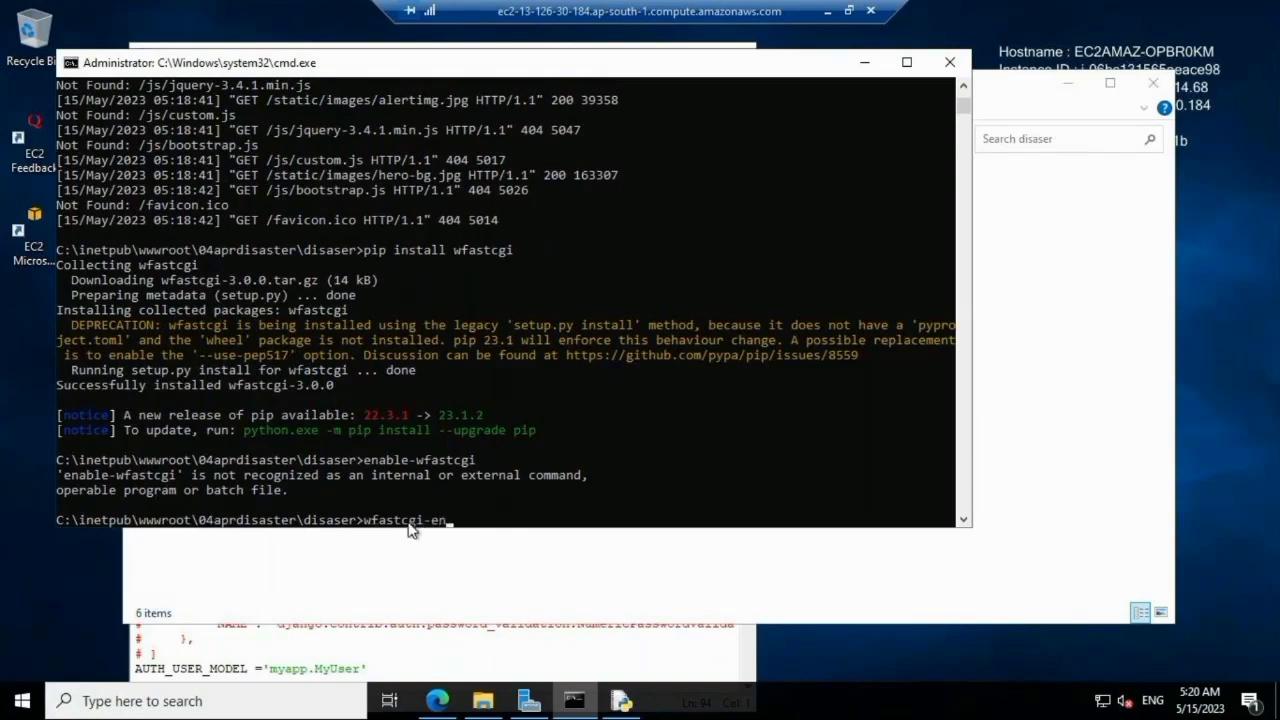
type("able")
key("Return")
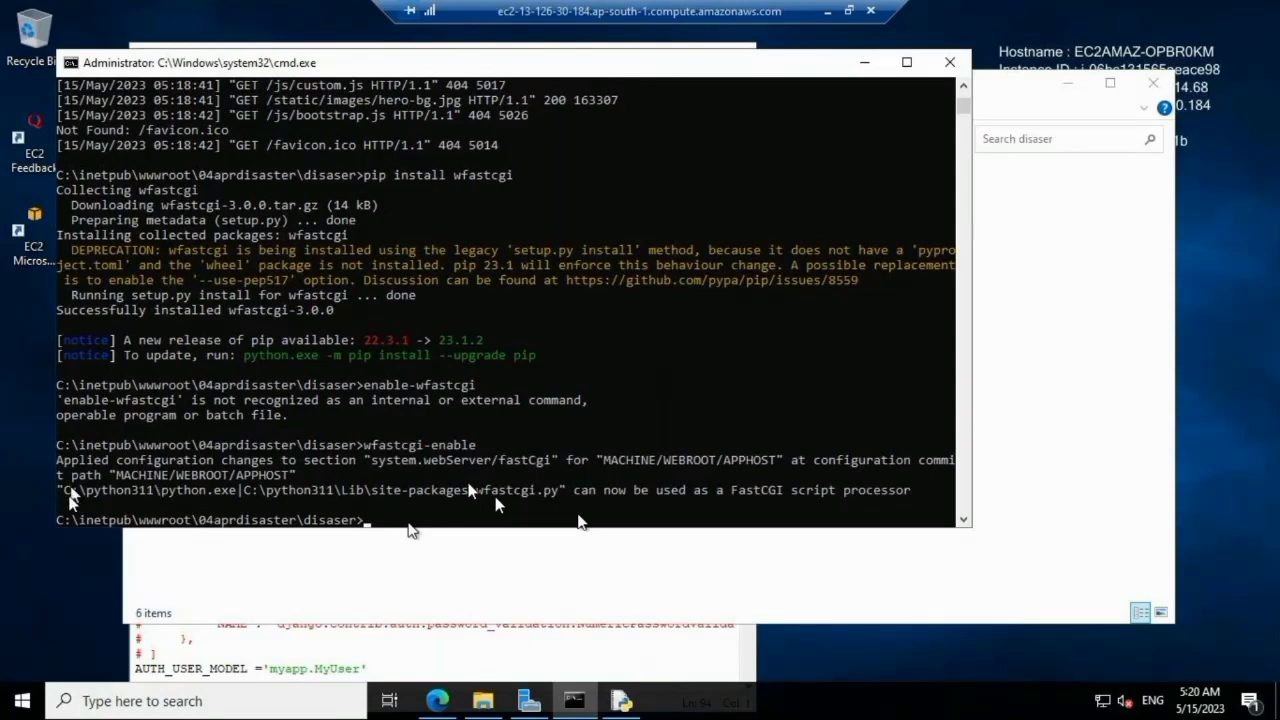
Step: Copy the FastCGI script processor path line from the wfastcgi-enable output and launch Notepad
left_click_drag(66, 492, 345, 516)
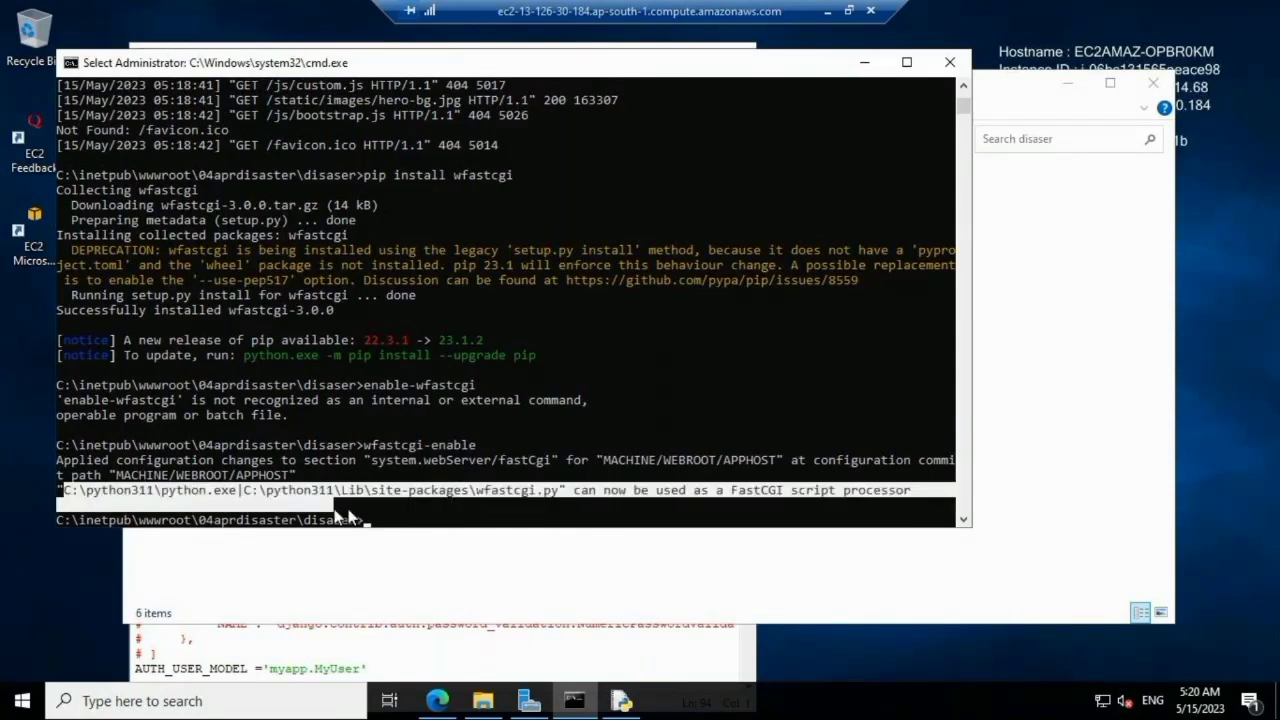
right_click(554, 492)
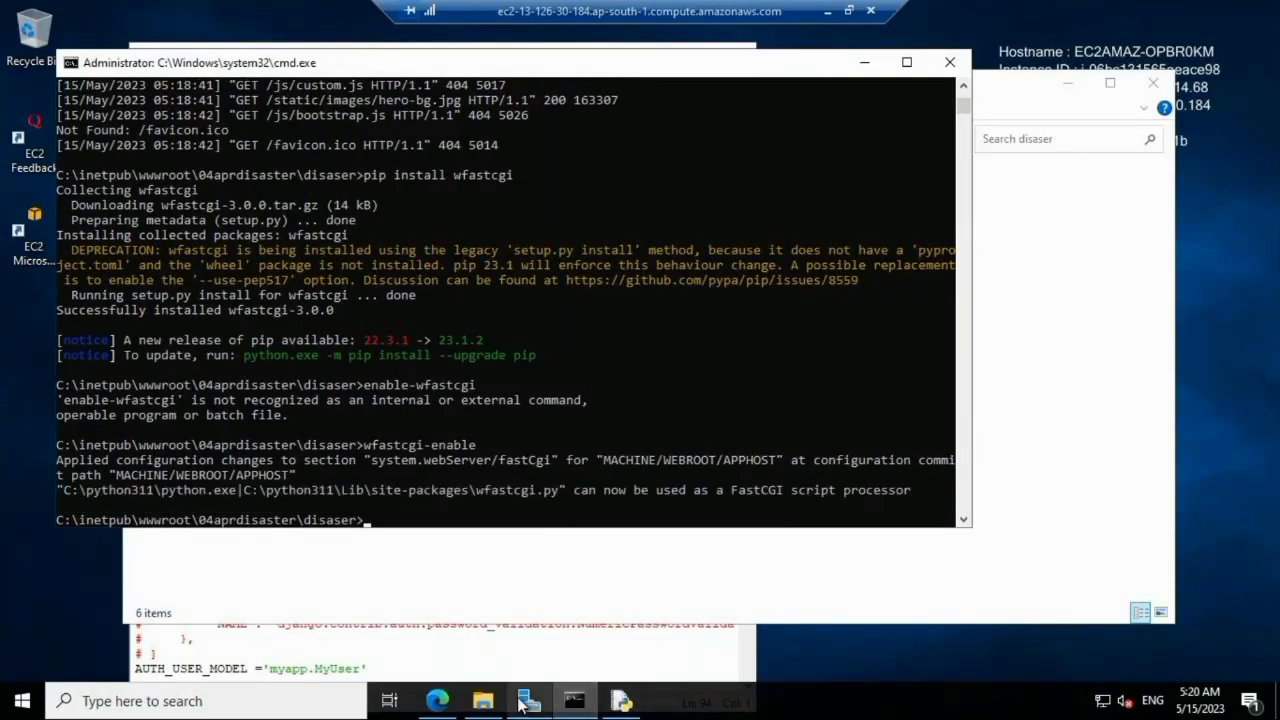
mouse_move(522, 700)
key("super+r")
type("notep")
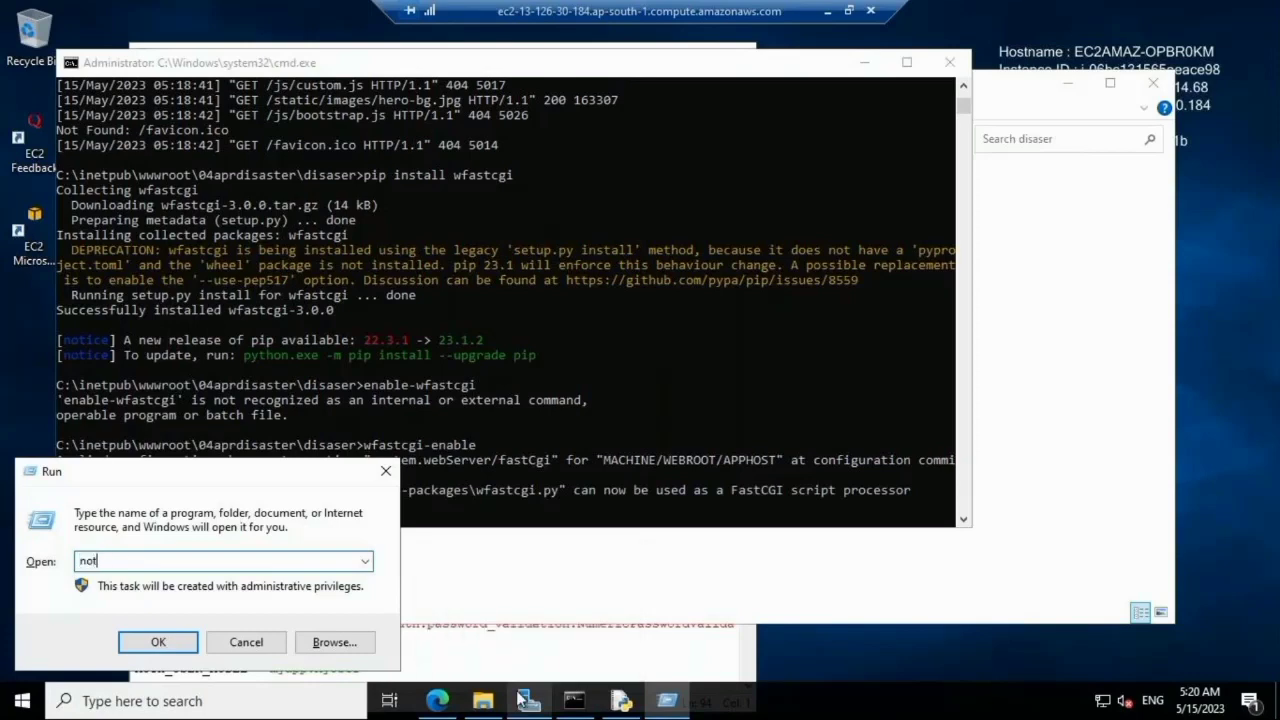